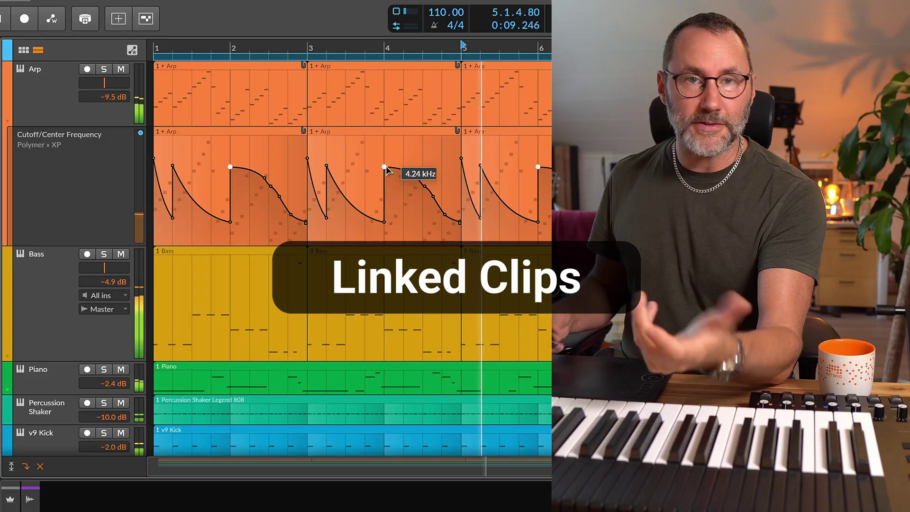
Reshape the cutoff automation curve in the linked Arp clip at bar 4, adding a dip and moving its breakpoints.
{"action": "left_click_drag", "start_coordinate": [401, 173], "coordinate": [403, 221]}
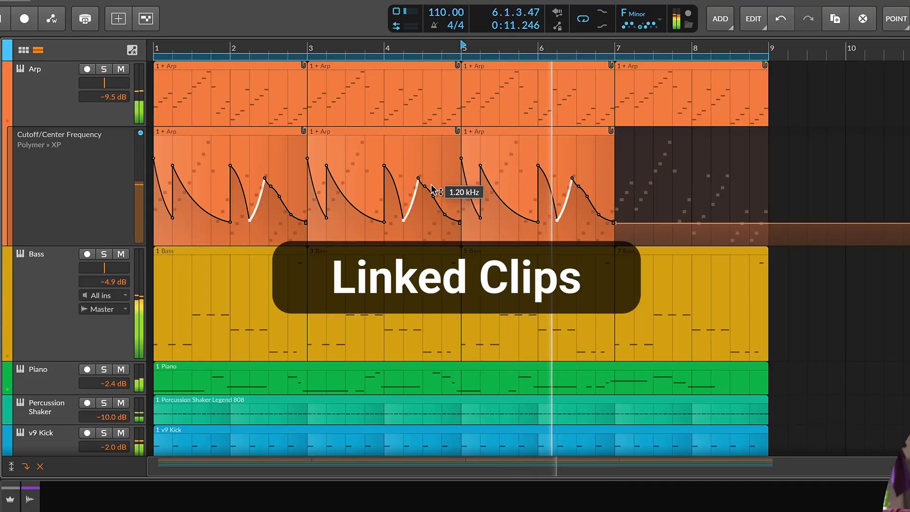
{"action": "mouse_move", "coordinate": [418, 178]}
{"action": "left_mouse_down"}
{"action": "mouse_move", "coordinate": [404, 165]}
{"action": "mouse_move", "coordinate": [422, 223]}
{"action": "mouse_move", "coordinate": [423, 166]}
{"action": "left_mouse_up"}
{"action": "left_click_drag", "start_coordinate": [444, 214], "coordinate": [438, 216]}
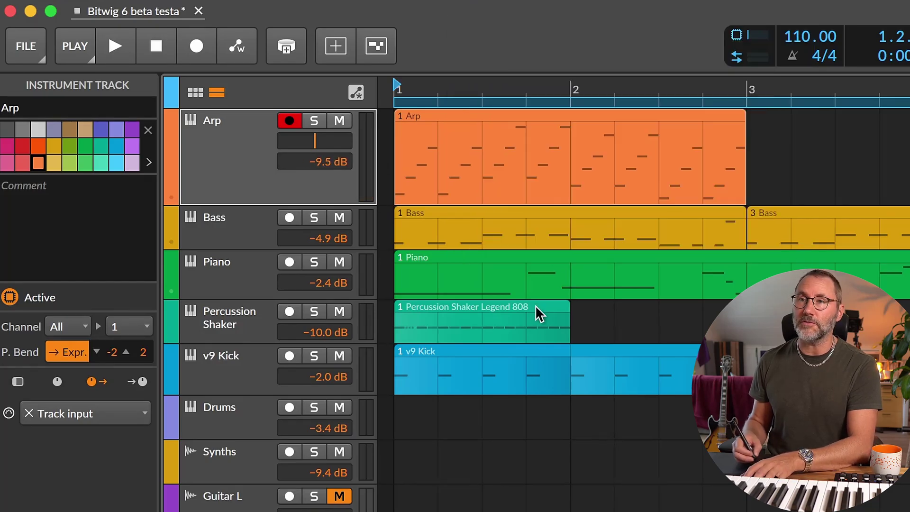
Play back the opening bars of the arrangement and stop playback.
{"action": "key", "text": "space"}
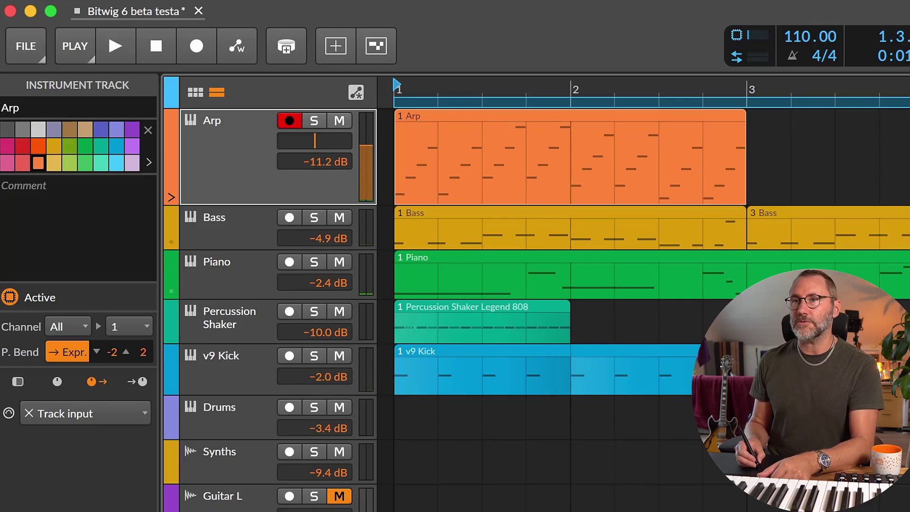
{"action": "key", "text": "space"}
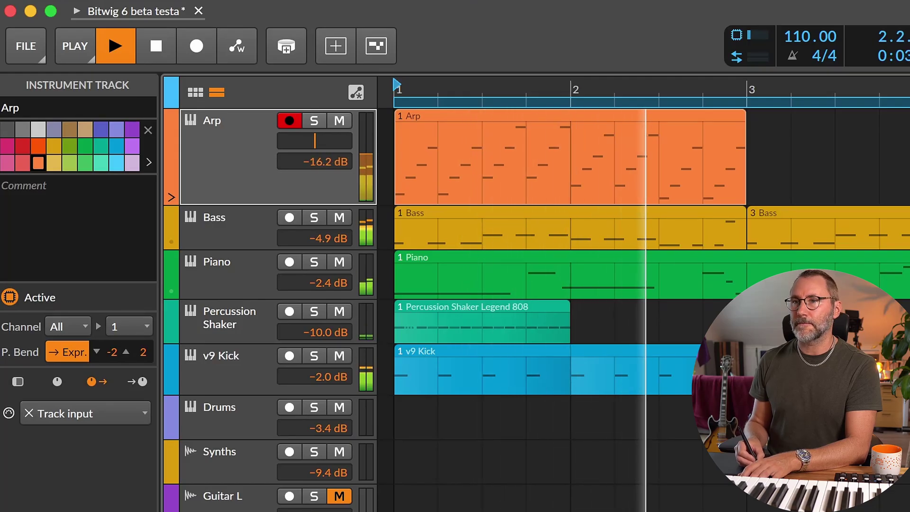
{"action": "key", "text": "space"}
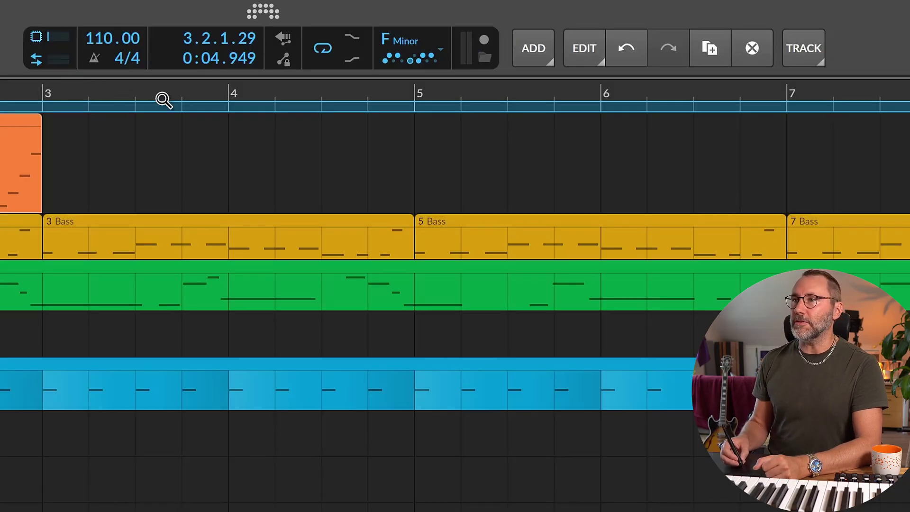
Review the root notes and scales offered for the project's key signature.
{"action": "left_click", "coordinate": [403, 45]}
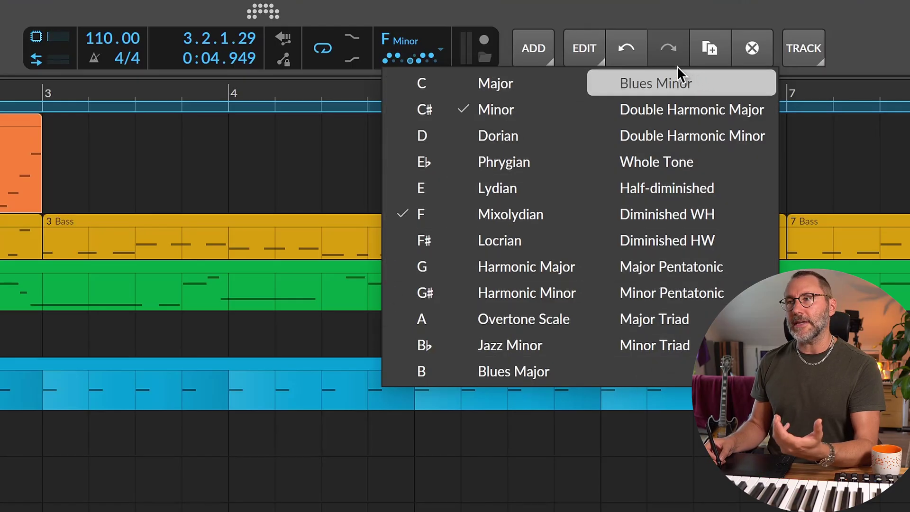
{"action": "left_click", "coordinate": [501, 5]}
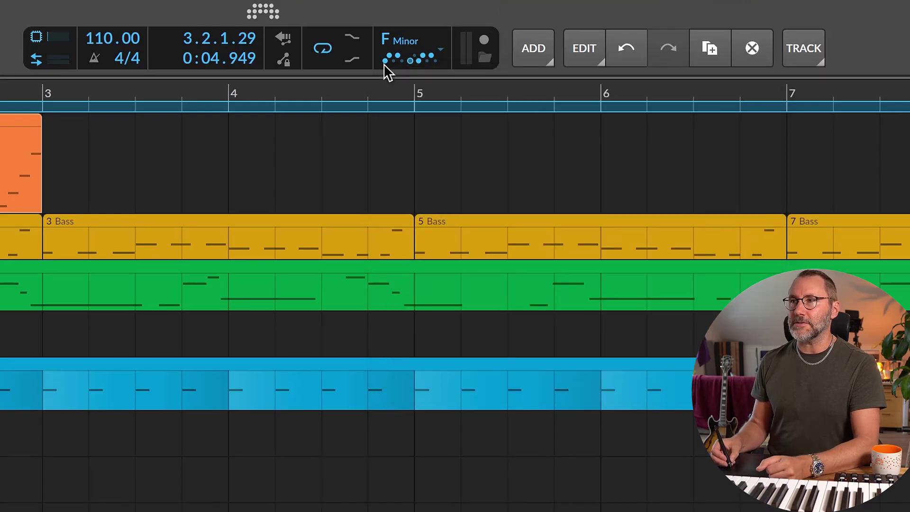
{"action": "left_click", "coordinate": [435, 59]}
{"action": "left_click", "coordinate": [428, 71]}
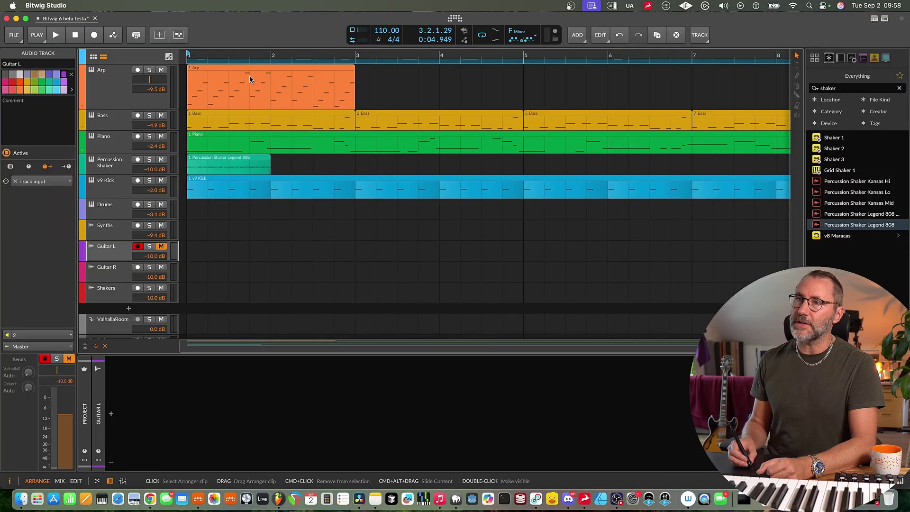
Create an empty one-bar clip on the Arp track at bar 3 and show it in the full-size note editor.
{"action": "left_click", "coordinate": [252, 78]}
{"action": "double_click", "coordinate": [380, 73]}
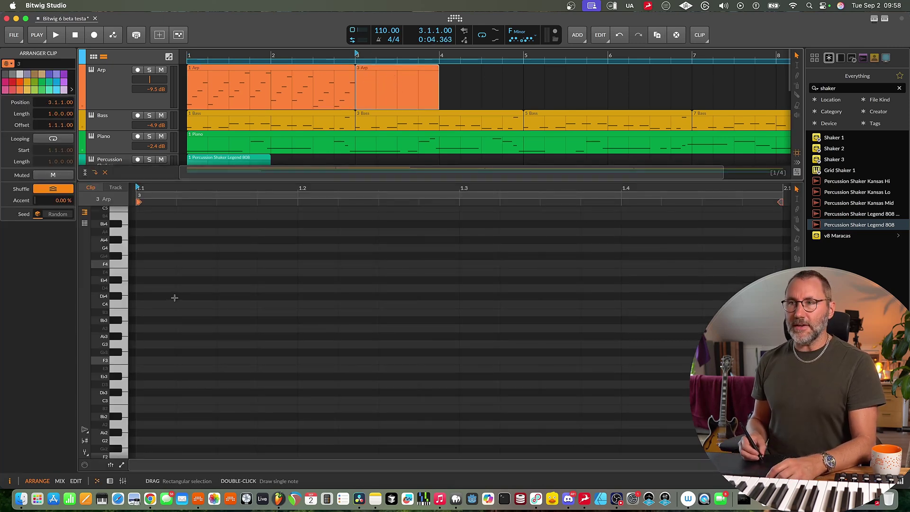
{"action": "key", "text": "alt+3"}
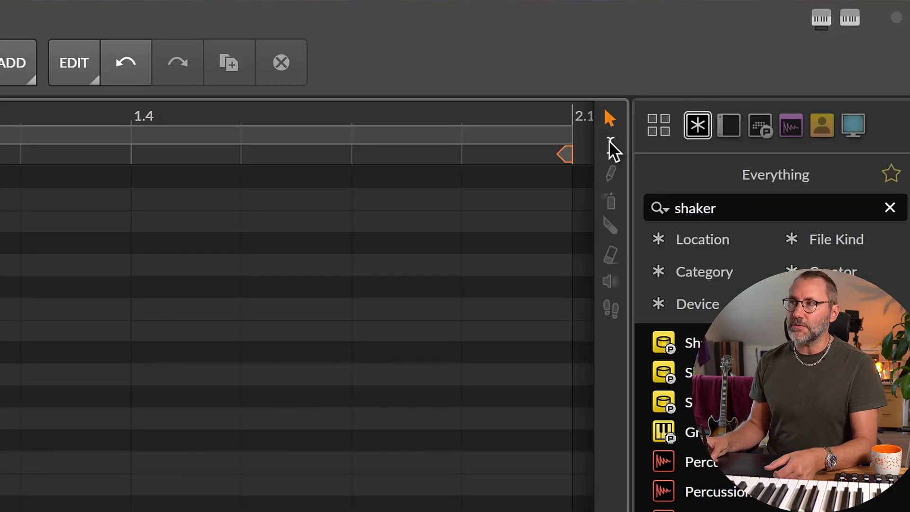
Try the Time Selection and Pen tools, and spray a row of B2 notes across the clip with the Spray Can.
{"action": "left_click", "coordinate": [611, 145]}
{"action": "left_click", "coordinate": [611, 176]}
{"action": "left_click", "coordinate": [611, 204]}
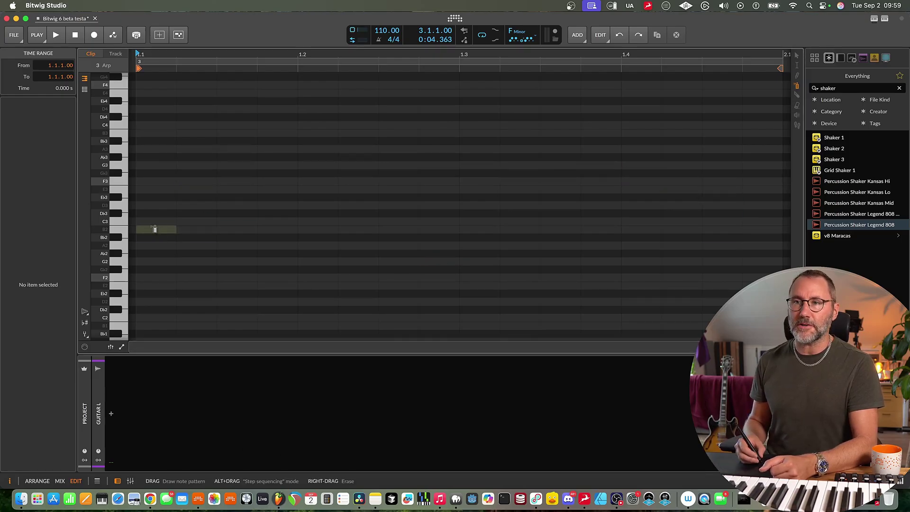
{"action": "left_click_drag", "start_coordinate": [153, 228], "coordinate": [782, 227]}
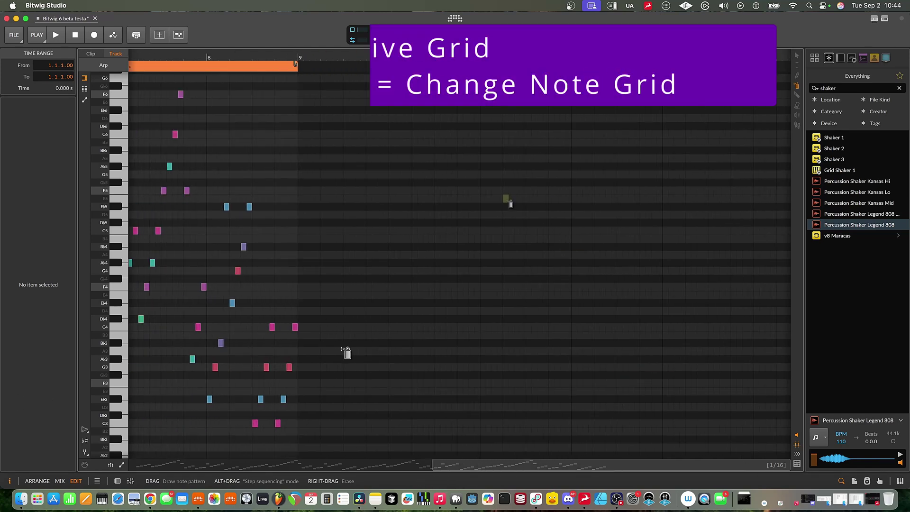
Spray two one-bar D6 notes into the clip at bar 10 with the adaptive grid at 1/1, and erase them.
{"action": "scroll", "coordinate": [510, 204], "scroll_direction": "down", "scroll_amount": 5}
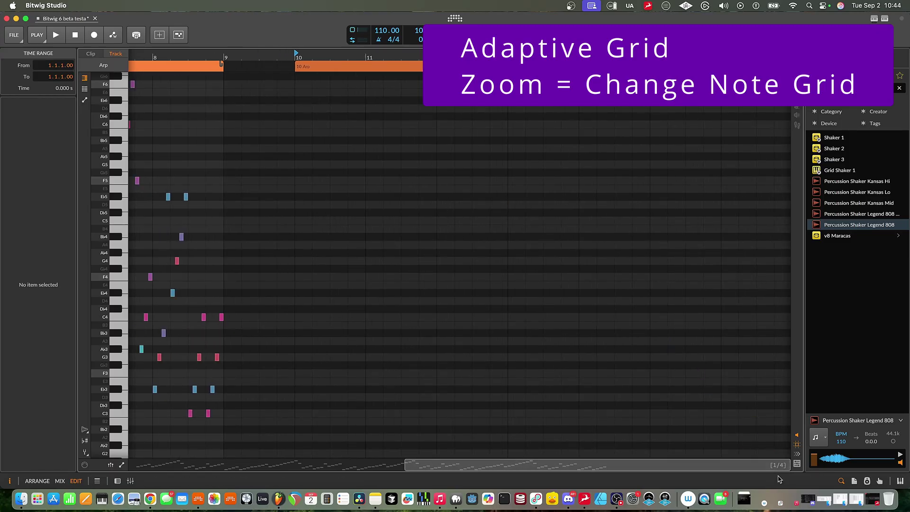
{"action": "scroll", "coordinate": [342, 197], "scroll_direction": "down", "scroll_amount": 3}
{"action": "scroll", "coordinate": [342, 198], "scroll_direction": "down", "scroll_amount": 5}
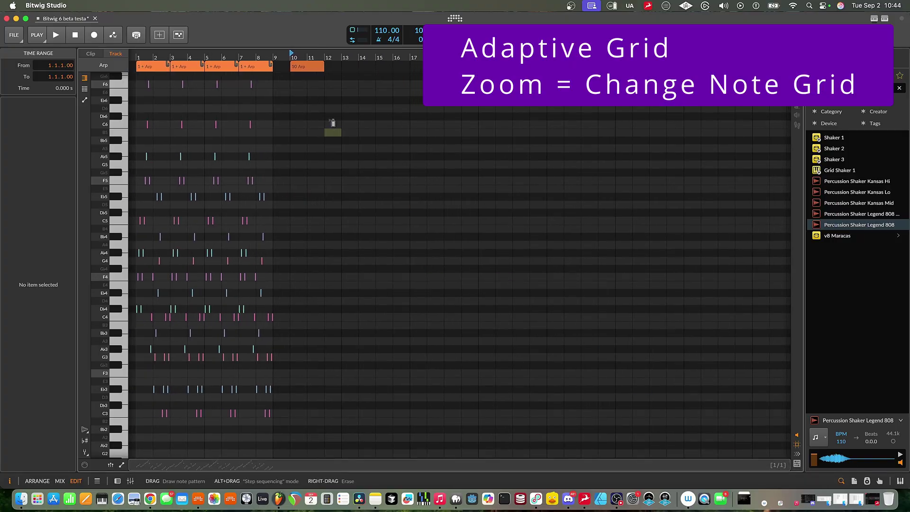
{"action": "left_click_drag", "start_coordinate": [300, 113], "coordinate": [314, 113]}
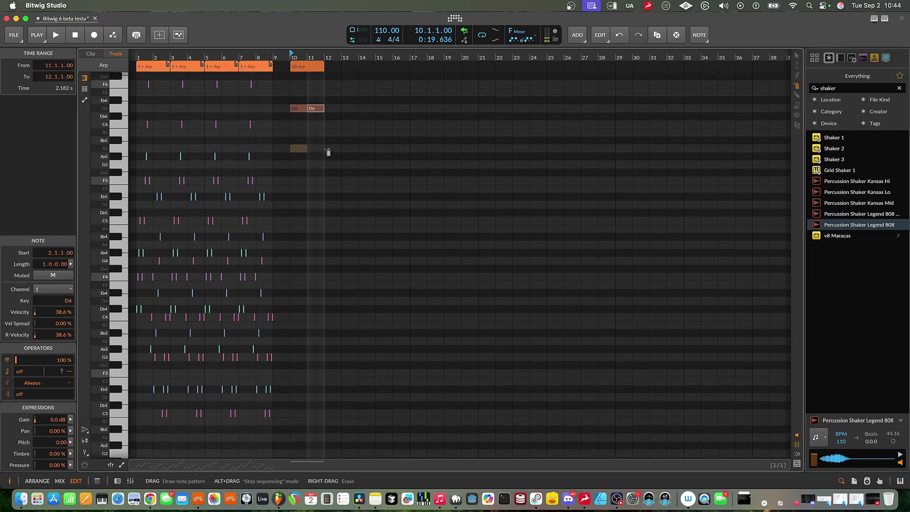
{"action": "scroll", "coordinate": [286, 150], "scroll_direction": "up", "scroll_amount": 10}
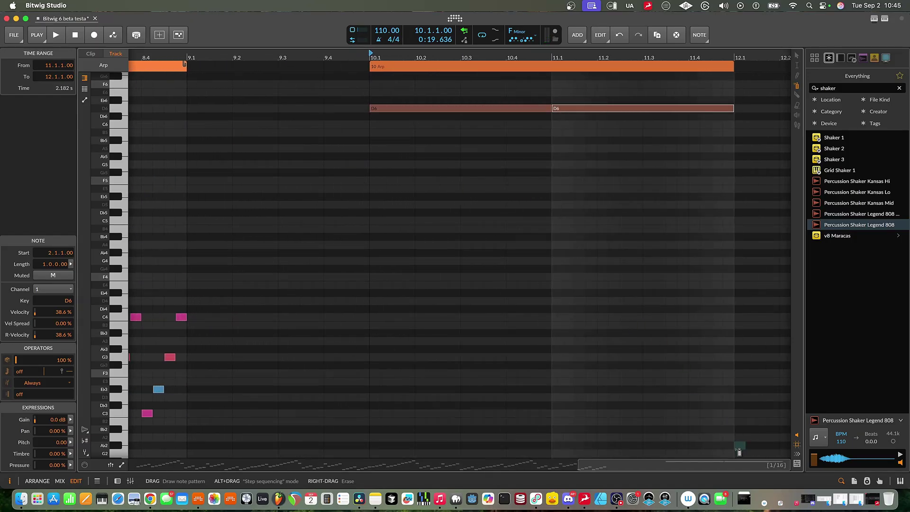
{"action": "left_click_drag", "start_coordinate": [584, 110], "coordinate": [504, 108]}
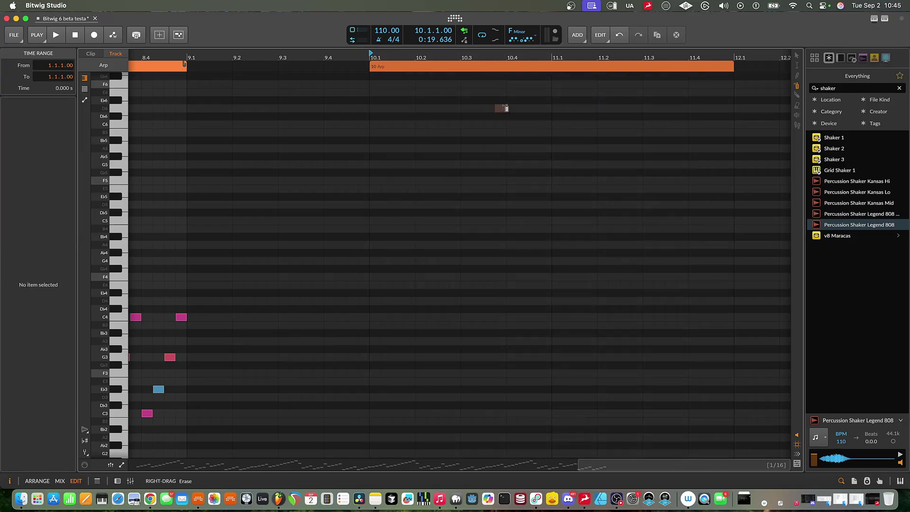
Switch from the adaptive grid to a fixed 1/32 beat grid and shorten it to 1/64.
{"action": "left_click", "coordinate": [796, 465]}
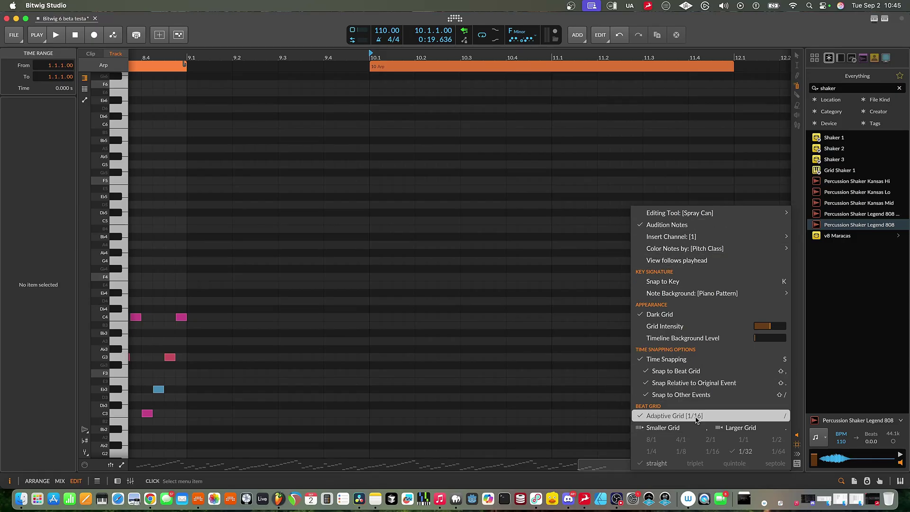
{"action": "left_click", "coordinate": [676, 428]}
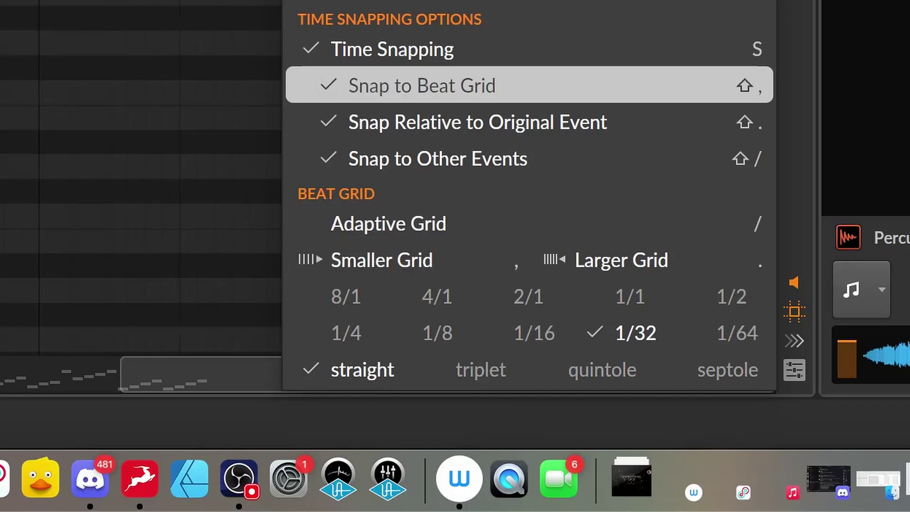
{"action": "key", "text": "Escape"}
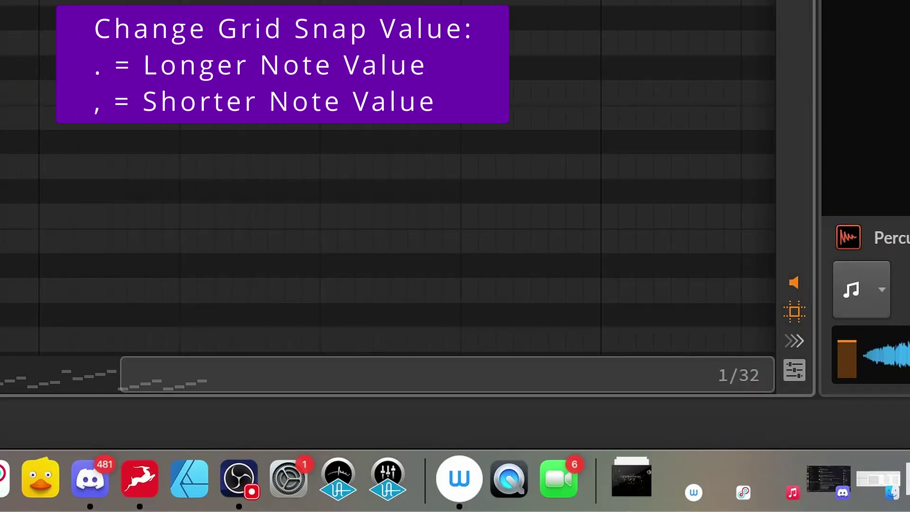
{"action": "key", "text": "comma"}
{"action": "key", "text": "comma"}
{"action": "key", "text": "comma"}
{"action": "key", "text": "comma"}
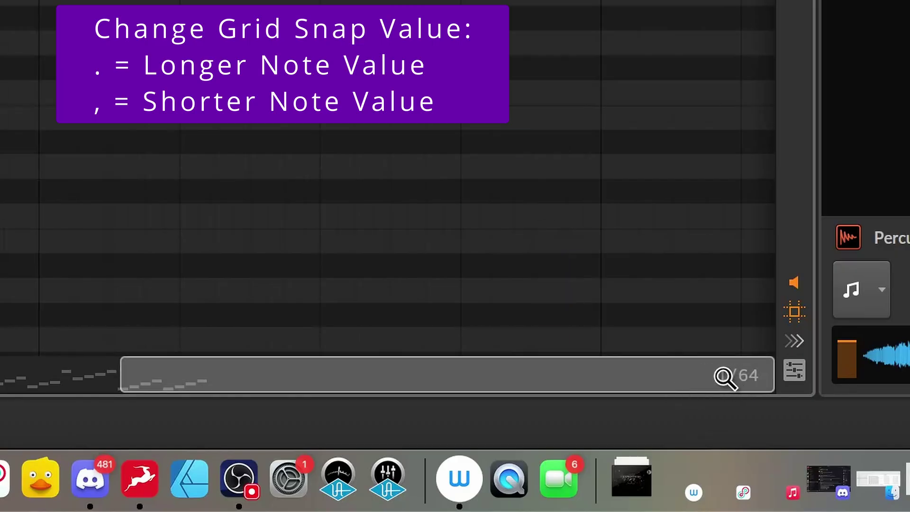
Set the grid to 1/4, spray G5, E5 and D5 notes across the clip, and finish with 1/8 notes on C5.
{"action": "key", "text": "period"}
{"action": "key", "text": "period"}
{"action": "key", "text": "period"}
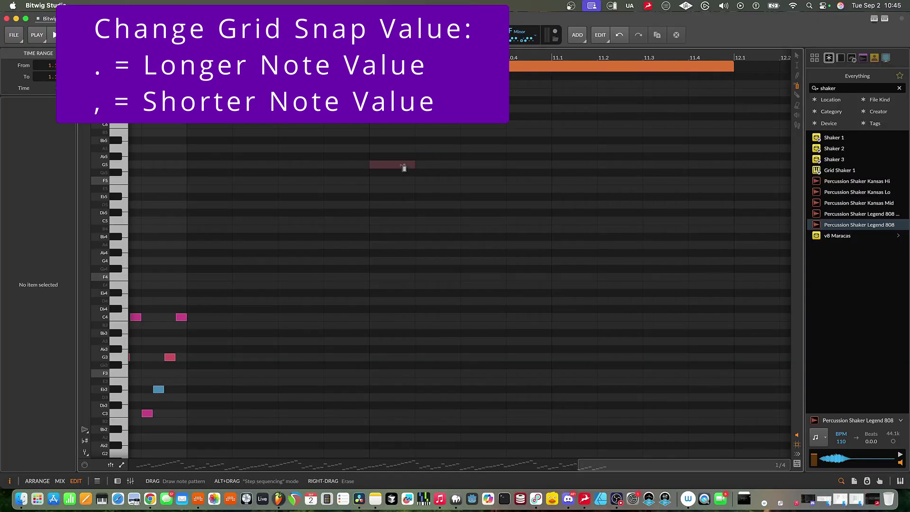
{"action": "mouse_move", "coordinate": [402, 167]}
{"action": "left_mouse_down"}
{"action": "mouse_move", "coordinate": [452, 166]}
{"action": "mouse_move", "coordinate": [513, 191]}
{"action": "mouse_move", "coordinate": [718, 228]}
{"action": "left_mouse_up"}
{"action": "key", "text": "comma"}
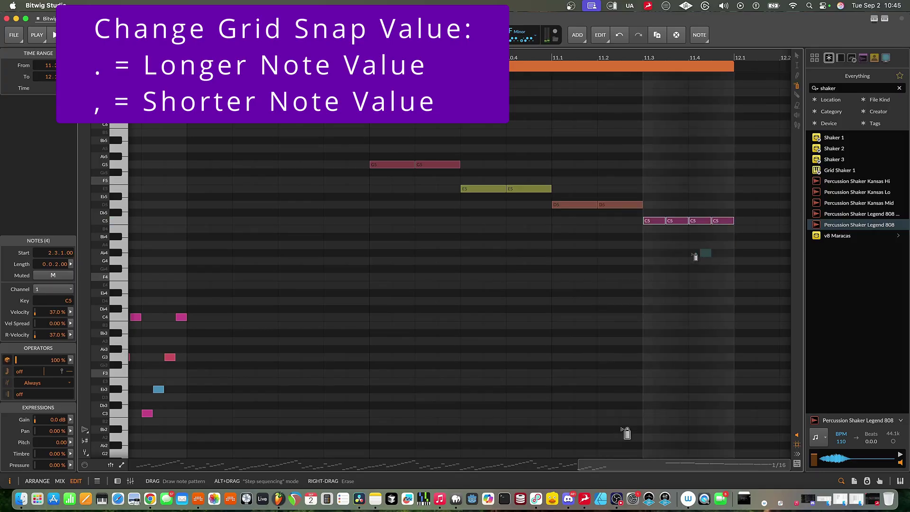
Spray a run of 1/16 A4 notes in bar 11 and play the pattern.
{"action": "left_click_drag", "start_coordinate": [577, 245], "coordinate": [600, 250]}
{"action": "key", "text": "space"}
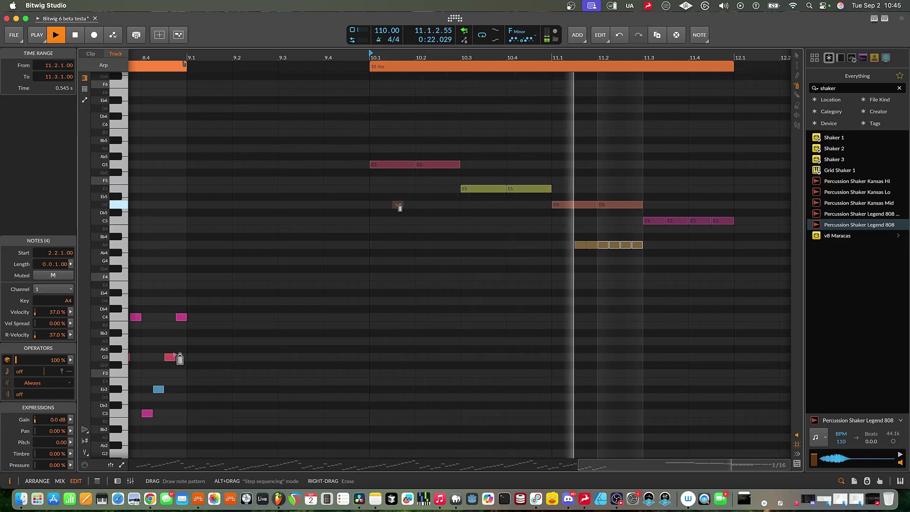
Add pairs of 1/16 D5 notes on the off-beats throughout bar 10.
{"action": "left_click_drag", "start_coordinate": [397, 205], "coordinate": [459, 205]}
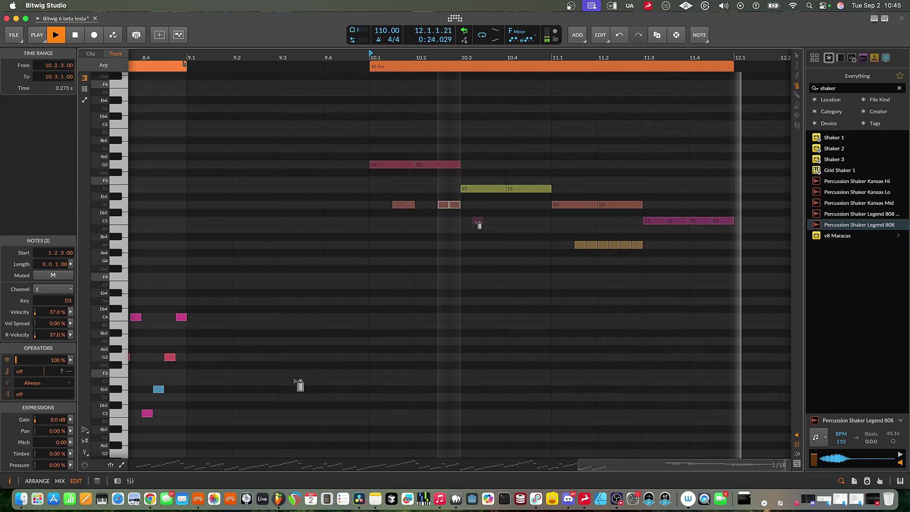
{"action": "key", "text": "super+d"}
{"action": "key", "text": "super+d"}
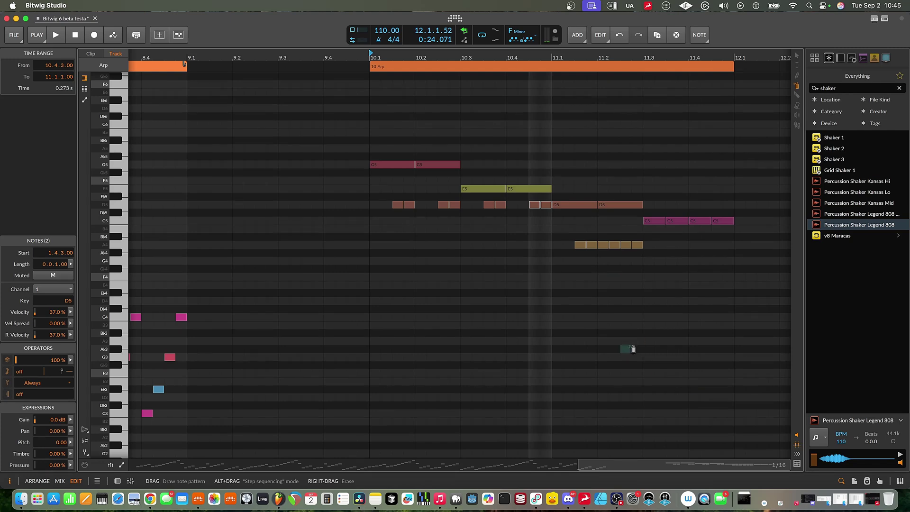
Turn the adaptive grid back on and check how the grid value follows different zoom levels.
{"action": "left_click", "coordinate": [796, 463]}
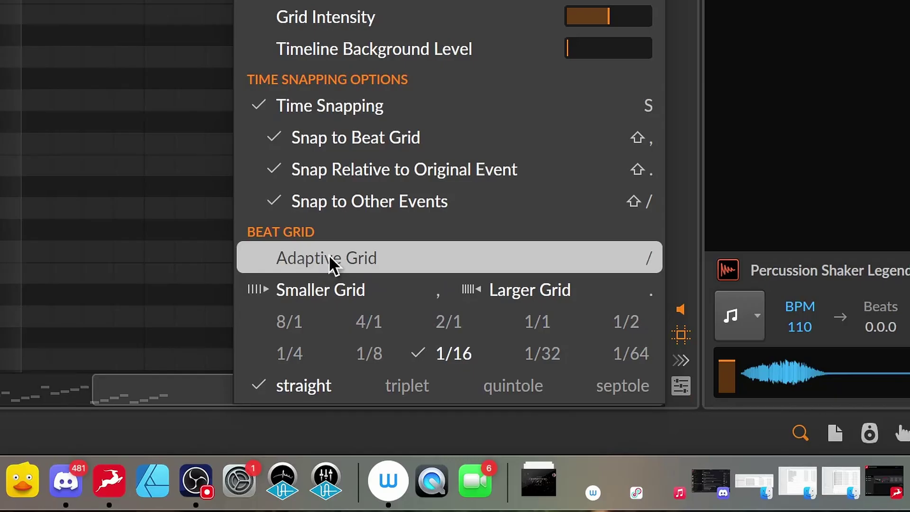
{"action": "left_click", "coordinate": [322, 253]}
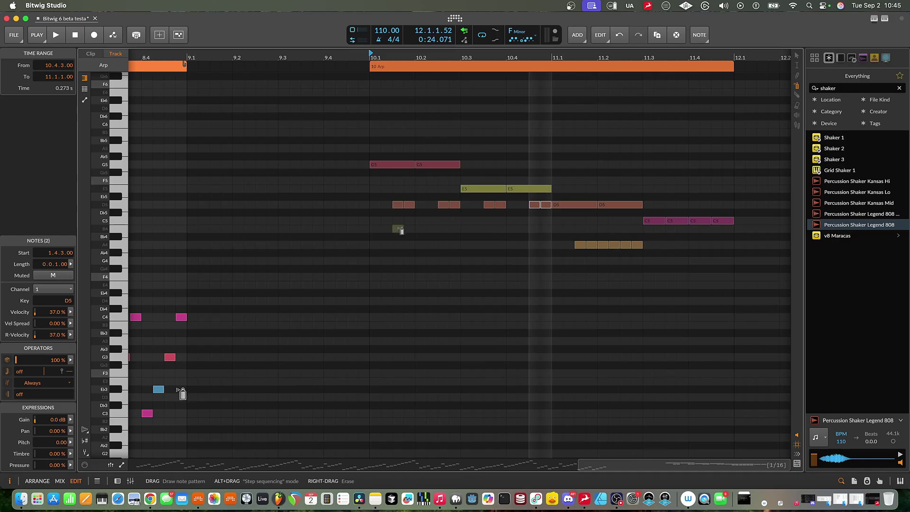
{"action": "scroll", "coordinate": [400, 230], "scroll_direction": "up", "scroll_amount": 10}
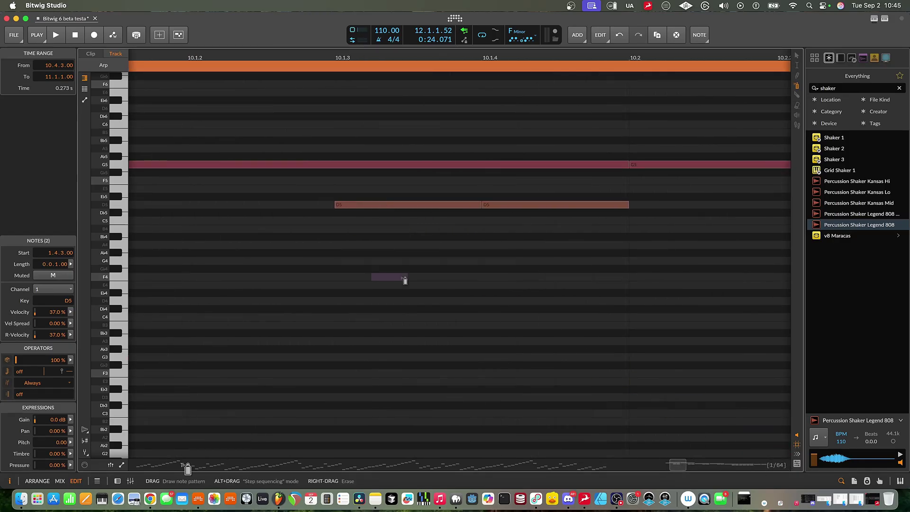
{"action": "scroll", "coordinate": [405, 280], "scroll_direction": "down", "scroll_amount": 10}
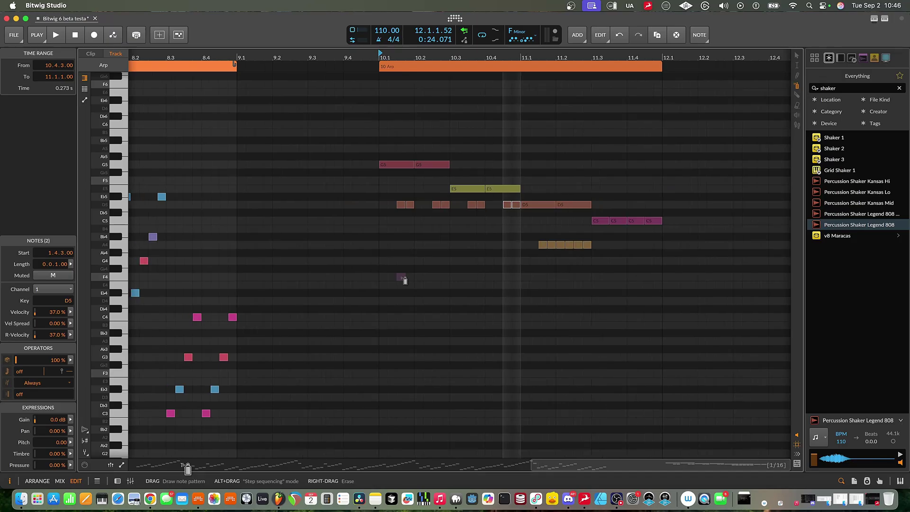
{"action": "scroll", "coordinate": [404, 280], "scroll_direction": "down", "scroll_amount": 6}
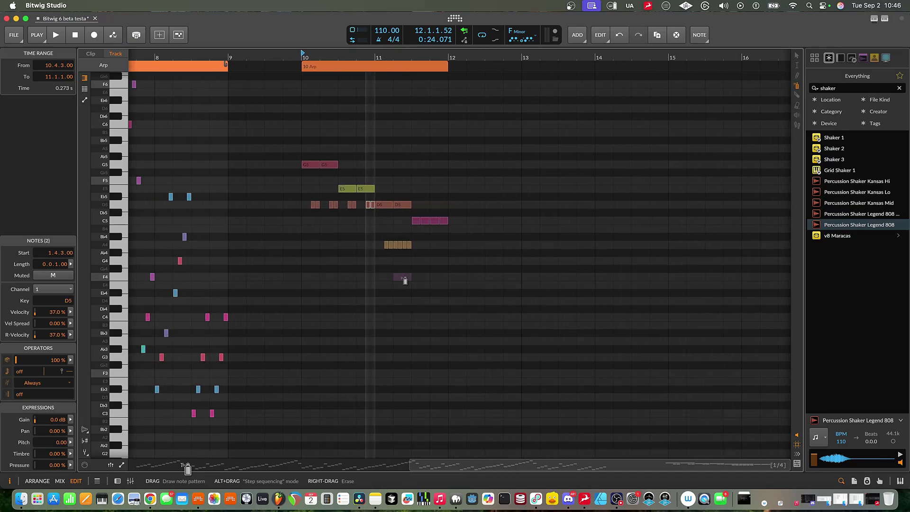
{"action": "scroll", "coordinate": [404, 280], "scroll_direction": "up", "scroll_amount": 3}
{"action": "scroll", "coordinate": [405, 281], "scroll_direction": "down", "scroll_amount": 2}
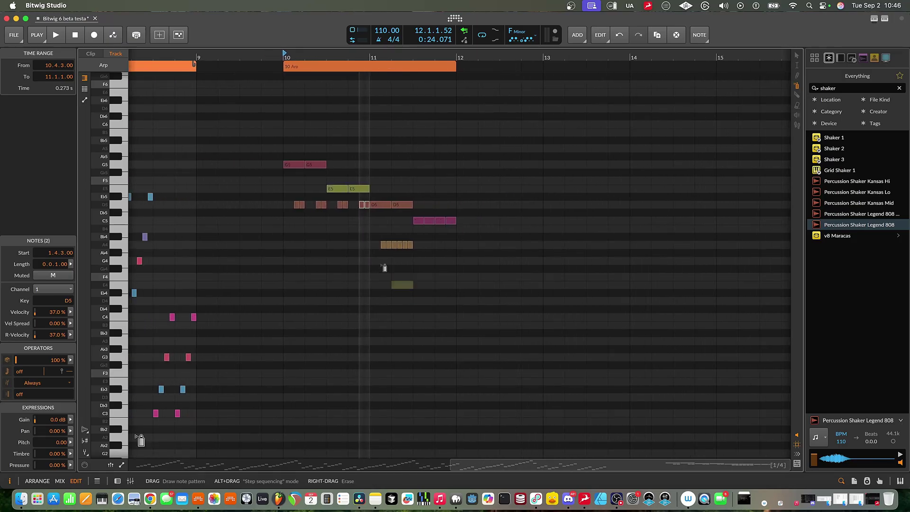
{"action": "left_click", "coordinate": [294, 276]}
{"action": "left_click", "coordinate": [337, 301]}
{"action": "left_click", "coordinate": [380, 285]}
{"action": "left_click", "coordinate": [424, 284]}
{"action": "left_click", "coordinate": [446, 260]}
{"action": "left_click", "coordinate": [424, 285], "text": "shift"}
{"action": "left_click", "coordinate": [379, 285], "text": "shift"}
{"action": "left_click", "coordinate": [337, 301], "text": "shift"}
{"action": "left_click", "coordinate": [294, 277], "text": "shift"}
{"action": "mouse_move", "coordinate": [307, 266]}
{"action": "left_mouse_down"}
{"action": "mouse_move", "coordinate": [375, 246]}
{"action": "mouse_move", "coordinate": [420, 246]}
{"action": "mouse_move", "coordinate": [454, 218]}
{"action": "mouse_move", "coordinate": [416, 220]}
{"action": "mouse_move", "coordinate": [399, 201]}
{"action": "mouse_move", "coordinate": [298, 202]}
{"action": "mouse_move", "coordinate": [342, 207]}
{"action": "mouse_move", "coordinate": [362, 202]}
{"action": "mouse_move", "coordinate": [361, 189]}
{"action": "mouse_move", "coordinate": [317, 181]}
{"action": "mouse_move", "coordinate": [320, 167]}
{"action": "mouse_move", "coordinate": [272, 169]}
{"action": "left_mouse_up"}
{"action": "key", "text": "Delete"}
Try the Eraser and Mute tools, activate the Step Input tool, and place its insertion point just before beat 1.3.
{"action": "left_click", "coordinate": [360, 188]}
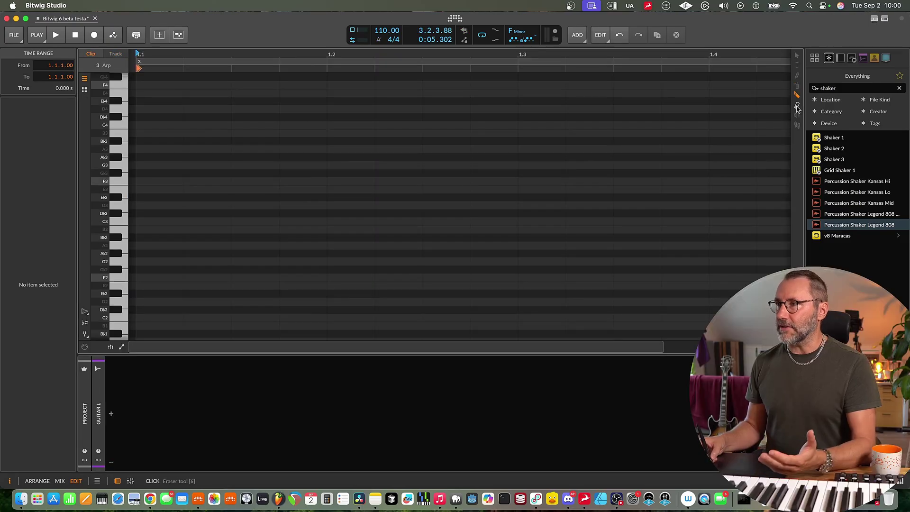
{"action": "left_click", "coordinate": [796, 106]}
{"action": "left_click", "coordinate": [797, 115]}
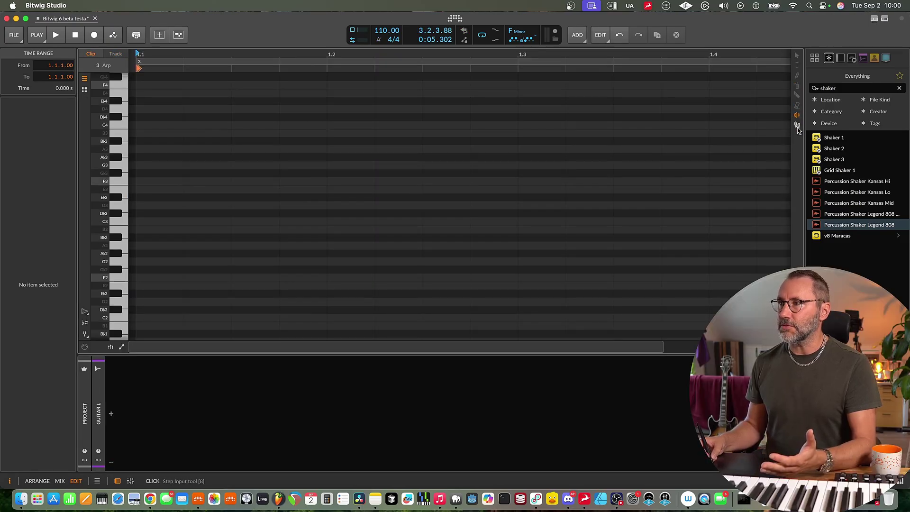
{"action": "left_click", "coordinate": [797, 126]}
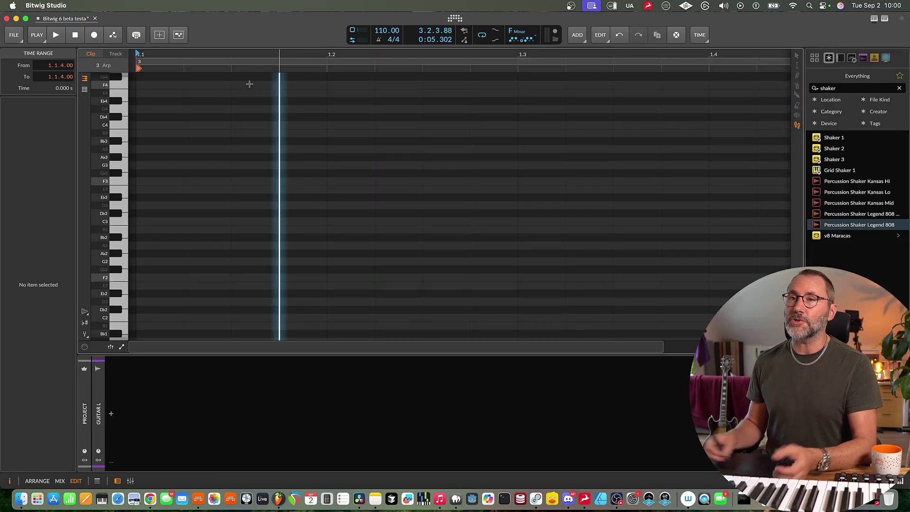
{"action": "left_click", "coordinate": [503, 117]}
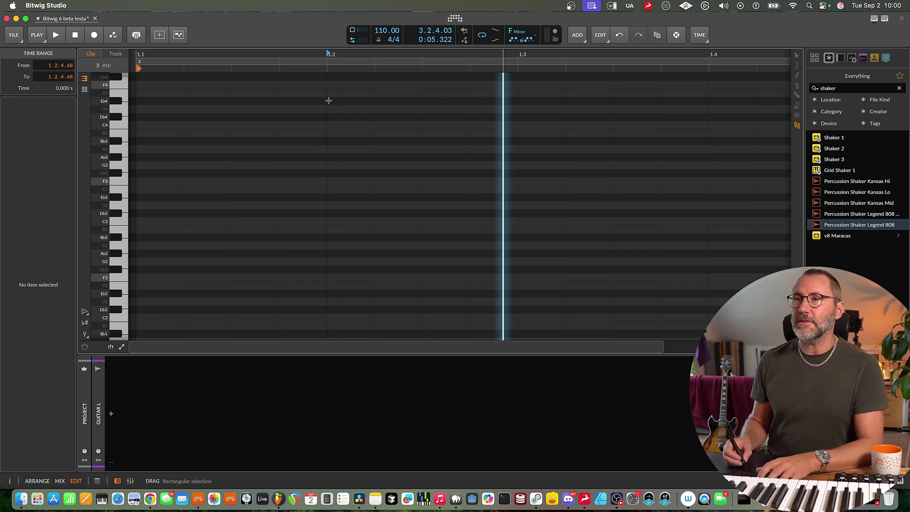
Set the step input position to the clip start and step-enter a run of 1/16 notes from C2 up to G3 and back to G2.
{"action": "left_click", "coordinate": [329, 99]}
{"action": "left_click", "coordinate": [139, 133]}
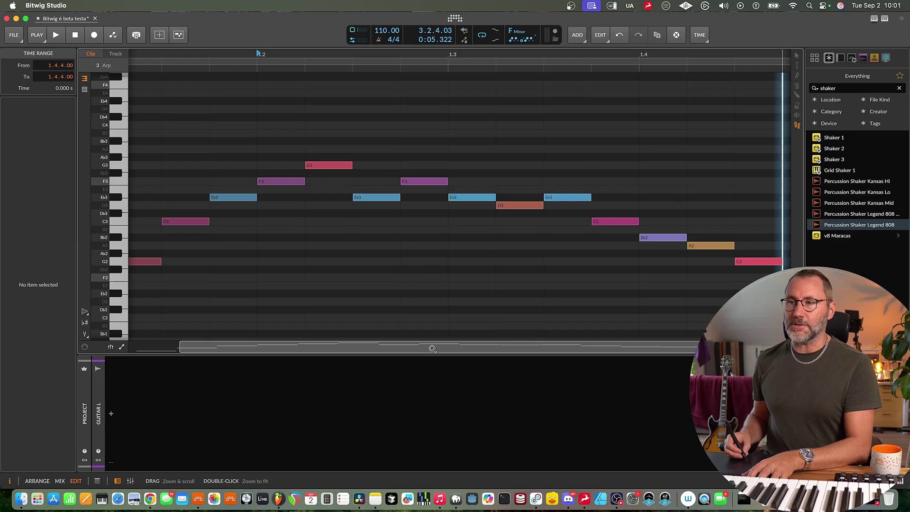
{"action": "left_click_drag", "start_coordinate": [432, 349], "coordinate": [320, 338]}
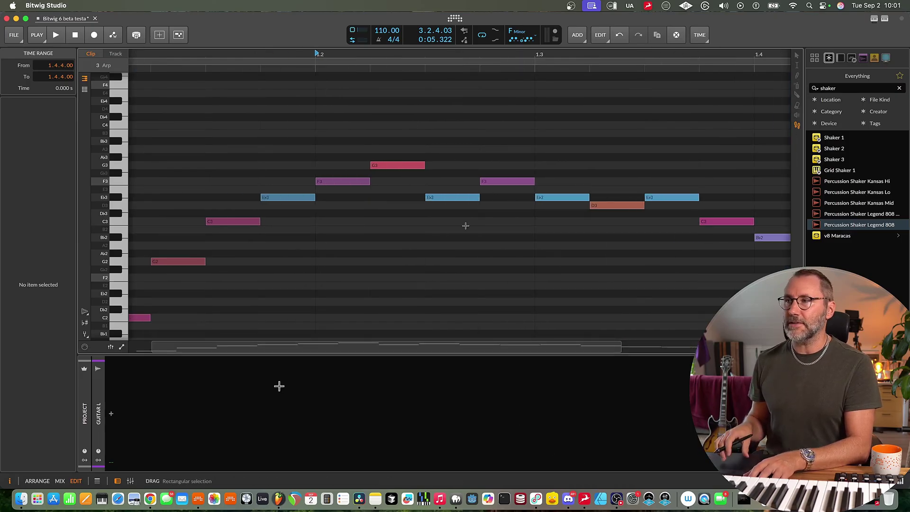
{"action": "scroll", "coordinate": [465, 225], "scroll_direction": "down", "scroll_amount": 5}
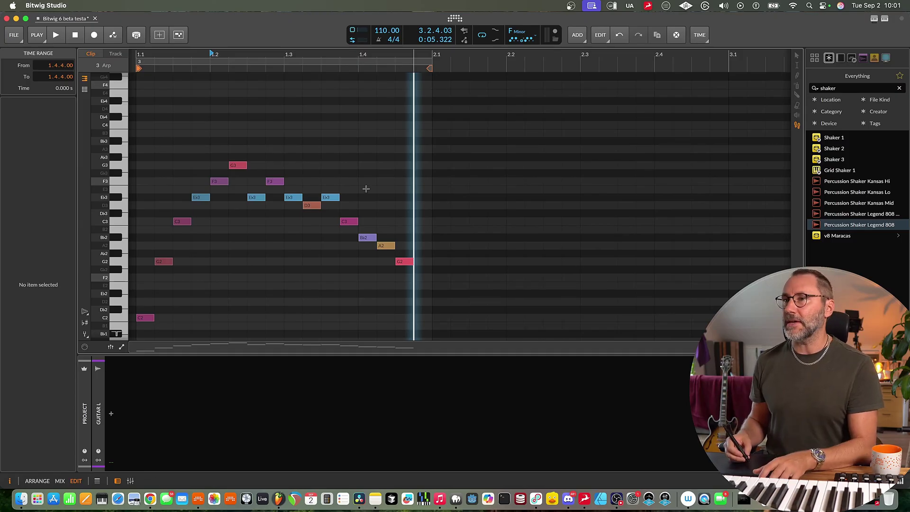
Switch back to the pointer tool and delete all the step-entered notes from the Arp clip.
{"action": "left_click", "coordinate": [797, 55]}
{"action": "left_click_drag", "start_coordinate": [428, 118], "coordinate": [382, 168]}
{"action": "key", "text": "super+a"}
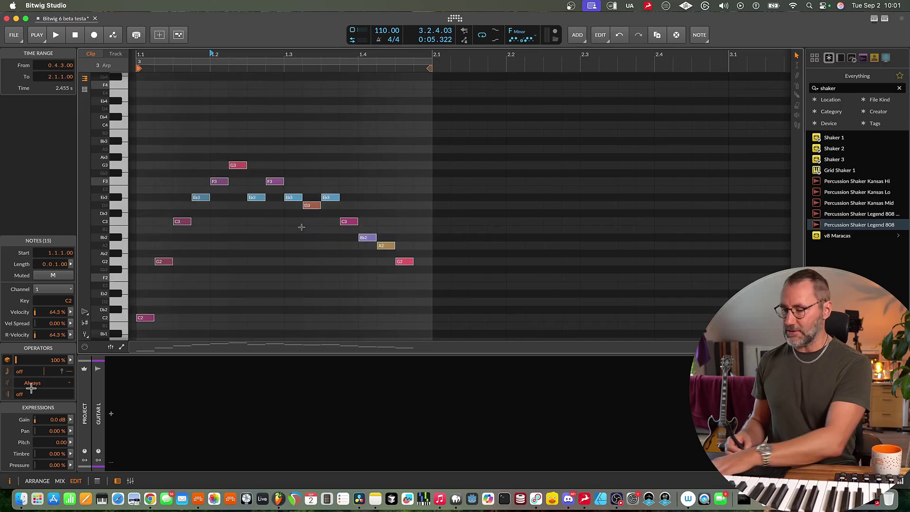
{"action": "key", "text": "Delete"}
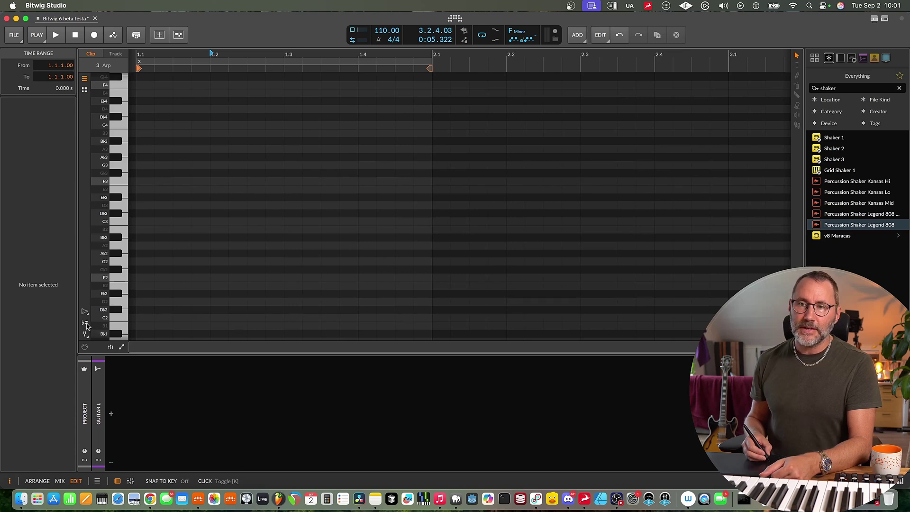
Enable Snap to Key and draw consecutive 1/16 notes F2, G2 and A♭2 from the clip start.
{"action": "left_click", "coordinate": [86, 325]}
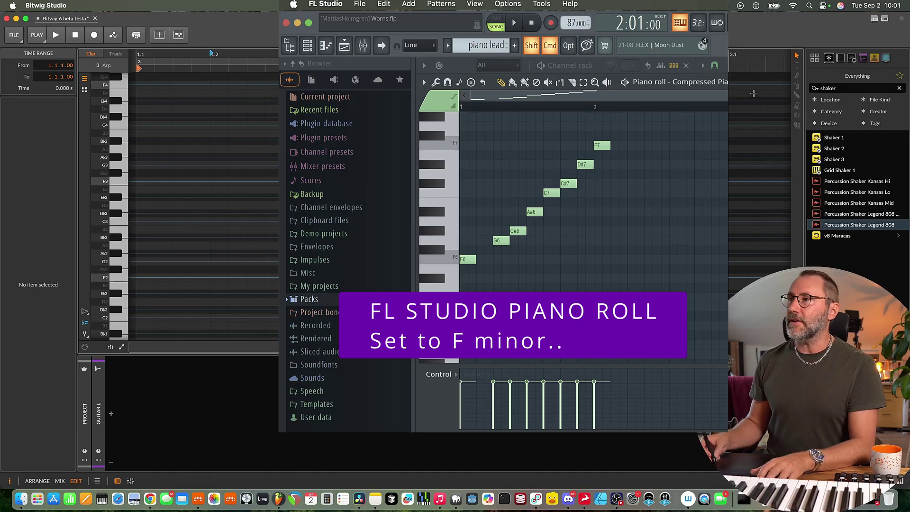
{"action": "left_click", "coordinate": [148, 275]}
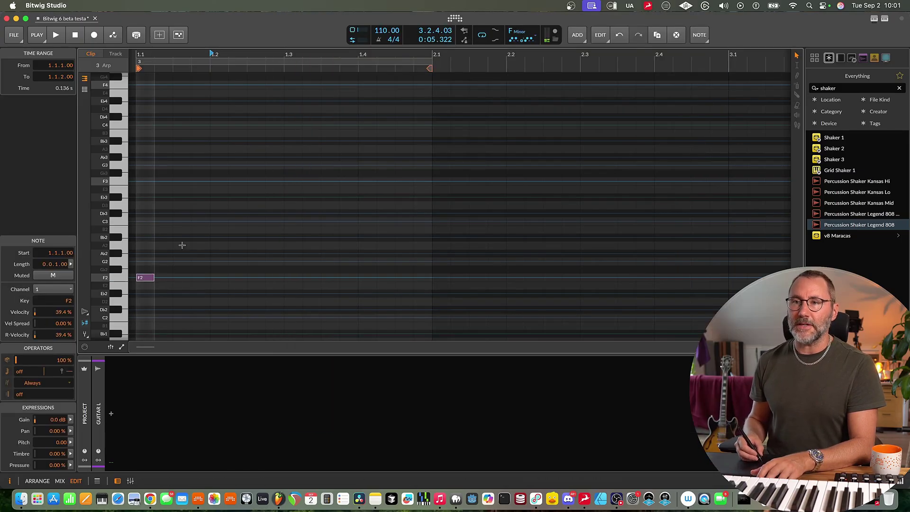
{"action": "left_click", "coordinate": [166, 261]}
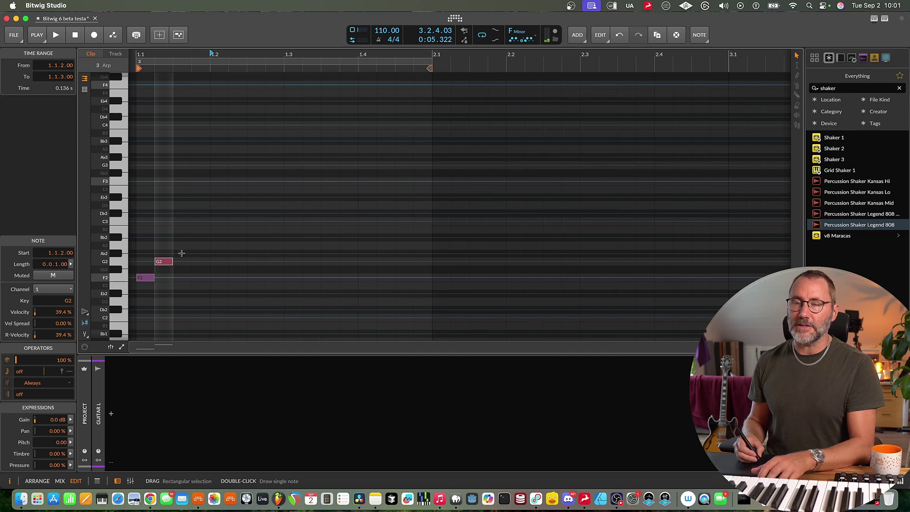
{"action": "left_click", "coordinate": [183, 254]}
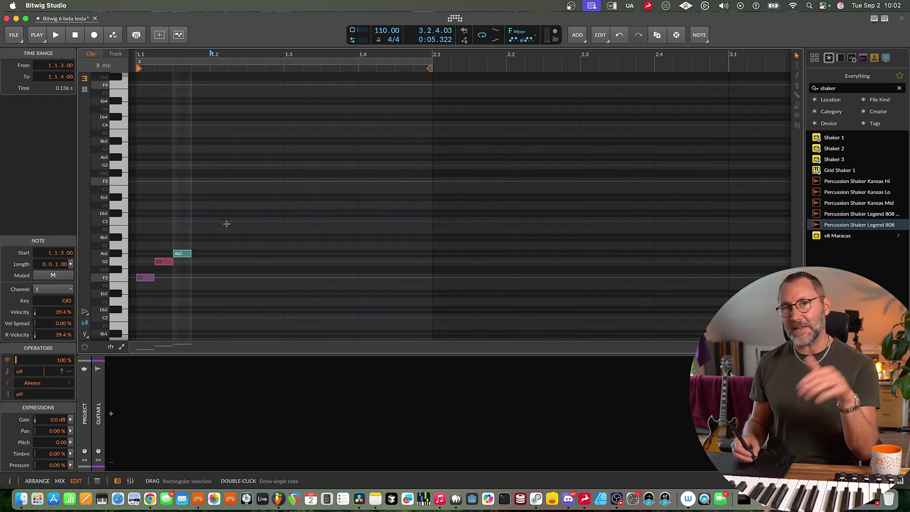
Continue the rising scale with consecutive 1/16 notes B♭2, C3, D♭3, E♭3, F3, G3 and A♭3.
{"action": "left_click", "coordinate": [202, 236]}
{"action": "double_click", "coordinate": [202, 236]}
{"action": "double_click", "coordinate": [219, 221]}
{"action": "double_click", "coordinate": [237, 214]}
{"action": "double_click", "coordinate": [256, 197]}
{"action": "double_click", "coordinate": [274, 181]}
{"action": "left_click", "coordinate": [293, 160]}
{"action": "double_click", "coordinate": [293, 165]}
{"action": "double_click", "coordinate": [311, 157]}
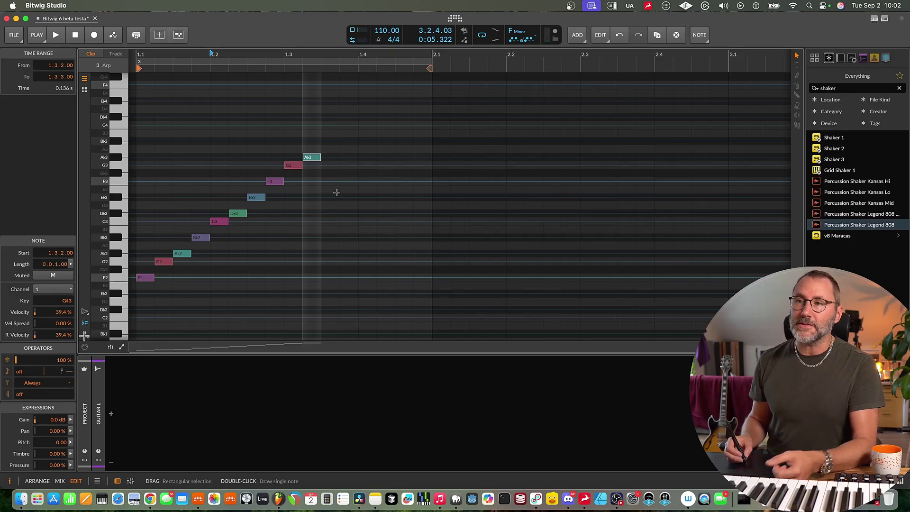
Draw a 1/16 E♭3 note at 1.3.4 and move it to B♭3 at 1.3.3 to extend the scale.
{"action": "double_click", "coordinate": [343, 196]}
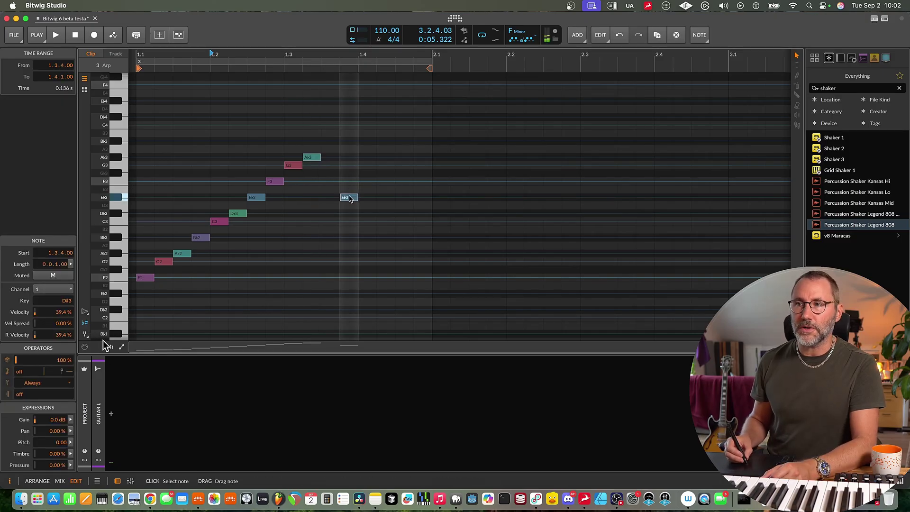
{"action": "double_click", "coordinate": [347, 189]}
{"action": "left_click_drag", "start_coordinate": [347, 188], "coordinate": [333, 143]}
{"action": "key", "text": "super+z"}
Play the scale, set the play position to the clip start and listen to it again.
{"action": "key", "text": "space"}
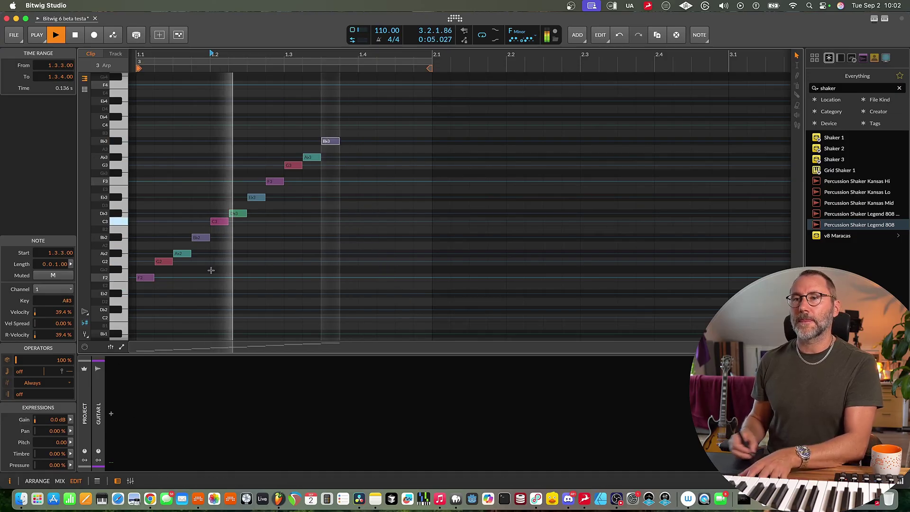
{"action": "key", "text": "space"}
{"action": "double_click", "coordinate": [138, 57]}
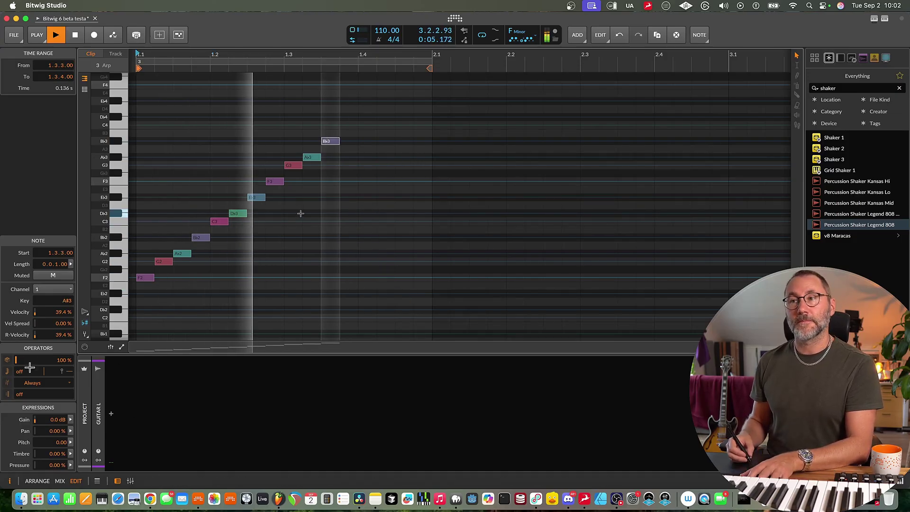
{"action": "key", "text": "space"}
Extend the scale with 1/16 notes C4, D♭4 and E♭4 following the B♭3.
{"action": "double_click", "coordinate": [348, 125]}
{"action": "double_click", "coordinate": [368, 117]}
{"action": "double_click", "coordinate": [385, 101]}
Select all the notes of the scale and transpose them up one octave.
{"action": "key", "text": "super+a"}
{"action": "scroll", "coordinate": [214, 151], "scroll_direction": "up", "scroll_amount": 3}
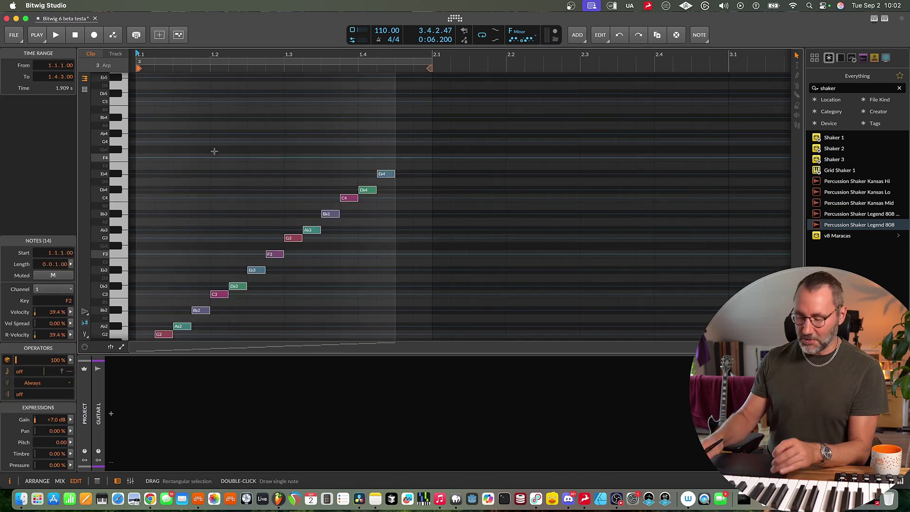
{"action": "key", "text": "shift+Up"}
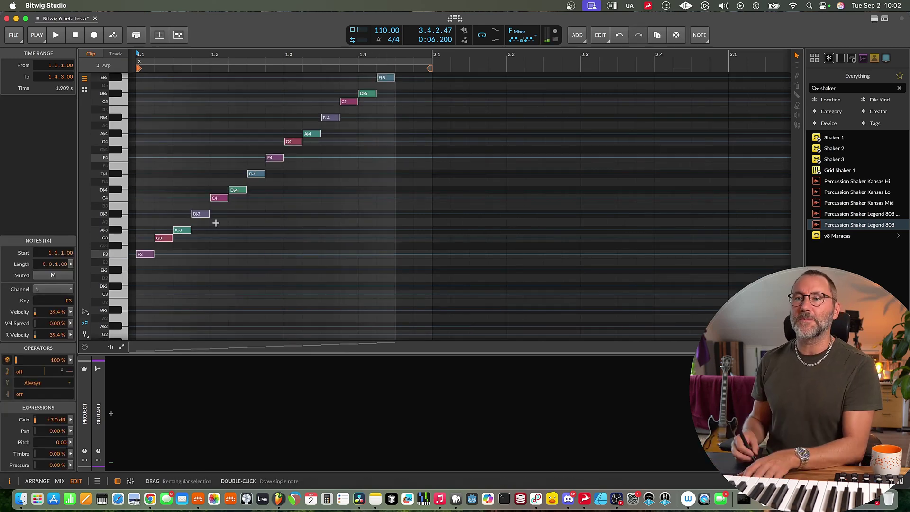
Play the transposed scale, return to the arrangement and fit the bar 3 Arp clip to the note editor's width.
{"action": "key", "text": "space"}
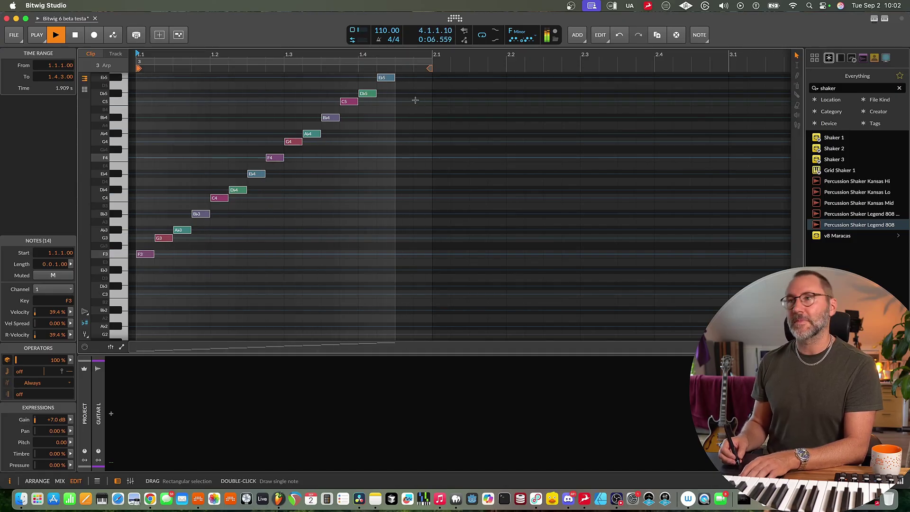
{"action": "key", "text": "alt+1"}
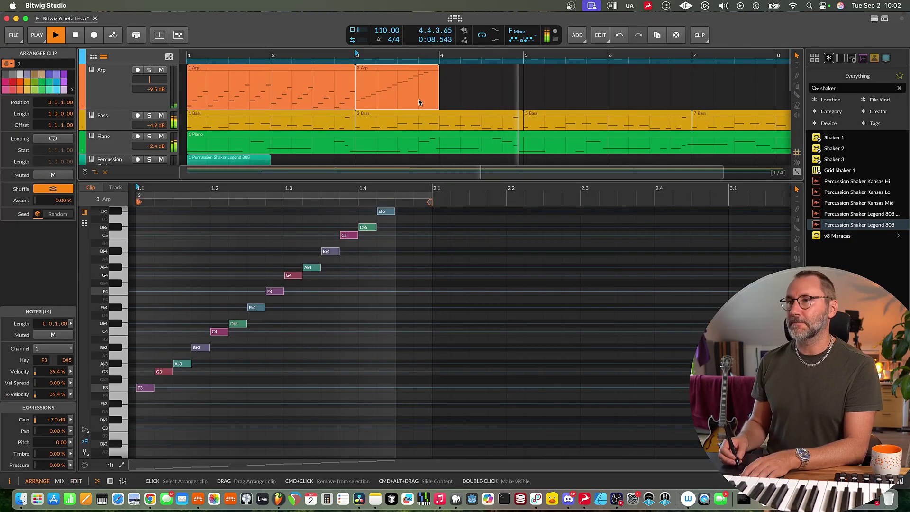
{"action": "key", "text": "alt+2"}
{"action": "key", "text": "alt+1"}
{"action": "double_click", "coordinate": [398, 76]}
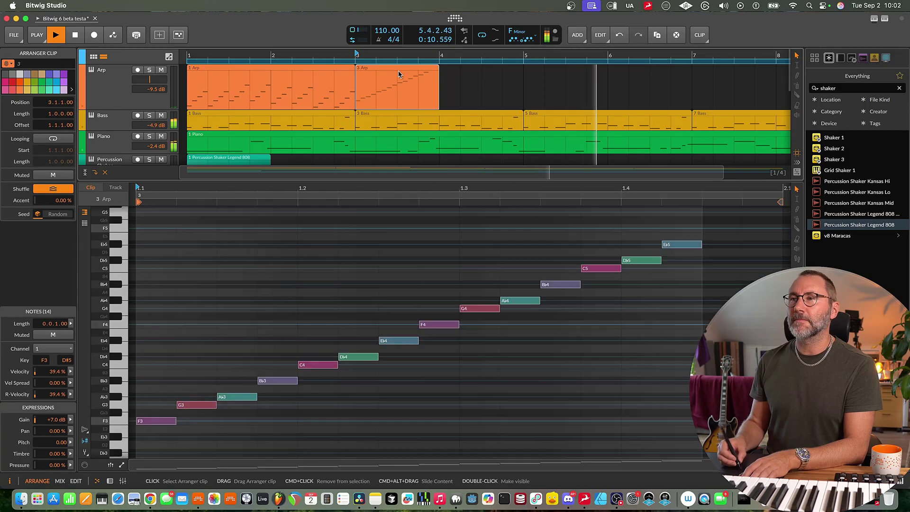
{"action": "key", "text": "space"}
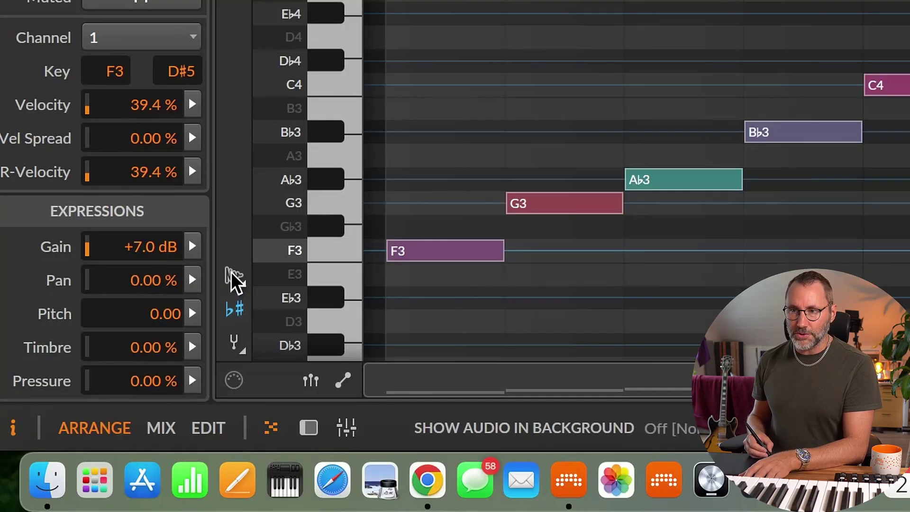
Try turning on Show Audio in Background in the note editor and turn it off again.
{"action": "left_click", "coordinate": [233, 277]}
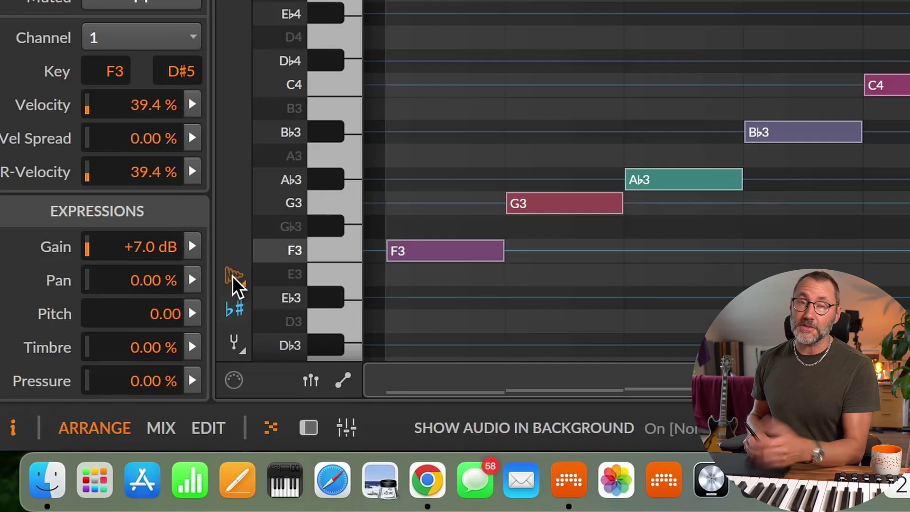
{"action": "left_click", "coordinate": [233, 277]}
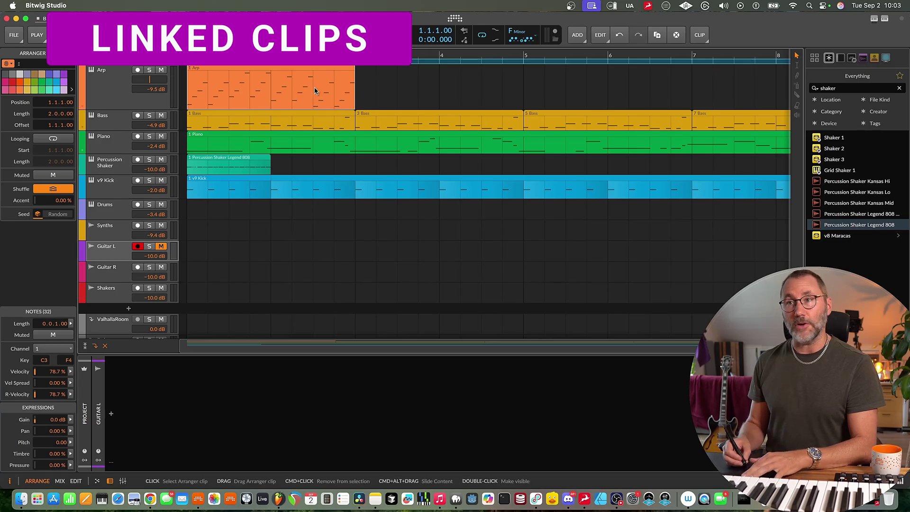
Play the first two bars of the arrangement and copy the Arp clip to bar 3 as an independent clip.
{"action": "key", "text": "space"}
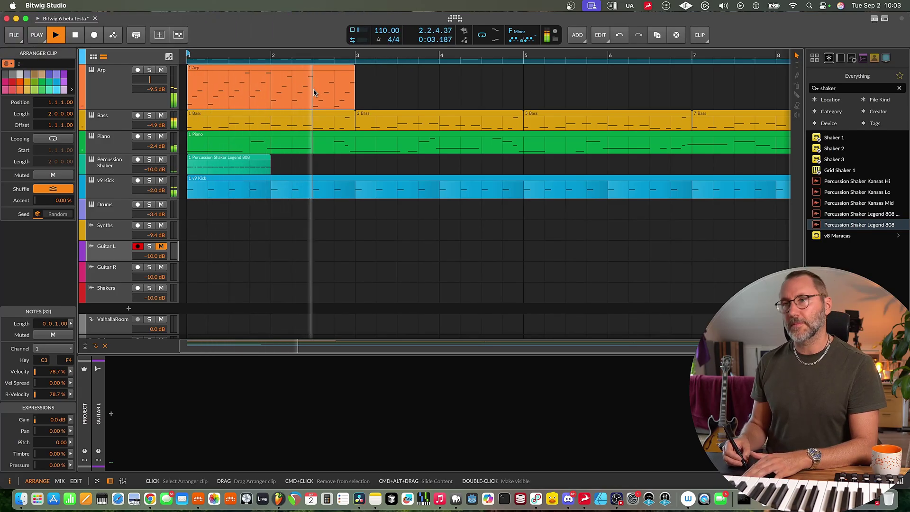
{"action": "key", "text": "space"}
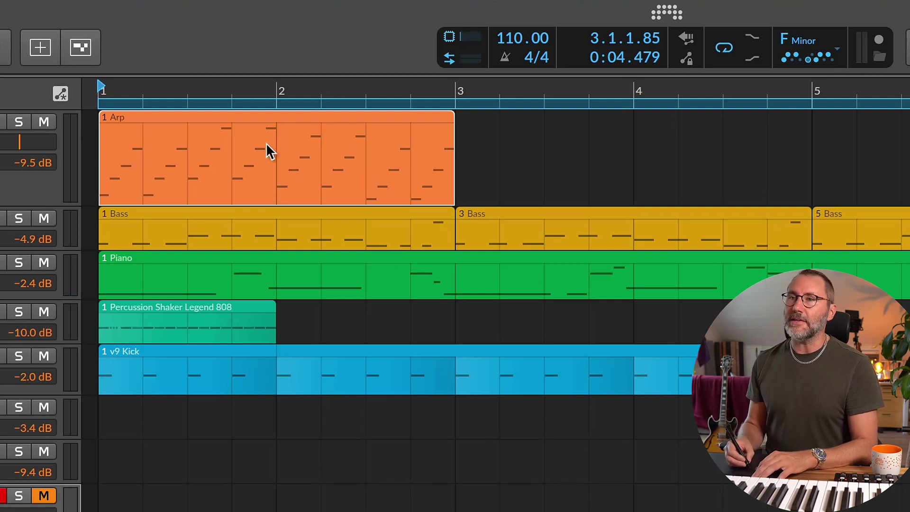
{"action": "left_click_drag", "start_coordinate": [256, 159], "coordinate": [610, 182]}
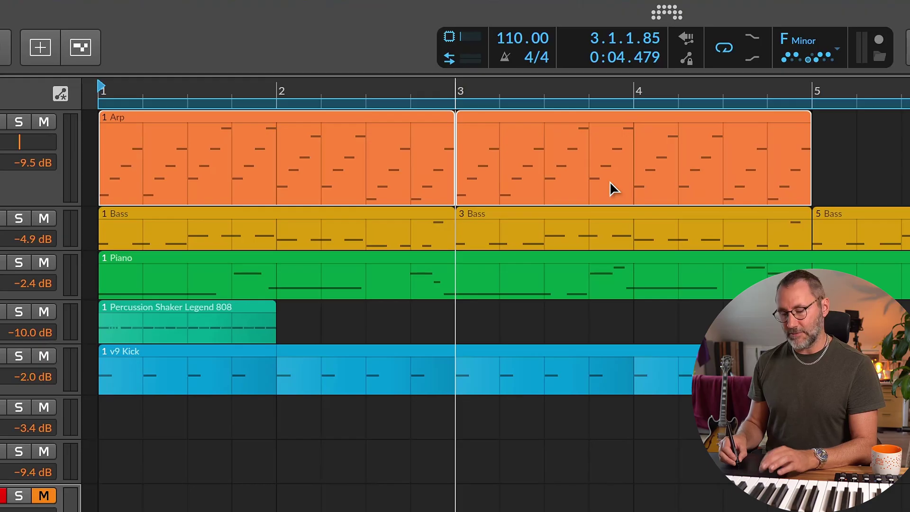
{"action": "key", "text": "alt"}
{"action": "left_click_drag", "start_coordinate": [610, 181], "coordinate": [612, 191]}
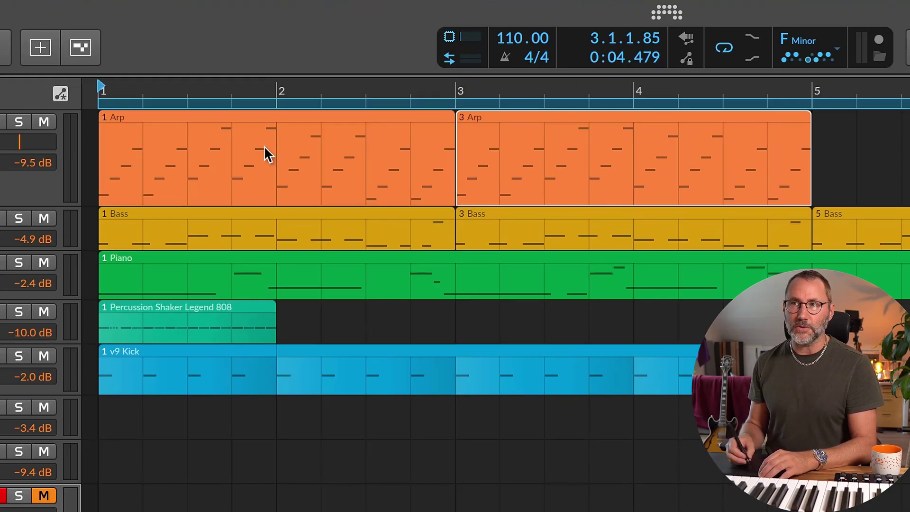
Open the first Arp clip and delete all its notes in the first two beats.
{"action": "double_click", "coordinate": [268, 135]}
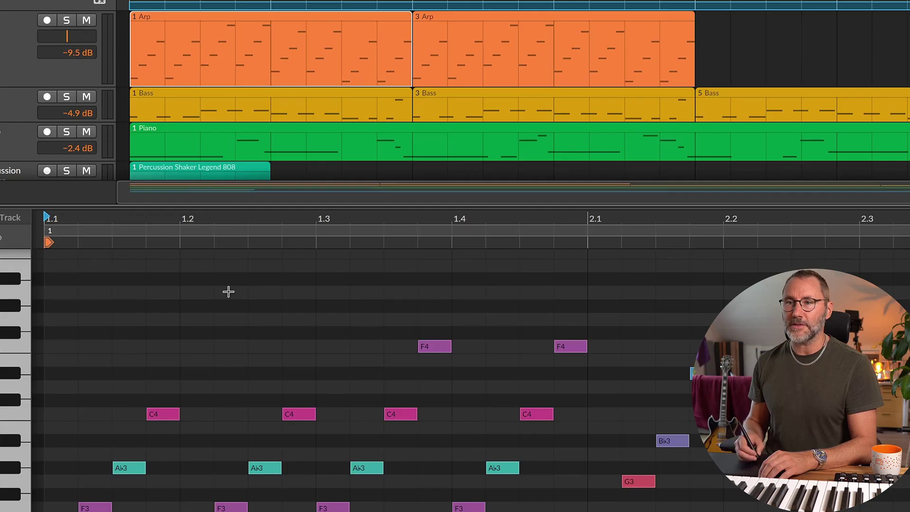
{"action": "left_click_drag", "start_coordinate": [228, 296], "coordinate": [62, 511]}
{"action": "left_click_drag", "start_coordinate": [323, 337], "coordinate": [64, 510]}
{"action": "key", "text": "Delete"}
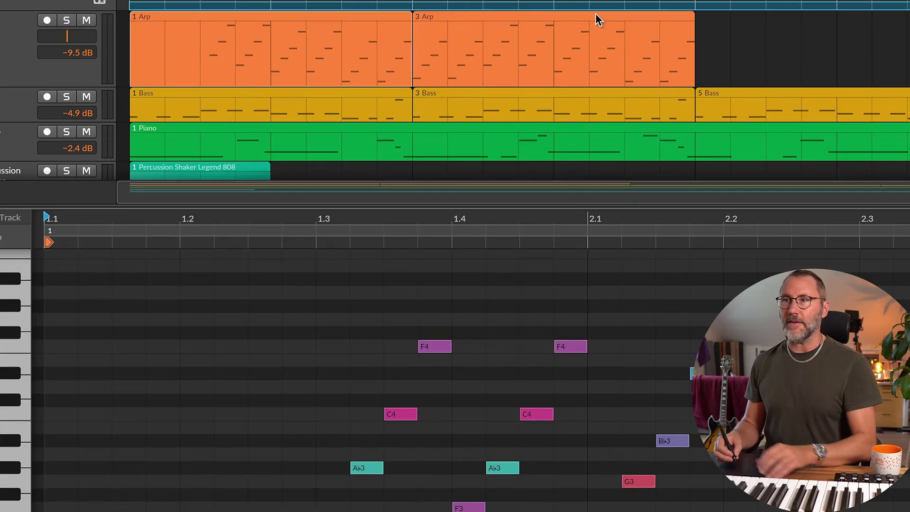
Compare the notes of the two Arp clips and undo the note deletion in the first one.
{"action": "left_click", "coordinate": [479, 21]}
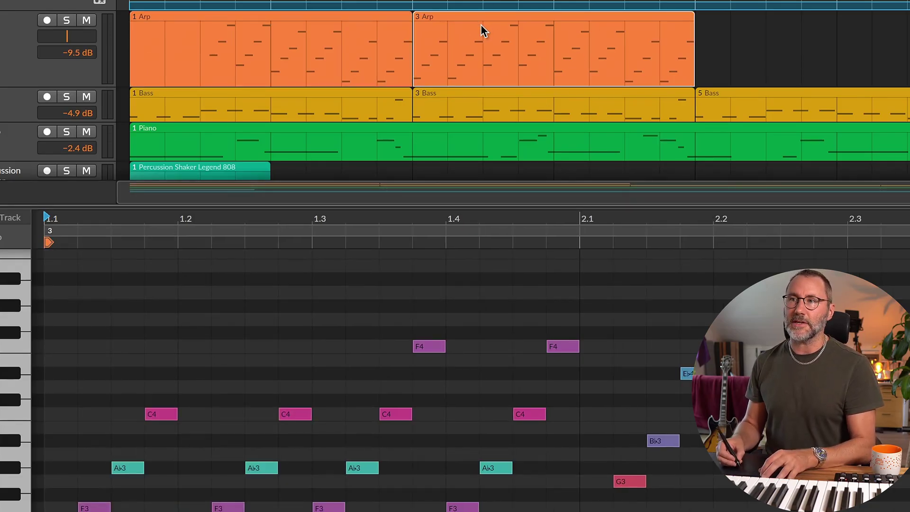
{"action": "left_click", "coordinate": [288, 27]}
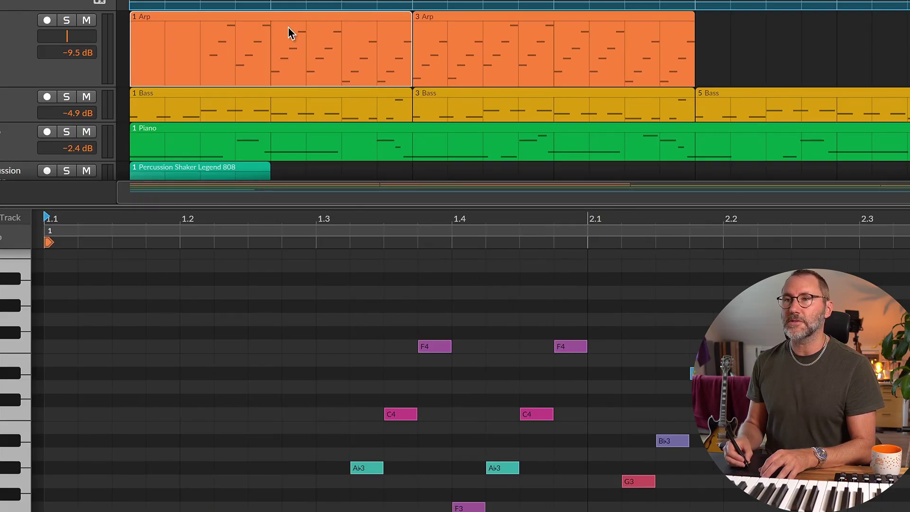
{"action": "key", "text": "super+z"}
Delete the Arp copy at bar 3 and duplicate the first Arp clip there as a linked alias.
{"action": "left_click", "coordinate": [539, 35]}
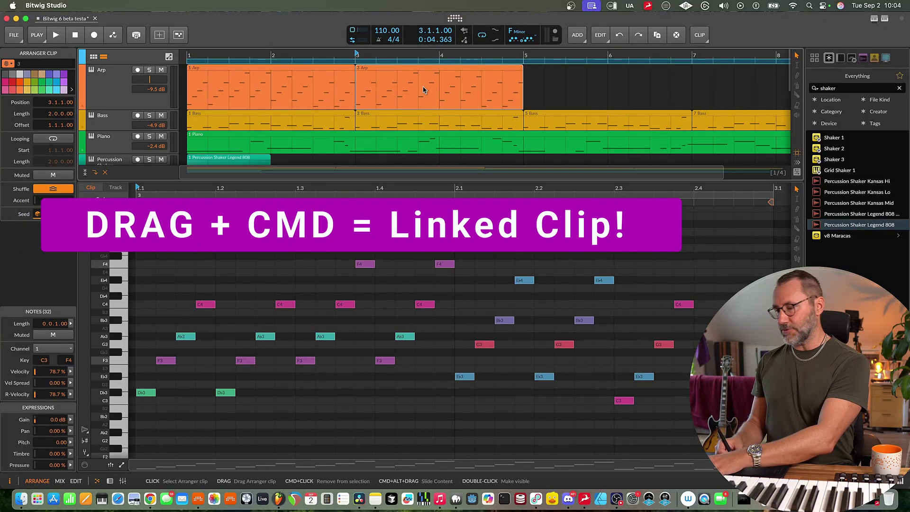
{"action": "key", "text": "BackSpace"}
{"action": "left_click", "coordinate": [301, 82]}
{"action": "left_click_drag", "start_coordinate": [294, 82], "coordinate": [462, 84]}
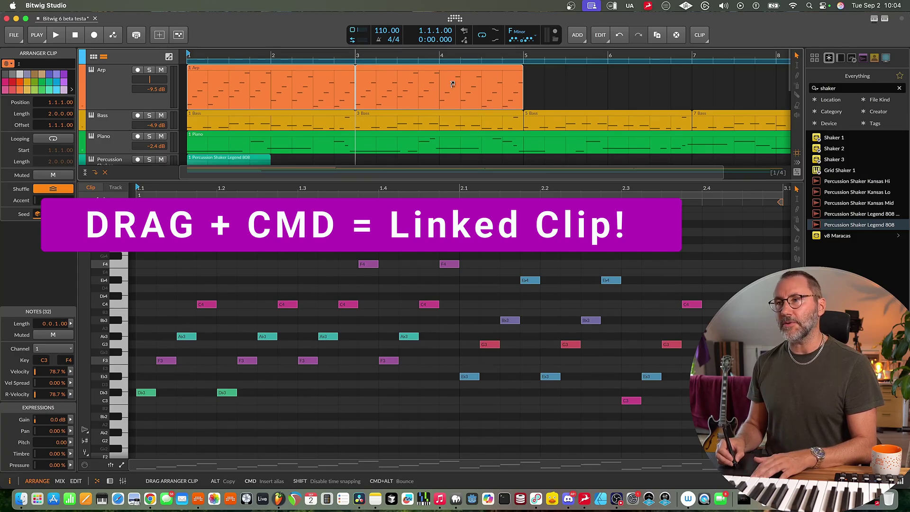
{"action": "mouse_move", "coordinate": [452, 84]}
{"action": "left_mouse_down"}
{"action": "mouse_move", "coordinate": [433, 84]}
{"action": "mouse_move", "coordinate": [456, 81]}
{"action": "left_mouse_up"}
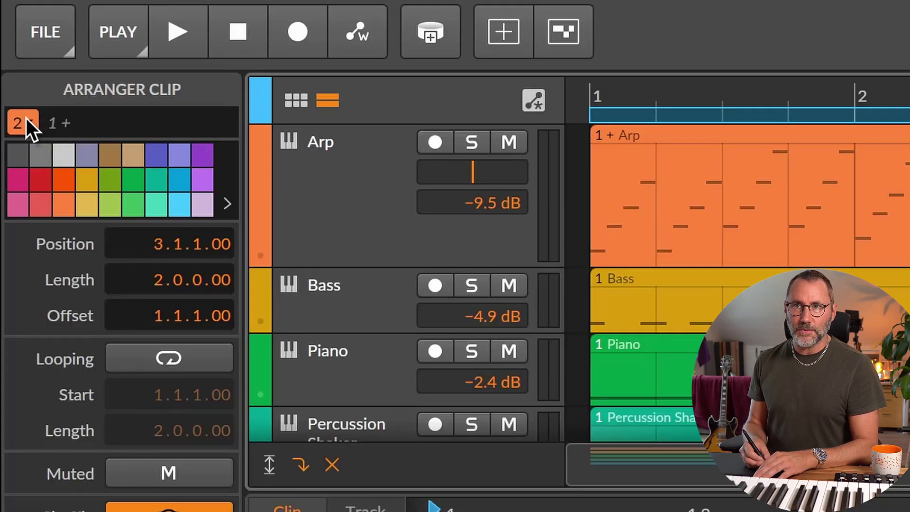
Apply Make Unique to the linked Arp clip at bar 3 and undo it.
{"action": "left_click", "coordinate": [29, 119]}
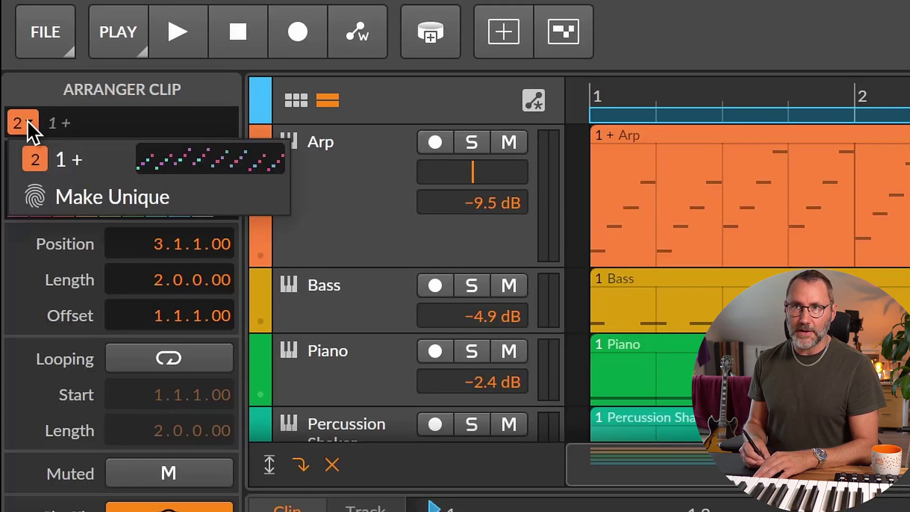
{"action": "left_click", "coordinate": [48, 196]}
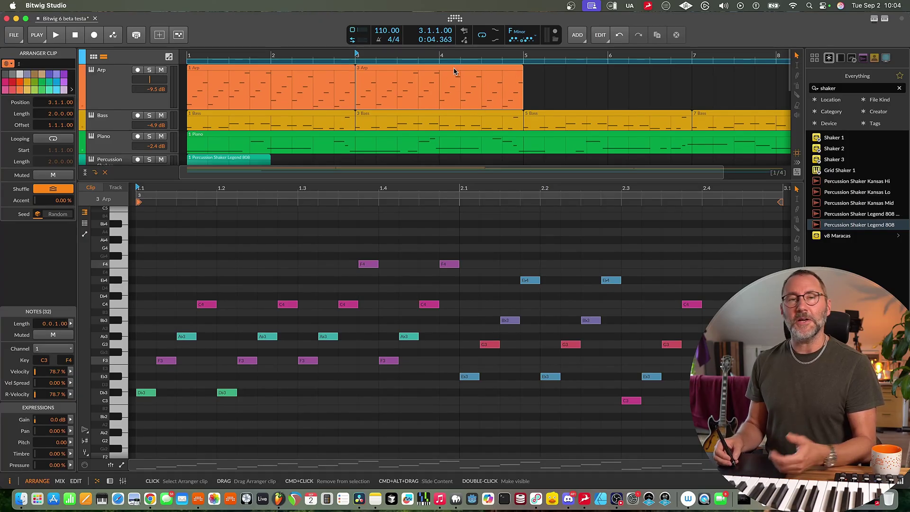
{"action": "key", "text": "super+z"}
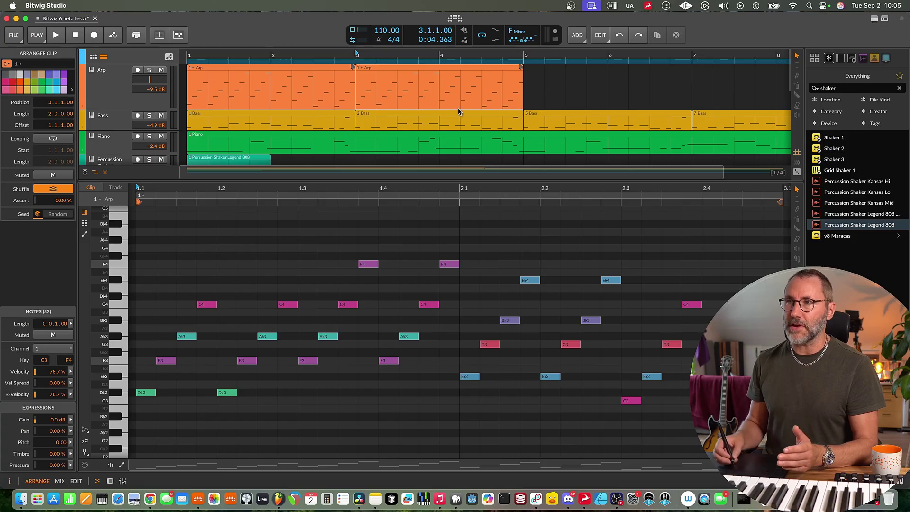
Raise all notes in the first two beats of the linked Arp clip by an octave and play back the result.
{"action": "scroll", "coordinate": [295, 268], "scroll_direction": "up", "scroll_amount": 1}
{"action": "left_click_drag", "start_coordinate": [295, 268], "coordinate": [122, 443]}
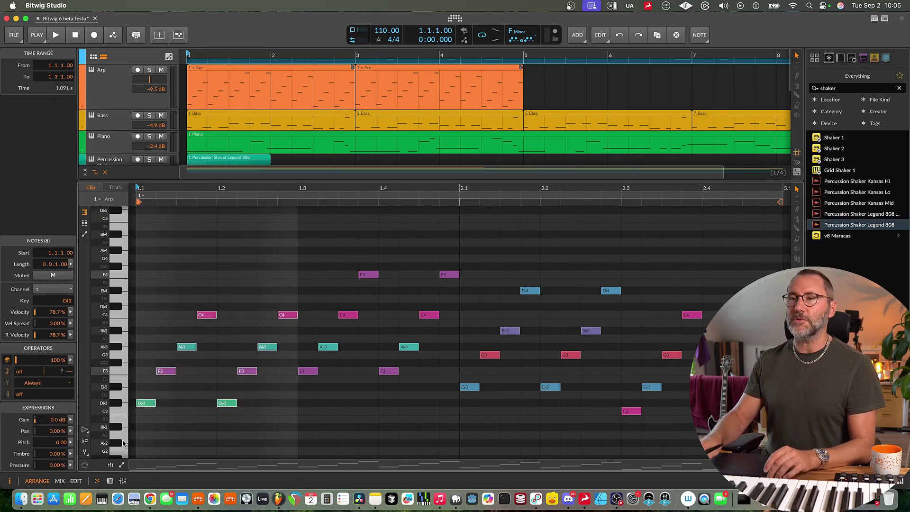
{"action": "key", "text": "shift+Up"}
{"action": "key", "text": "space"}
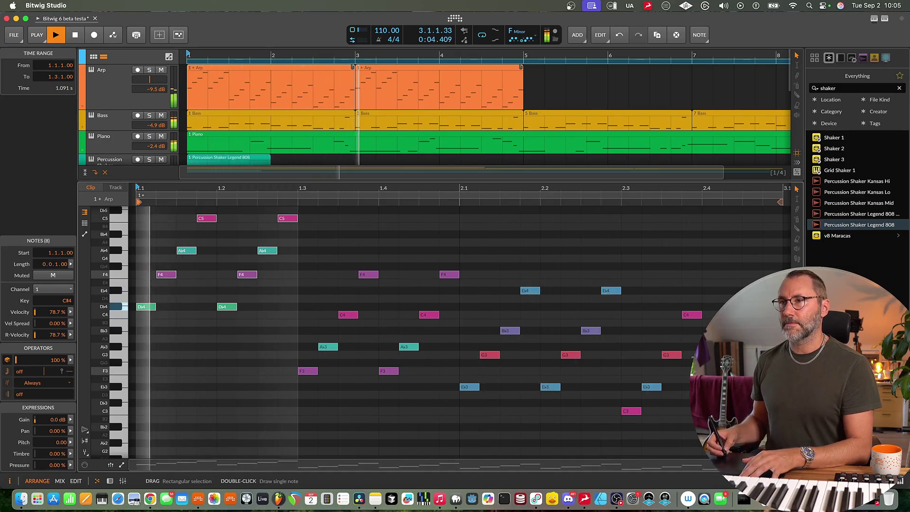
{"action": "key", "text": "space"}
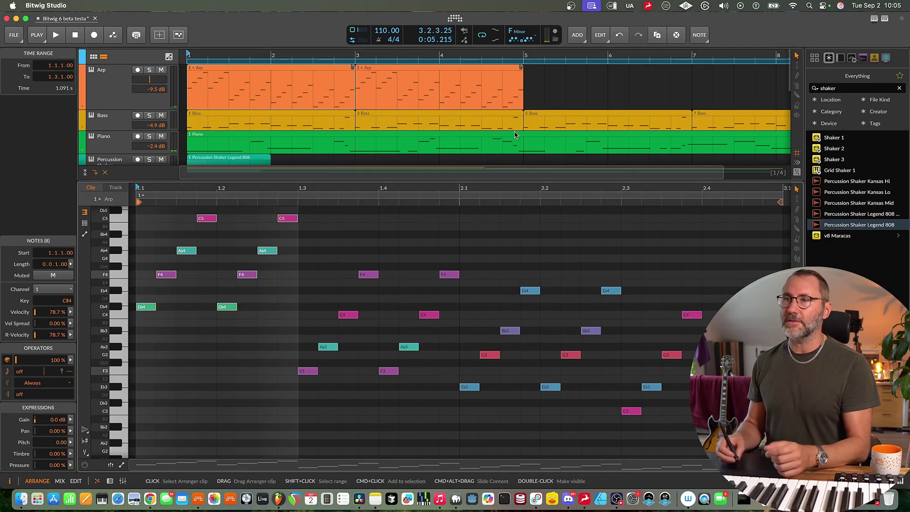
Duplicate the linked Arp clip so that aliases also start at bars 5 and 7.
{"action": "scroll", "coordinate": [515, 134], "scroll_direction": "down", "scroll_amount": 3}
{"action": "left_click", "coordinate": [330, 93]}
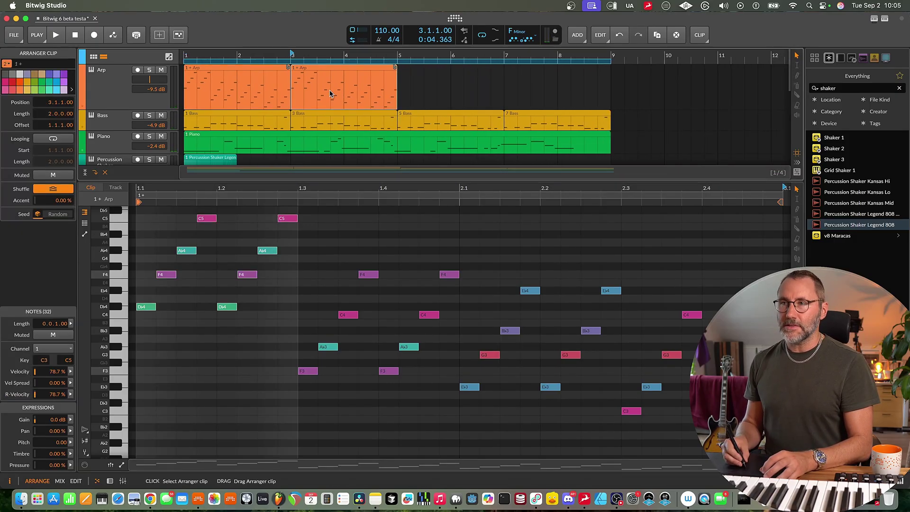
{"action": "left_click_drag", "start_coordinate": [336, 93], "coordinate": [550, 87]}
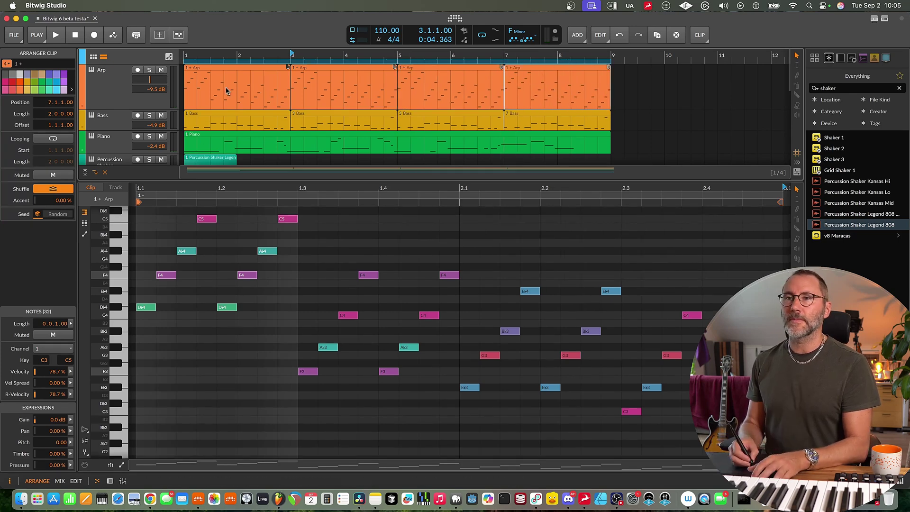
Raise the Arp notes from 1.3 to 1.4.2 by two octaves and those from 2.1.4 to 2.3.1 by one octave, and start playback.
{"action": "left_click_drag", "start_coordinate": [379, 248], "coordinate": [296, 377]}
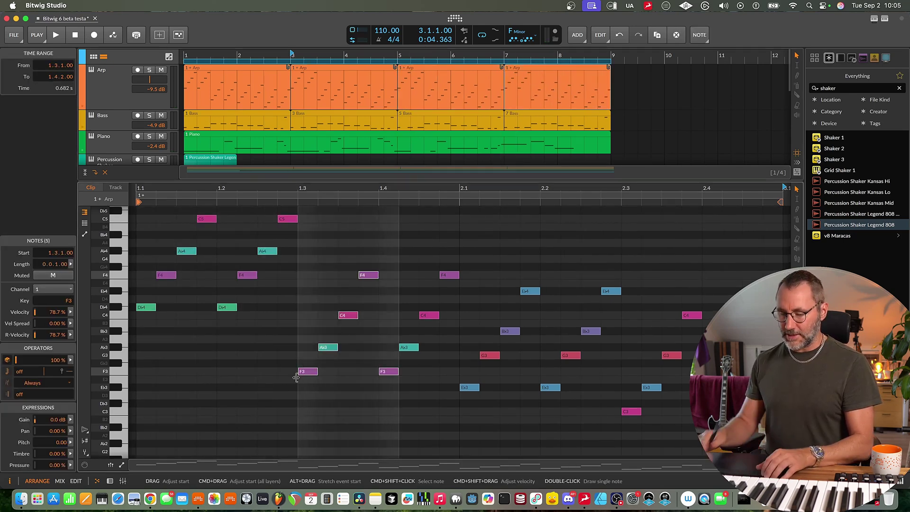
{"action": "key", "text": "shift+Up"}
{"action": "key", "text": "shift+Up"}
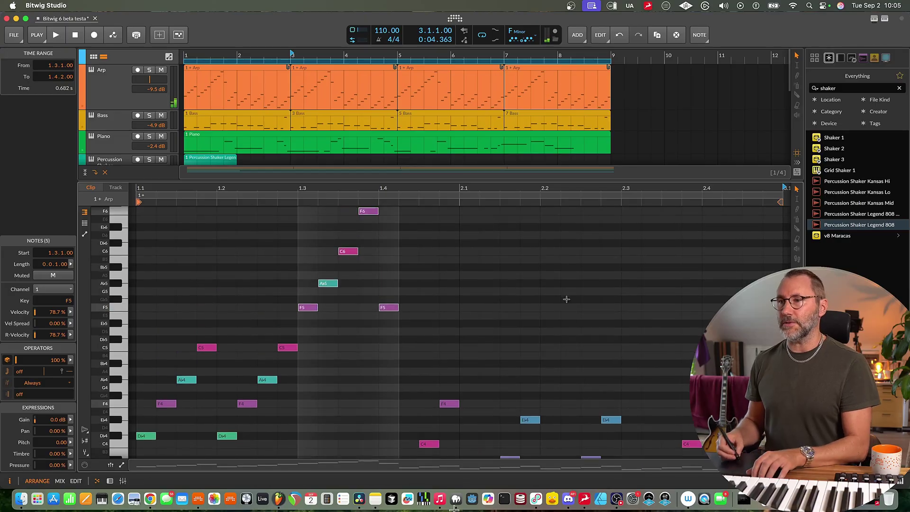
{"action": "scroll", "coordinate": [646, 325], "scroll_direction": "down", "scroll_amount": 5}
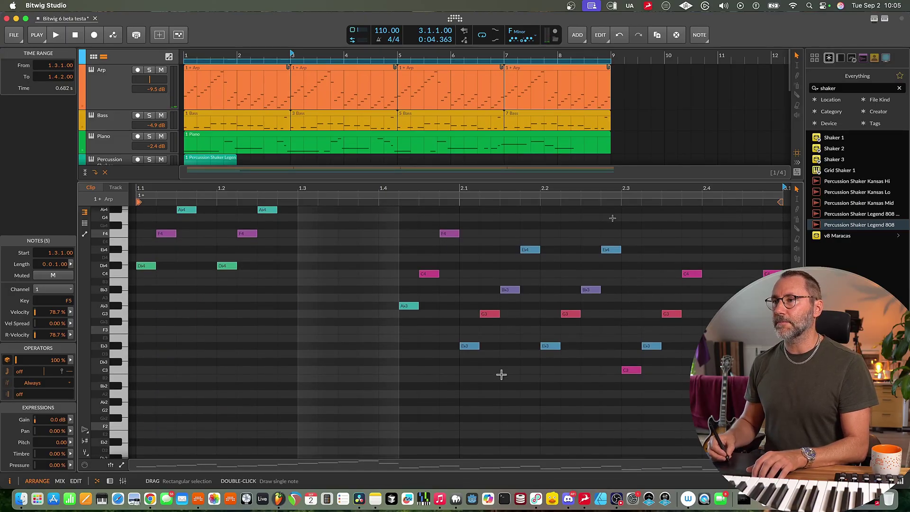
{"action": "left_click_drag", "start_coordinate": [612, 220], "coordinate": [530, 375]}
{"action": "key", "text": "shift+Up"}
{"action": "key", "text": "space"}
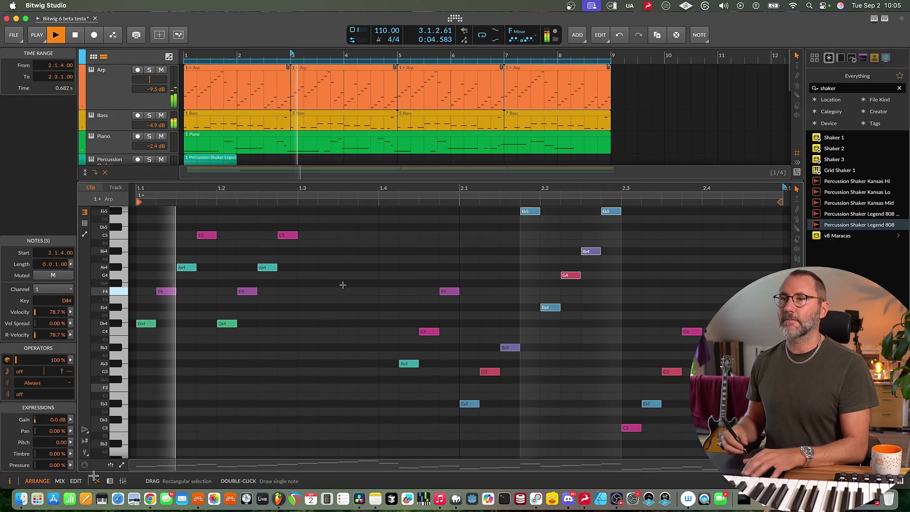
Show the Arp track's devices and adjust the Polymer filter cutoff during playback.
{"action": "key", "text": "d"}
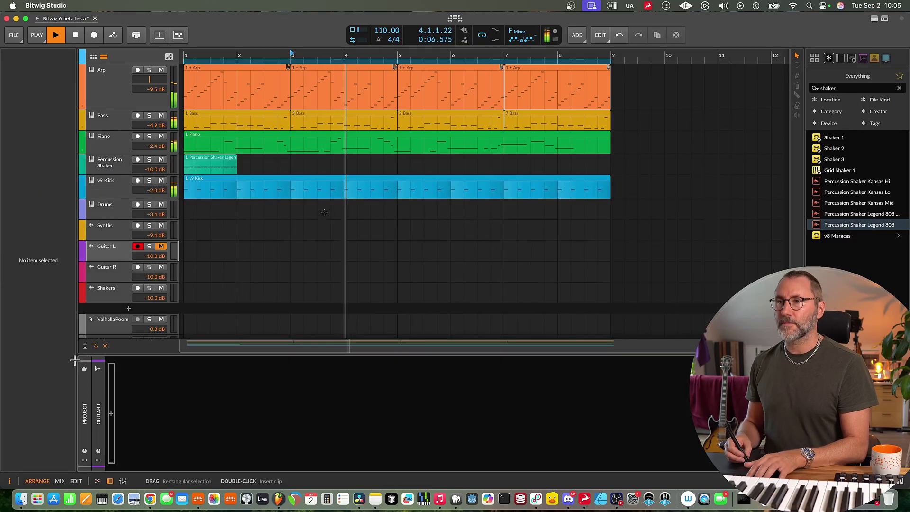
{"action": "left_click", "coordinate": [114, 88]}
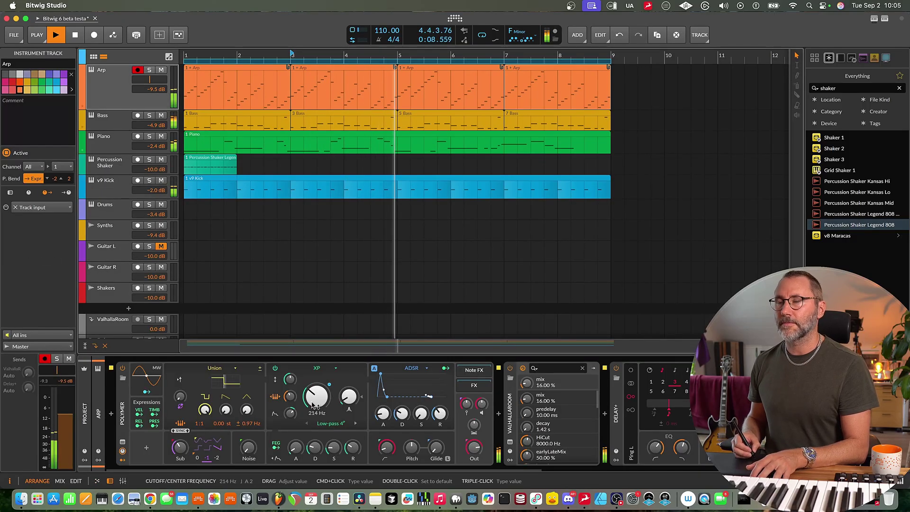
{"action": "mouse_move", "coordinate": [313, 406]}
{"action": "left_mouse_down"}
{"action": "mouse_move", "coordinate": [308, 378]}
{"action": "mouse_move", "coordinate": [308, 408]}
{"action": "left_mouse_up"}
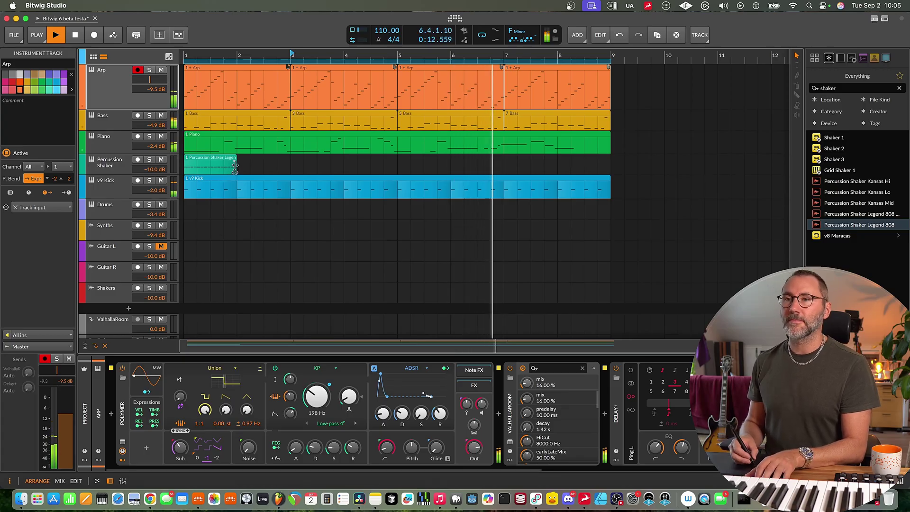
Extend the looped Percussion Shaker clip to a length of eight bars and stop playback.
{"action": "left_click_drag", "start_coordinate": [235, 167], "coordinate": [610, 167]}
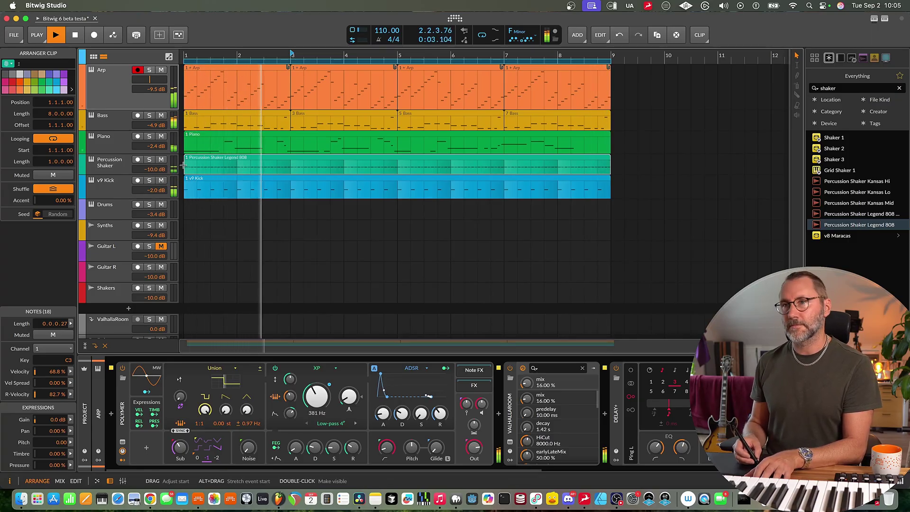
{"action": "key", "text": "space"}
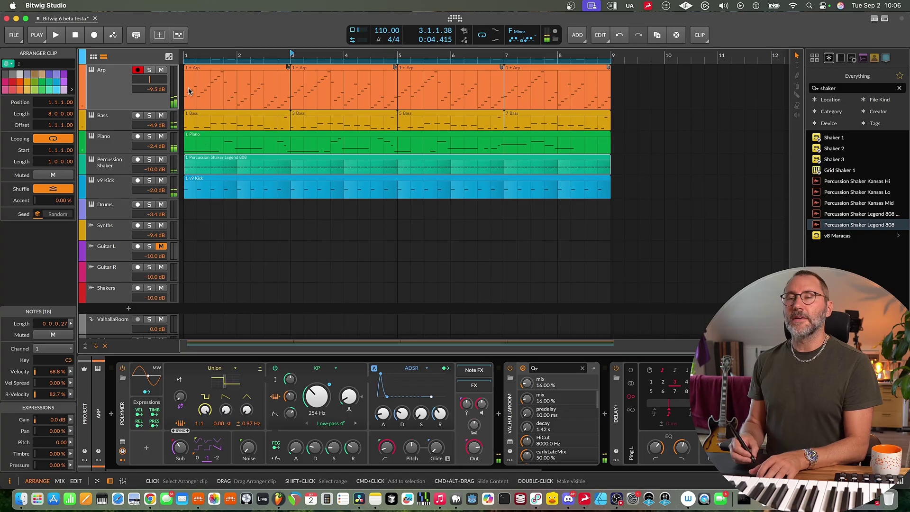
Show the Arp track's filter cutoff automation lane and raise the Polymer cutoff knob to 698 Hz.
{"action": "left_click", "coordinate": [120, 82]}
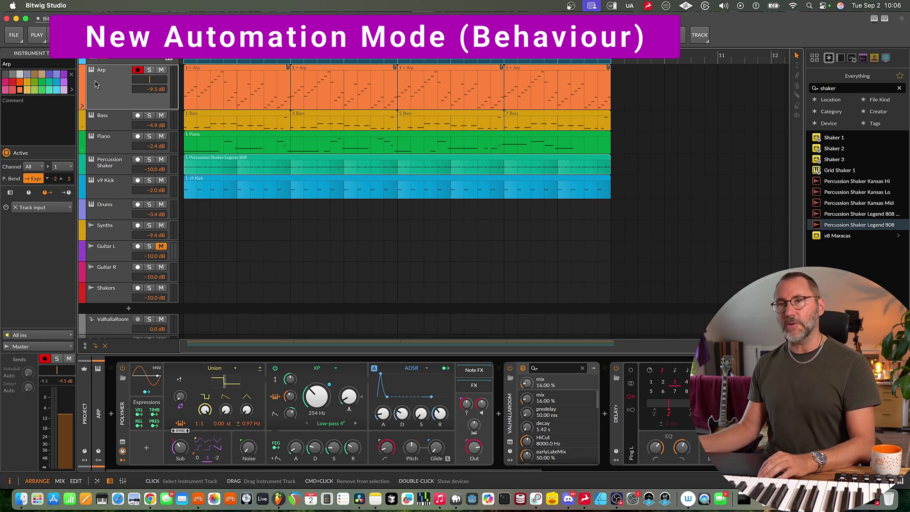
{"action": "key", "text": "a"}
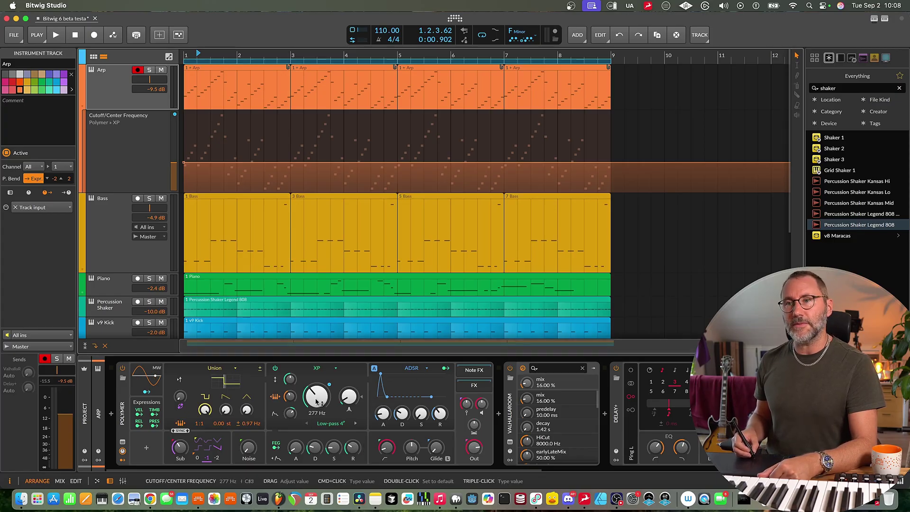
{"action": "mouse_move", "coordinate": [317, 402]}
{"action": "left_mouse_down"}
{"action": "mouse_move", "coordinate": [316, 369]}
{"action": "mouse_move", "coordinate": [317, 387]}
{"action": "left_mouse_up"}
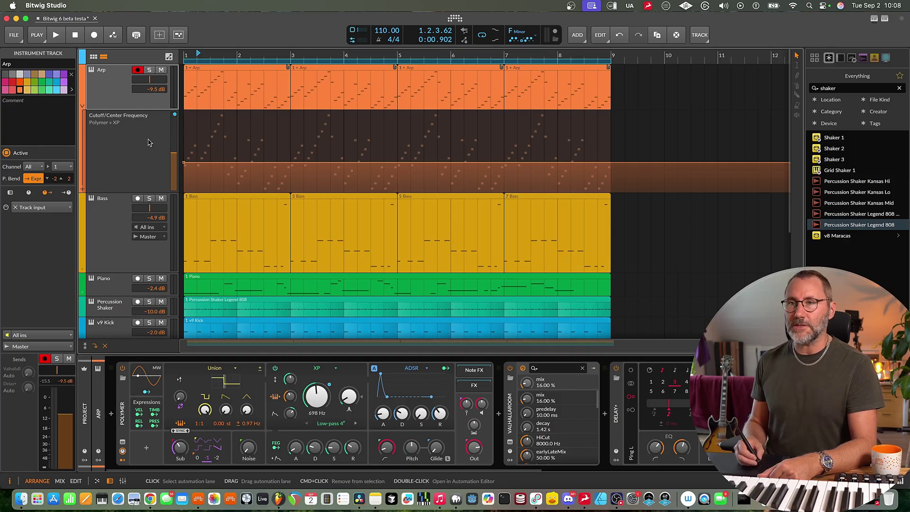
Add cutoff automation points in bars 1 and 2, shaping a curved rise and fall followed by a flat hold and a step.
{"action": "left_click", "coordinate": [216, 172]}
{"action": "left_click_drag", "start_coordinate": [216, 171], "coordinate": [324, 255]}
{"action": "left_click_drag", "start_coordinate": [257, 154], "coordinate": [259, 245]}
{"action": "left_click_drag", "start_coordinate": [231, 155], "coordinate": [218, 223]}
{"action": "left_click_drag", "start_coordinate": [211, 175], "coordinate": [248, 237]}
{"action": "left_click_drag", "start_coordinate": [178, 231], "coordinate": [173, 168]}
{"action": "left_click_drag", "start_coordinate": [218, 224], "coordinate": [234, 203]}
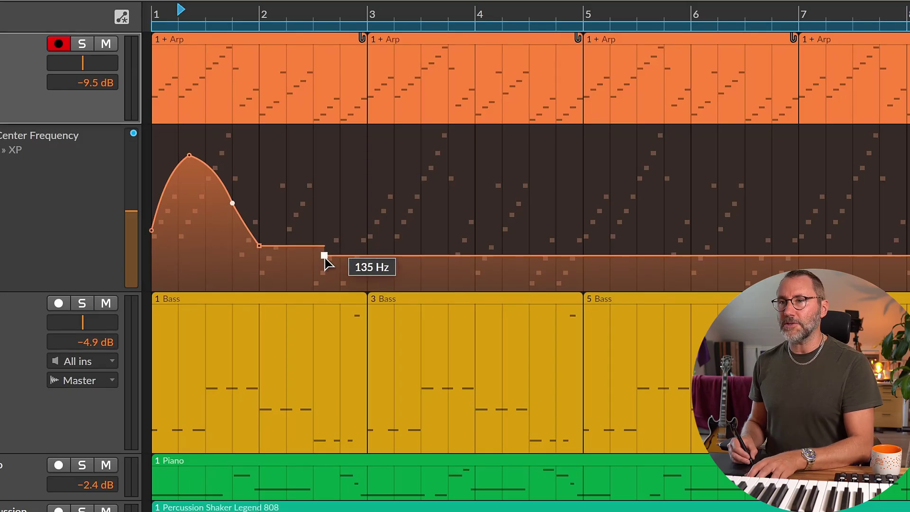
Move the step point within bar 2 and raise the bar 2 point, adding another point between them during playback.
{"action": "mouse_move", "coordinate": [324, 255]}
{"action": "left_mouse_down"}
{"action": "mouse_move", "coordinate": [286, 240]}
{"action": "mouse_move", "coordinate": [340, 257]}
{"action": "left_mouse_up"}
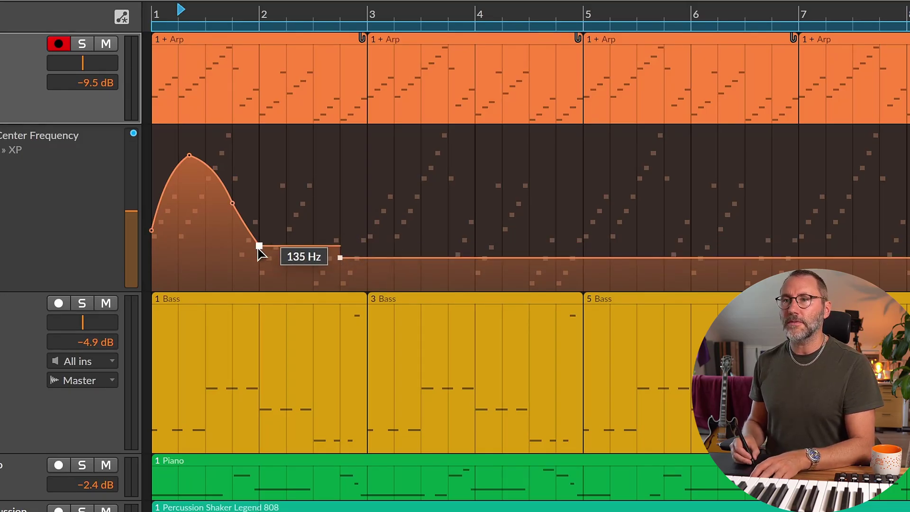
{"action": "mouse_move", "coordinate": [259, 246]}
{"action": "left_mouse_down"}
{"action": "mouse_move", "coordinate": [259, 205]}
{"action": "mouse_move", "coordinate": [259, 232]}
{"action": "left_mouse_up"}
{"action": "key", "text": "space"}
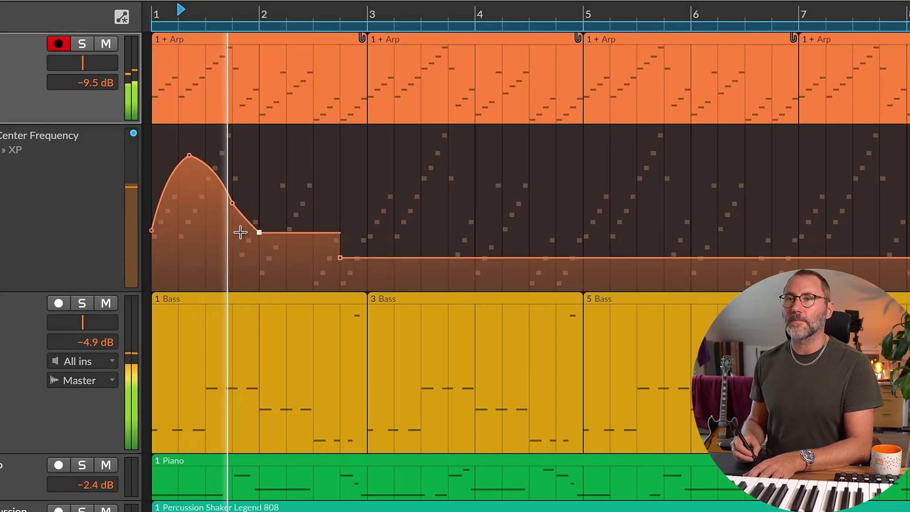
{"action": "left_click_drag", "start_coordinate": [313, 232], "coordinate": [309, 251]}
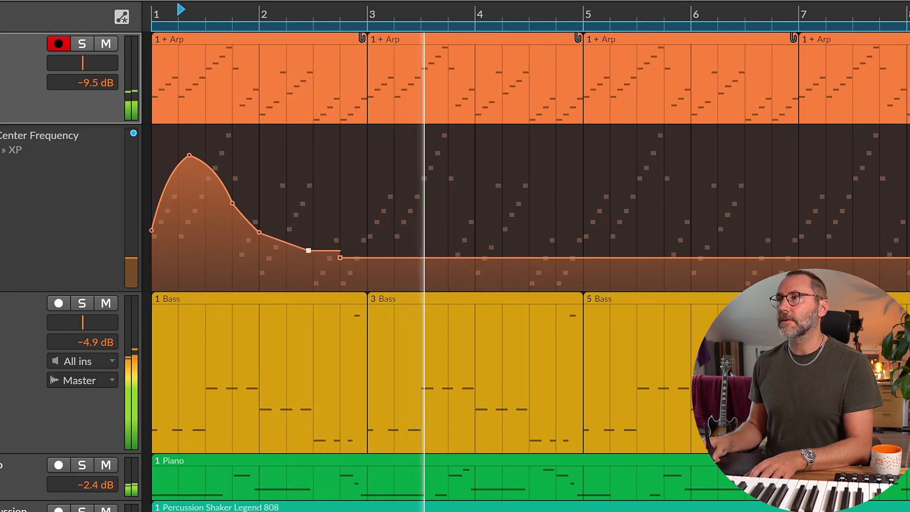
{"action": "key", "text": "space"}
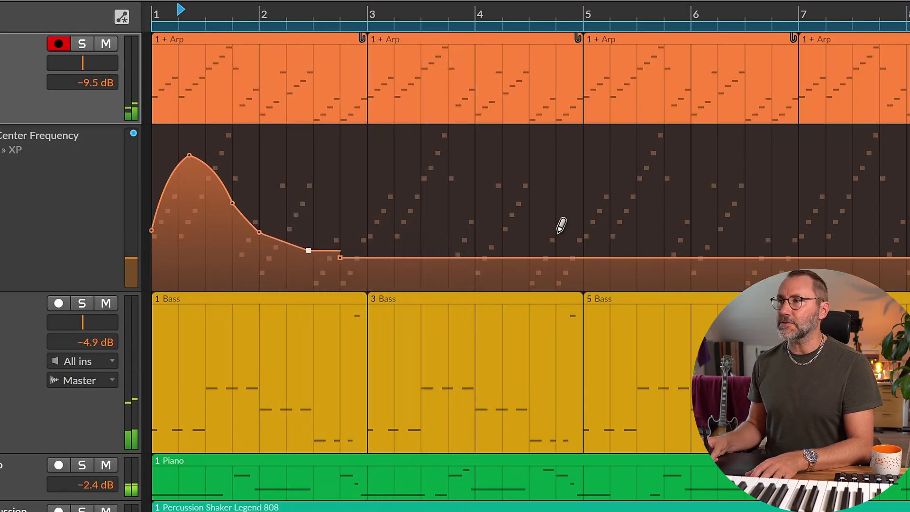
Draw a freehand cutoff automation curve with two humps across bars 1 and 2 with the Pencil tool.
{"action": "mouse_move", "coordinate": [362, 247]}
{"action": "left_mouse_down"}
{"action": "mouse_move", "coordinate": [339, 236]}
{"action": "mouse_move", "coordinate": [296, 179]}
{"action": "mouse_move", "coordinate": [248, 254]}
{"action": "mouse_move", "coordinate": [224, 199]}
{"action": "mouse_move", "coordinate": [190, 175]}
{"action": "mouse_move", "coordinate": [151, 232]}
{"action": "left_mouse_up"}
{"action": "key", "text": "space"}
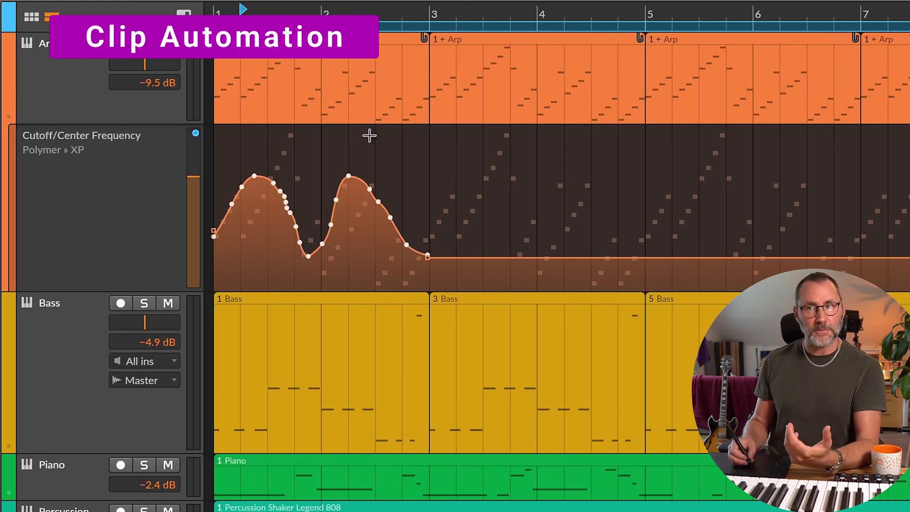
{"action": "left_click", "coordinate": [386, 167]}
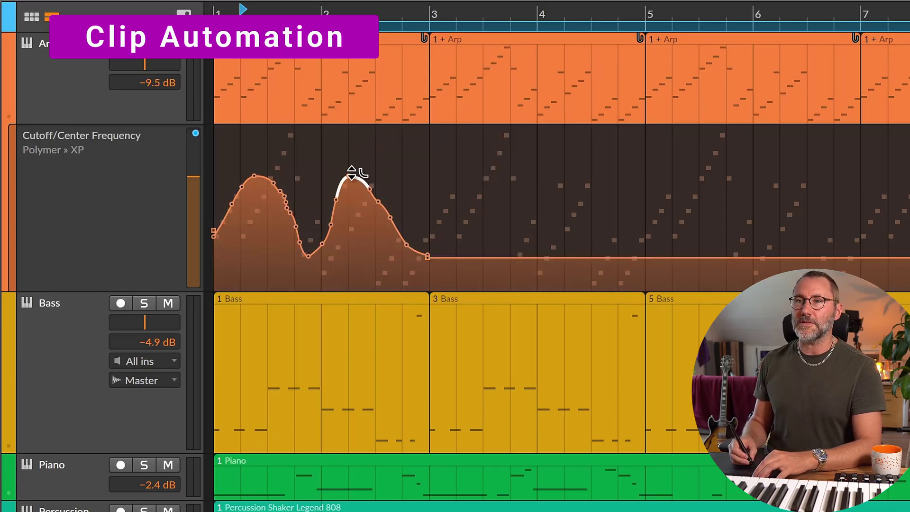
Convert the cutoff automation in bars 1 and 2 into an automation clip, and select it separately from the Arp note clip.
{"action": "left_click", "coordinate": [321, 146]}
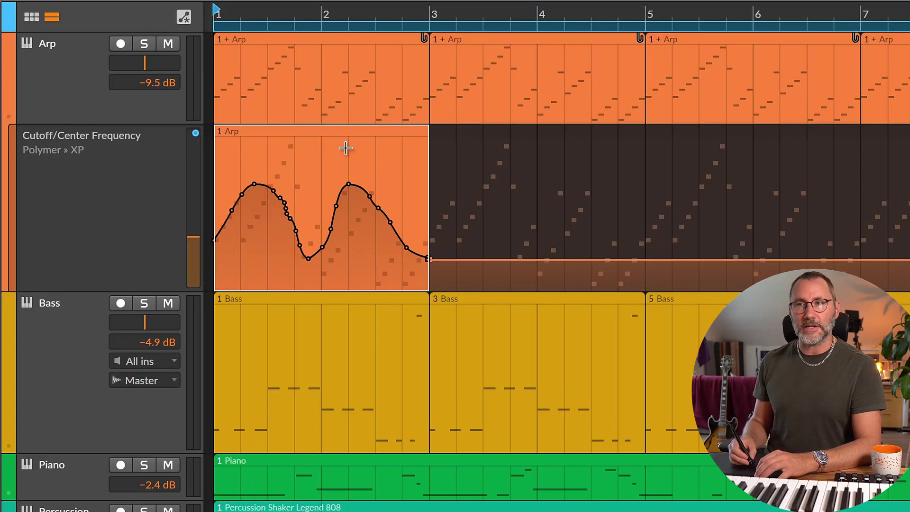
{"action": "left_click", "coordinate": [326, 35]}
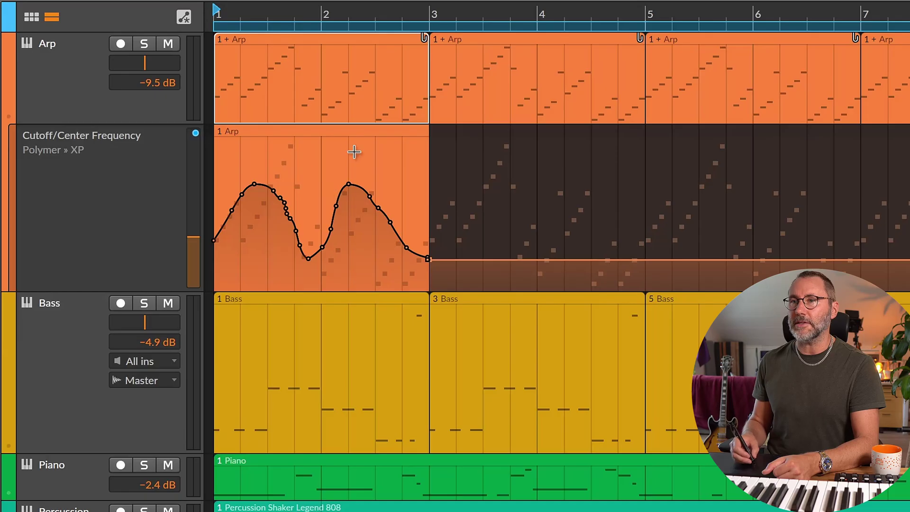
{"action": "left_click", "coordinate": [336, 132]}
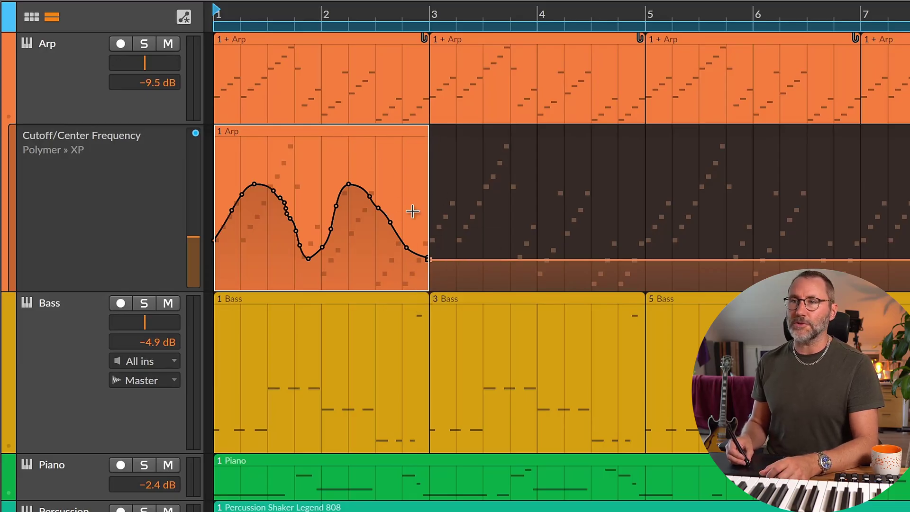
Loop the automation clip across the following bars while adding a sharp drop at its first peak, and shorten it back to two bars.
{"action": "left_click_drag", "start_coordinate": [426, 281], "coordinate": [905, 284]}
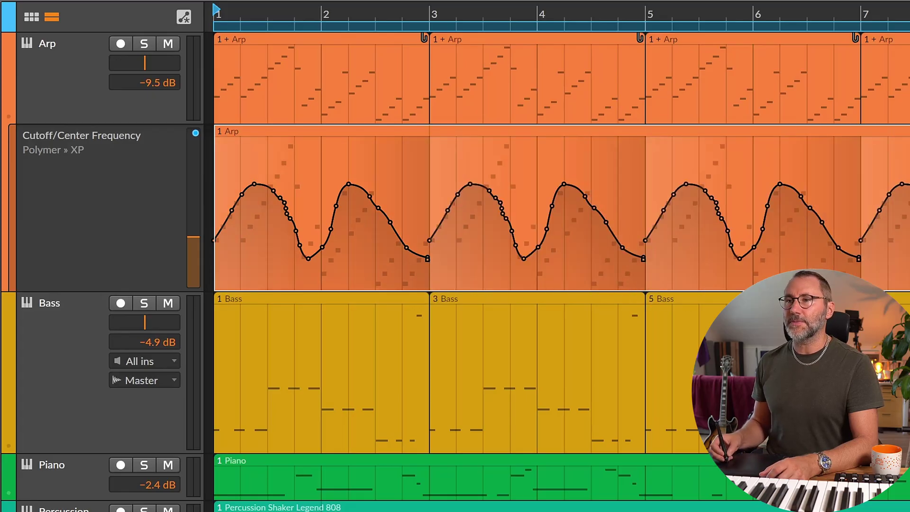
{"action": "left_click_drag", "start_coordinate": [273, 191], "coordinate": [254, 252]}
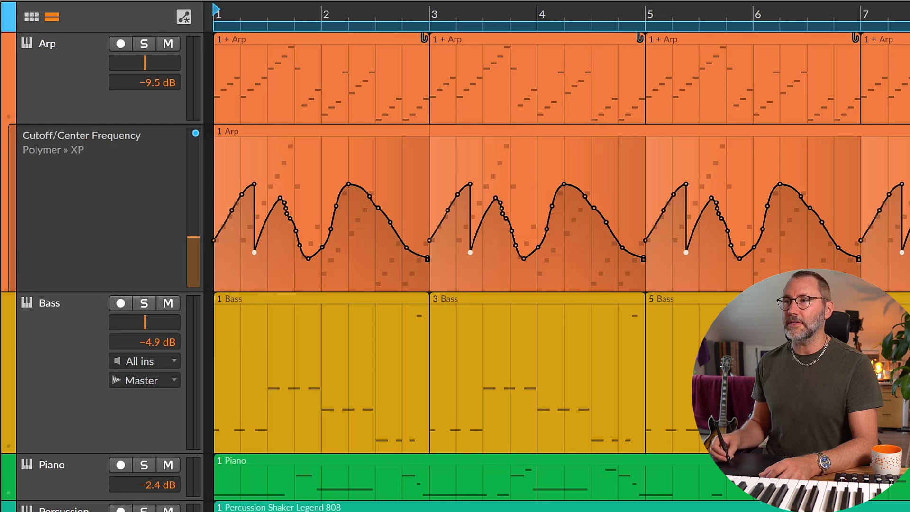
{"action": "left_click_drag", "start_coordinate": [881, 264], "coordinate": [425, 270]}
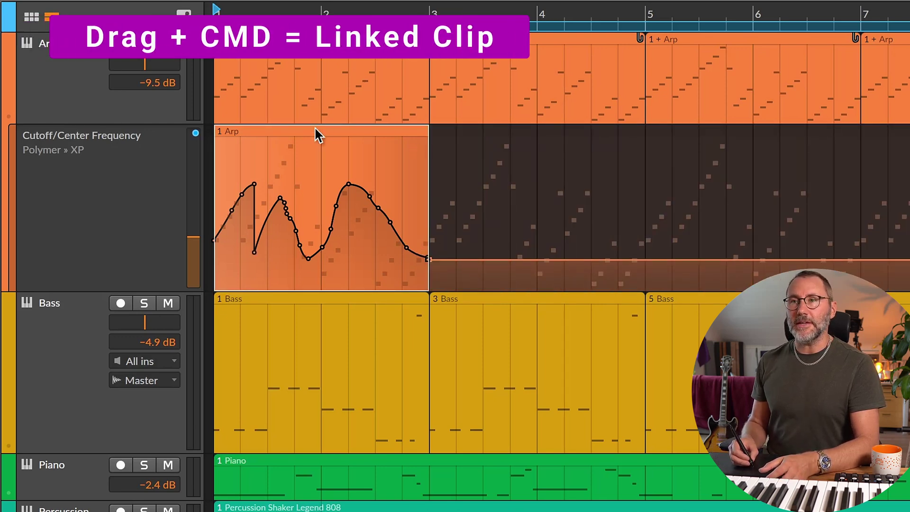
Duplicate the cutoff automation clip to bar 5 as a linked clip.
{"action": "left_click_drag", "start_coordinate": [310, 132], "coordinate": [740, 182]}
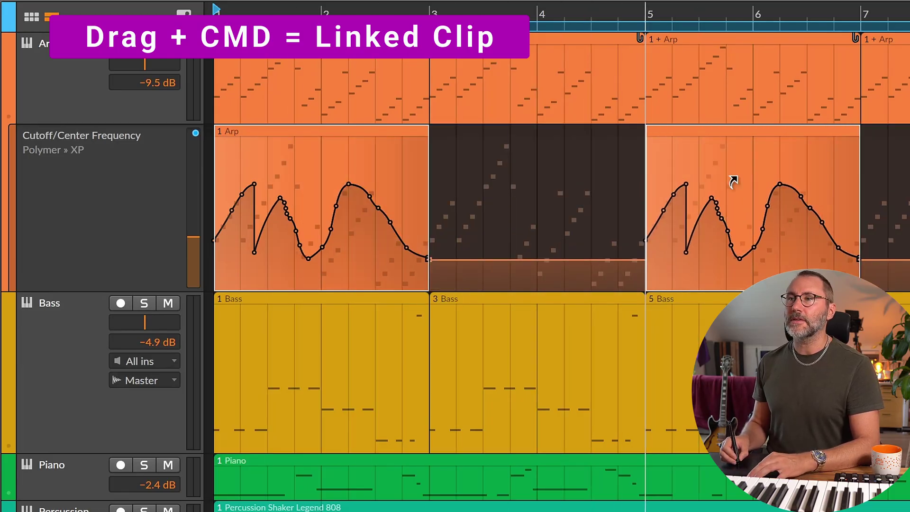
{"action": "left_click_drag", "start_coordinate": [733, 181], "coordinate": [754, 191]}
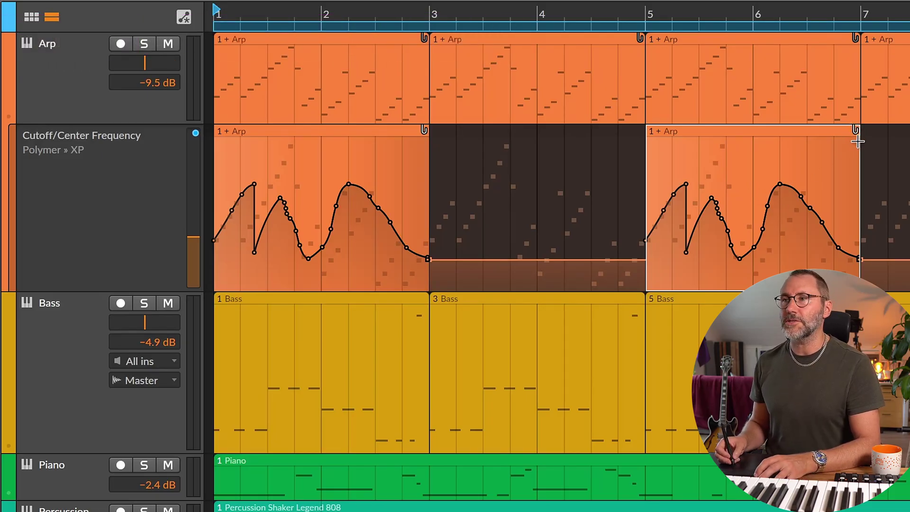
Reshape the first bar of the linked automation clip into two falling curves and start playback.
{"action": "mouse_move", "coordinate": [231, 210]}
{"action": "left_mouse_down"}
{"action": "mouse_move", "coordinate": [244, 195]}
{"action": "mouse_move", "coordinate": [239, 178]}
{"action": "mouse_move", "coordinate": [213, 169]}
{"action": "mouse_move", "coordinate": [239, 210]}
{"action": "mouse_move", "coordinate": [237, 227]}
{"action": "left_mouse_up"}
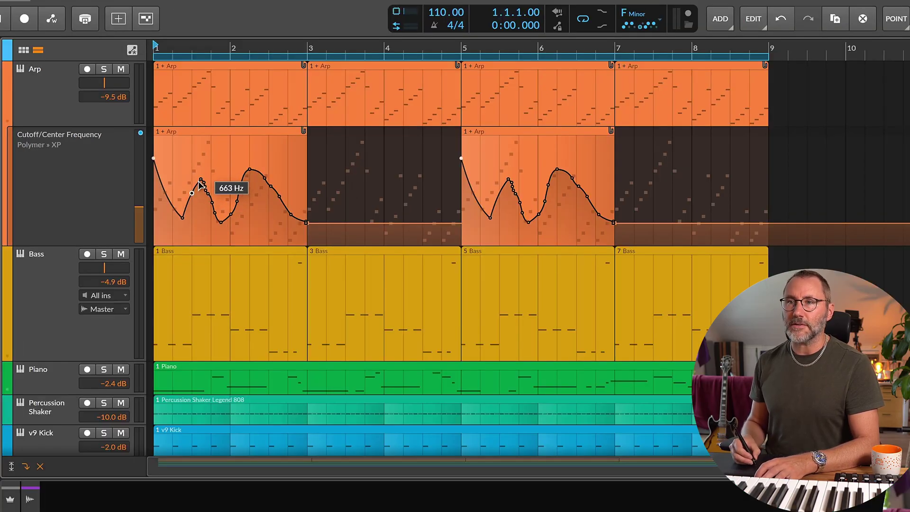
{"action": "left_click_drag", "start_coordinate": [280, 198], "coordinate": [268, 179]}
{"action": "left_click_drag", "start_coordinate": [191, 166], "coordinate": [230, 223]}
{"action": "left_click_drag", "start_coordinate": [206, 192], "coordinate": [206, 203]}
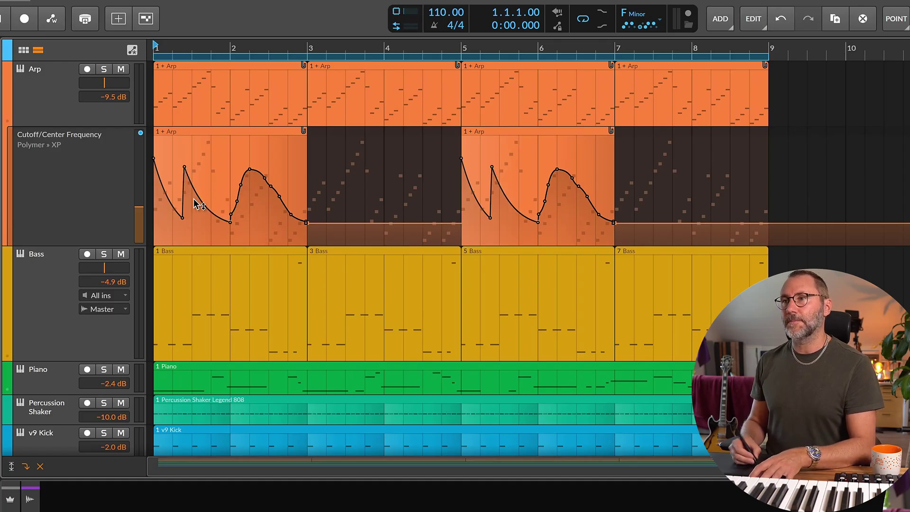
{"action": "key", "text": "space"}
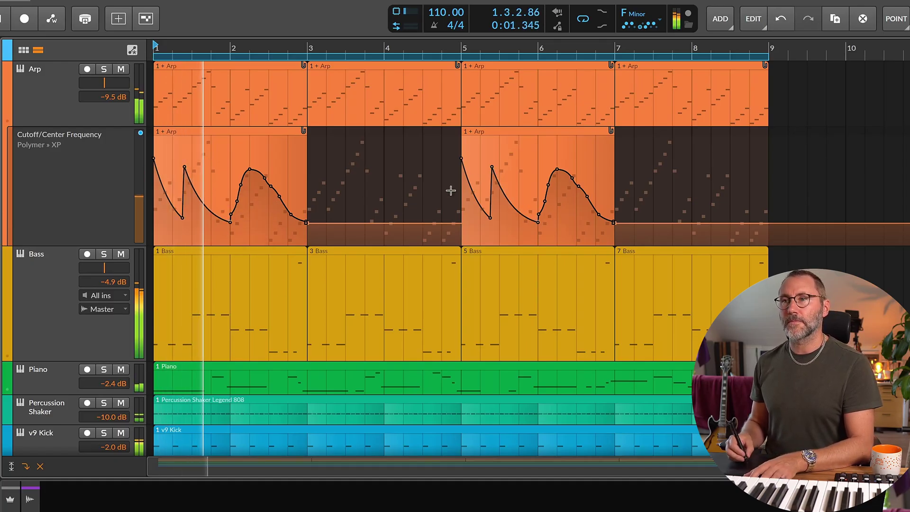
Duplicate the linked cutoff automation clip to bar 3 and move the second peak of its first bar to the second beat.
{"action": "left_click_drag", "start_coordinate": [530, 137], "coordinate": [376, 138]}
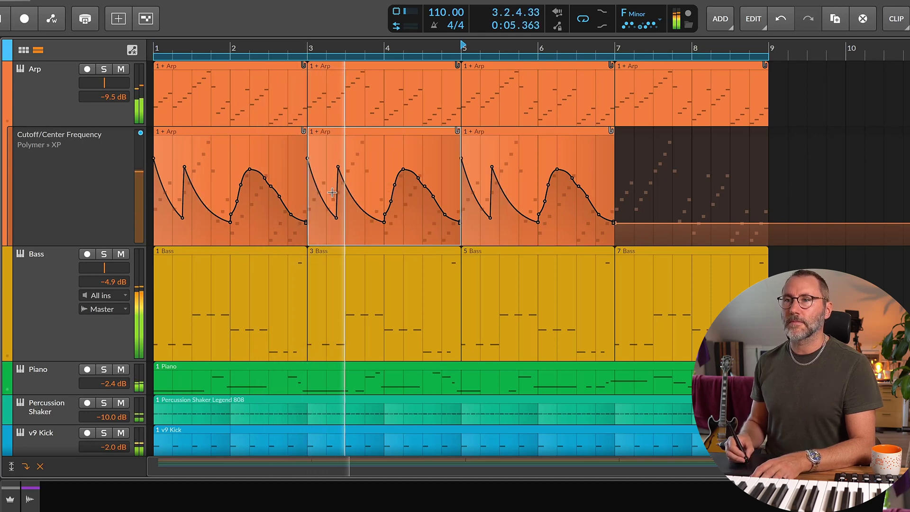
{"action": "mouse_move", "coordinate": [337, 168]}
{"action": "left_click_drag", "start_coordinate": [337, 168], "coordinate": [326, 167]}
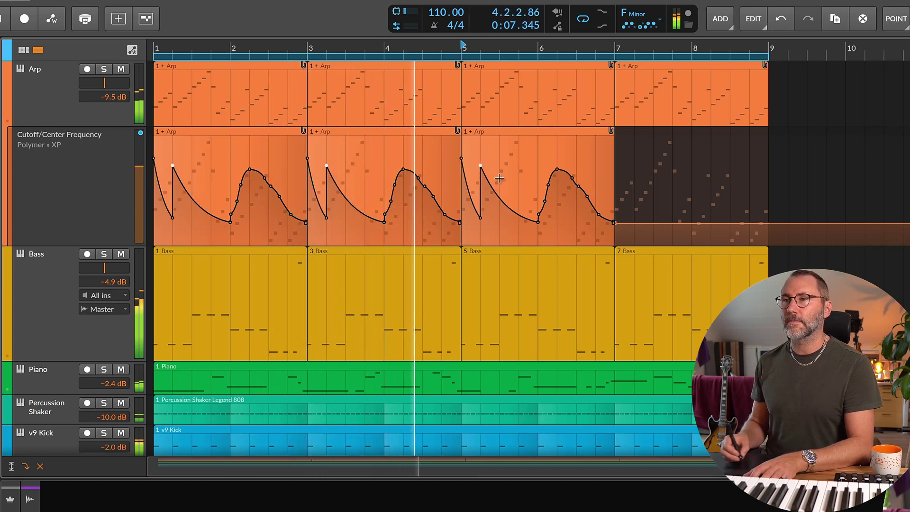
Reshape the second bar of the linked automation clips into a row of sharp peaks with falling curves.
{"action": "left_click_drag", "start_coordinate": [403, 169], "coordinate": [403, 220]}
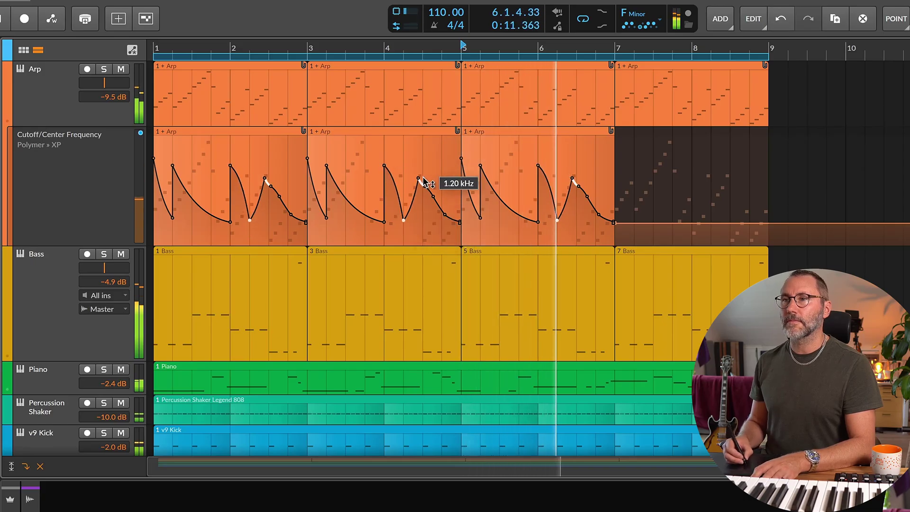
{"action": "mouse_move", "coordinate": [417, 178]}
{"action": "left_mouse_down"}
{"action": "mouse_move", "coordinate": [403, 161]}
{"action": "mouse_move", "coordinate": [422, 223]}
{"action": "mouse_move", "coordinate": [423, 167]}
{"action": "left_mouse_up"}
{"action": "left_click_drag", "start_coordinate": [444, 214], "coordinate": [442, 205]}
{"action": "left_click", "coordinate": [578, 142]}
Duplicate the cutoff automation clip to bar 7 as a linked clip and play the arrangement.
{"action": "left_click", "coordinate": [524, 135]}
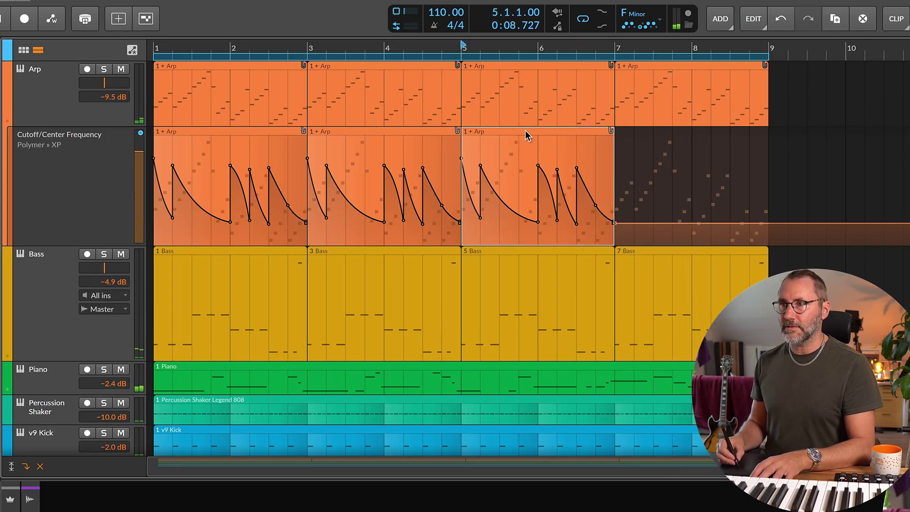
{"action": "left_click_drag", "start_coordinate": [525, 131], "coordinate": [680, 140]}
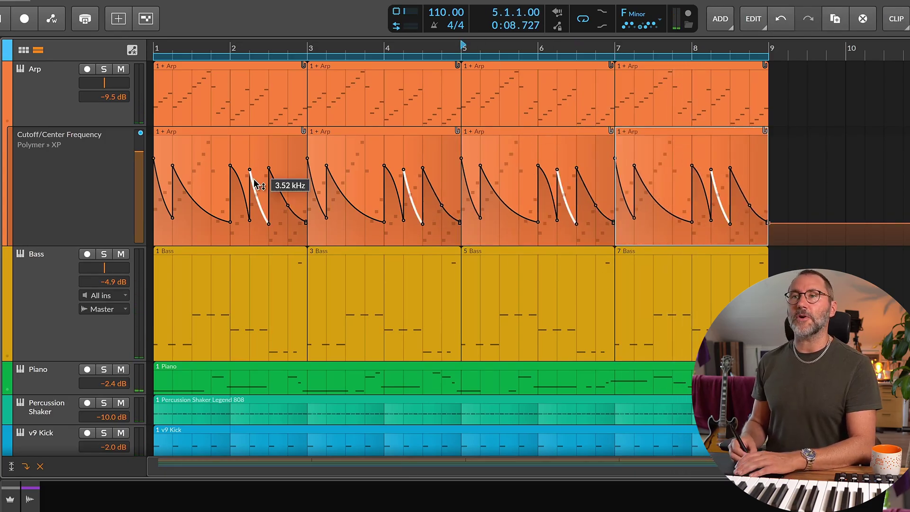
{"action": "key", "text": "space"}
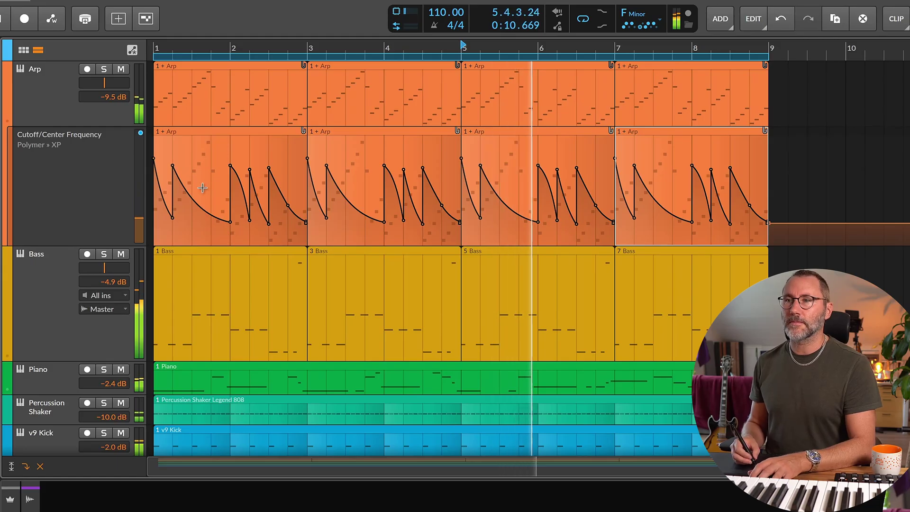
Raise the first peak and lower the other two in the clips' second bar with steeper falling curves, and start playback.
{"action": "left_click", "coordinate": [230, 166]}
{"action": "mouse_move", "coordinate": [232, 170]}
{"action": "left_mouse_down"}
{"action": "mouse_move", "coordinate": [233, 199]}
{"action": "mouse_move", "coordinate": [231, 174]}
{"action": "left_mouse_up"}
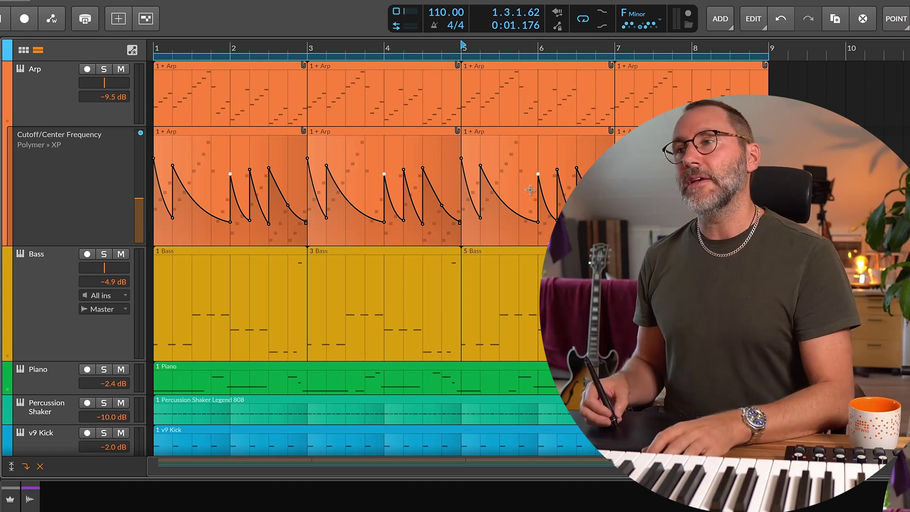
{"action": "left_click_drag", "start_coordinate": [233, 187], "coordinate": [287, 205]}
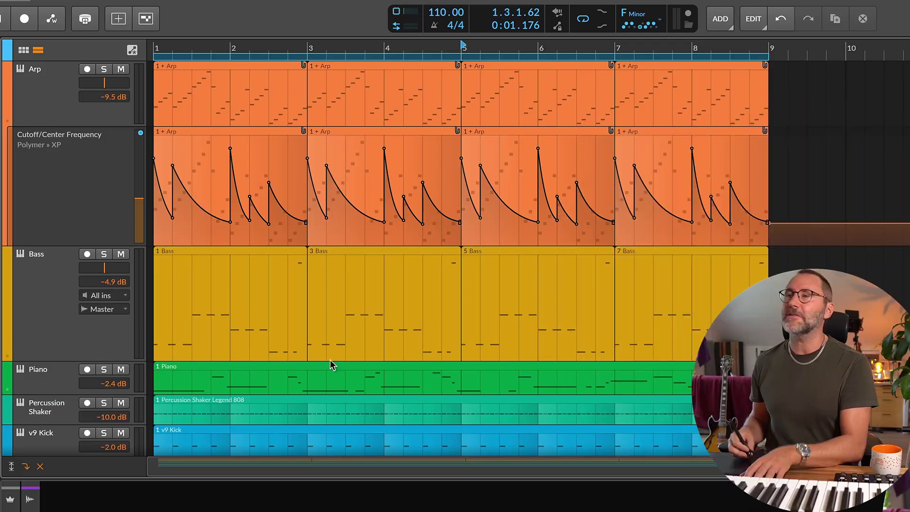
{"action": "key", "text": "space"}
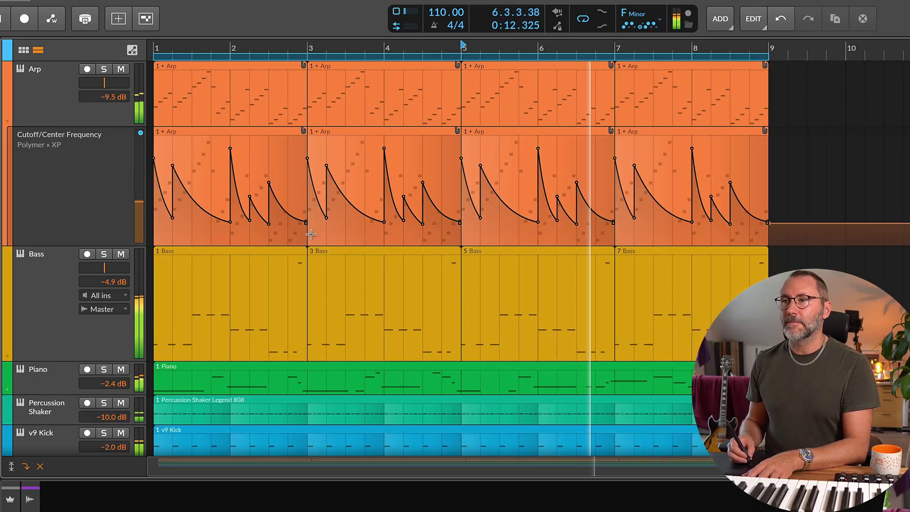
Raise the third and second peaks in the second bar of the linked automation clips during playback, and stop the transport.
{"action": "left_click", "coordinate": [576, 182]}
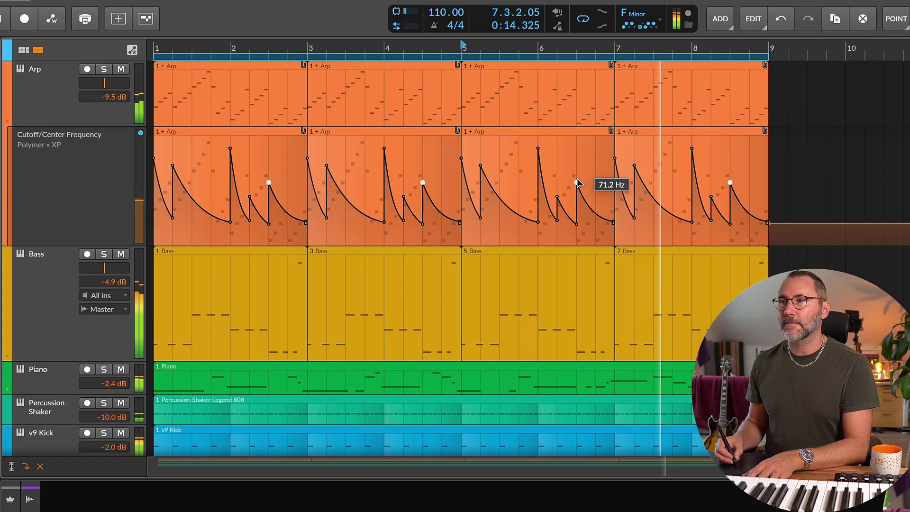
{"action": "left_click_drag", "start_coordinate": [576, 182], "coordinate": [576, 162]}
{"action": "left_click_drag", "start_coordinate": [557, 198], "coordinate": [557, 178]}
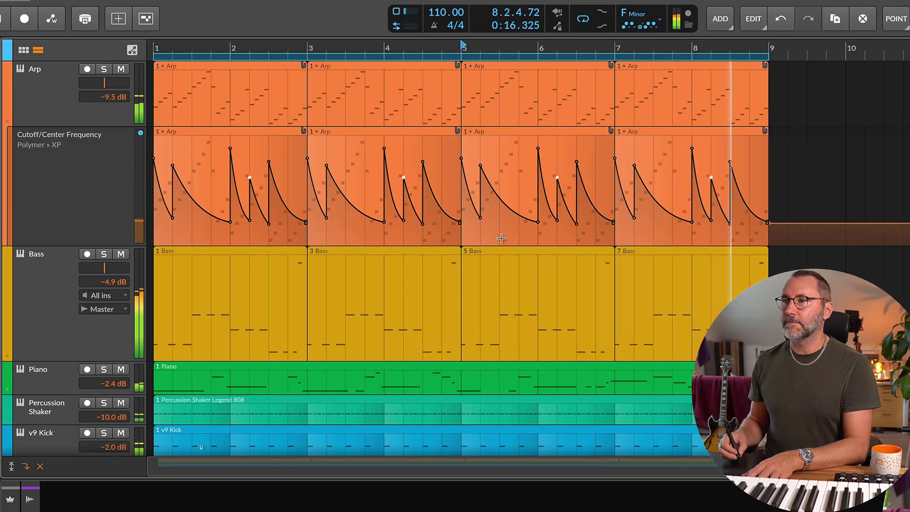
{"action": "key", "text": "space"}
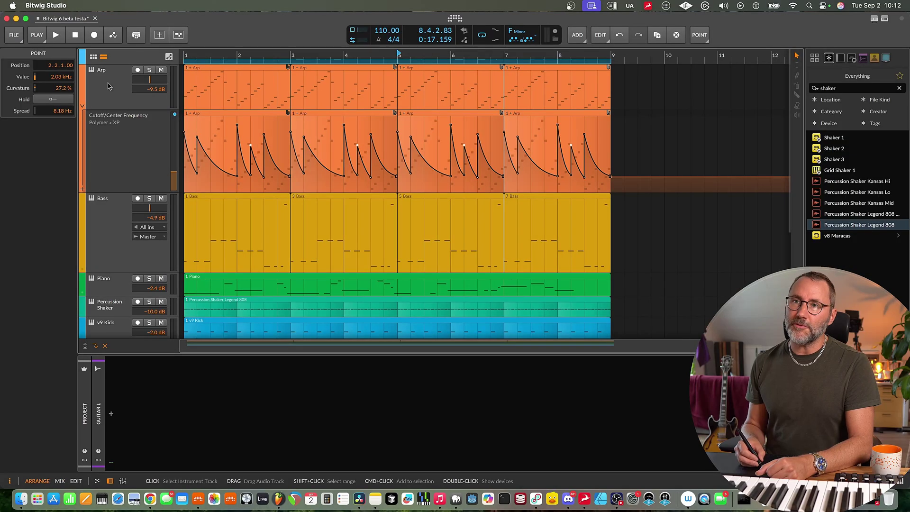
Select the Arp track and show the modulator slots of its ValhallaRoom reverb.
{"action": "left_click", "coordinate": [78, 122]}
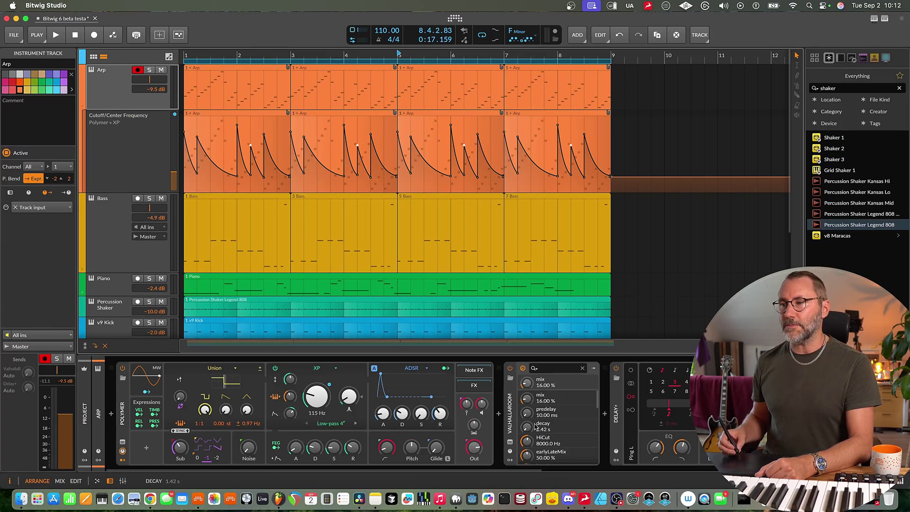
{"action": "left_click", "coordinate": [510, 407]}
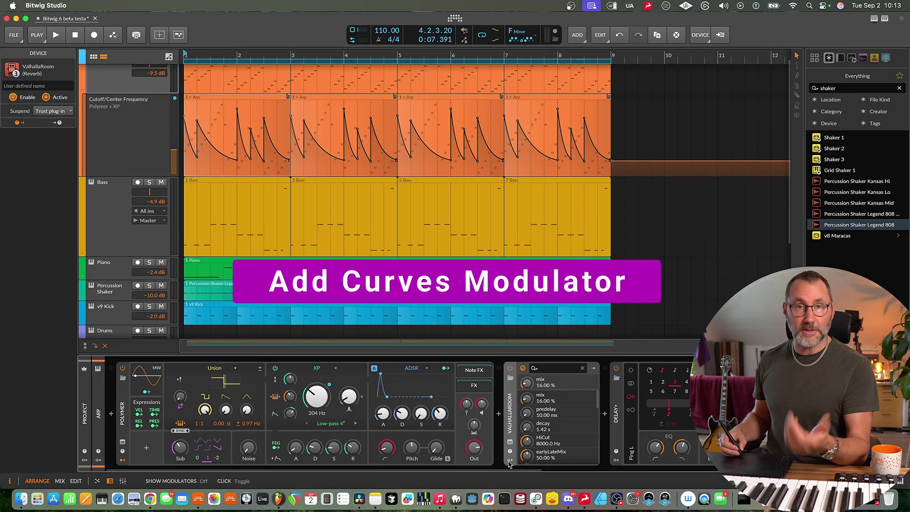
{"action": "left_click", "coordinate": [509, 450]}
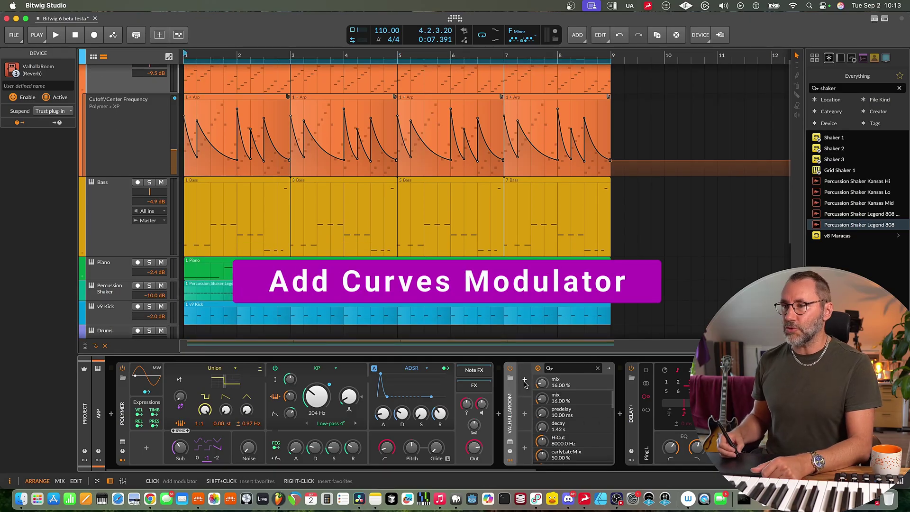
Search the modulators for "curves" and add the Curves modulator to ValhallaRoom.
{"action": "left_click", "coordinate": [525, 381]}
{"action": "type", "text": "curver"}
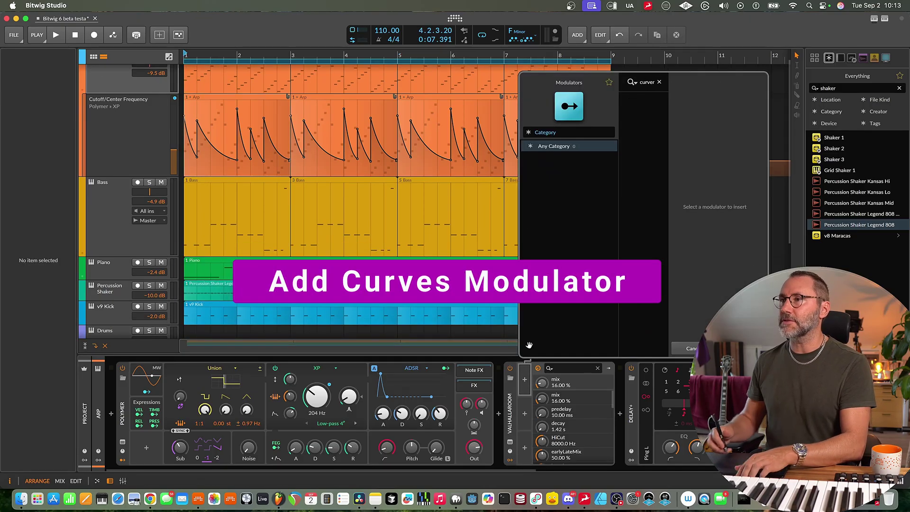
{"action": "key", "text": "BackSpace"}
{"action": "type", "text": "s"}
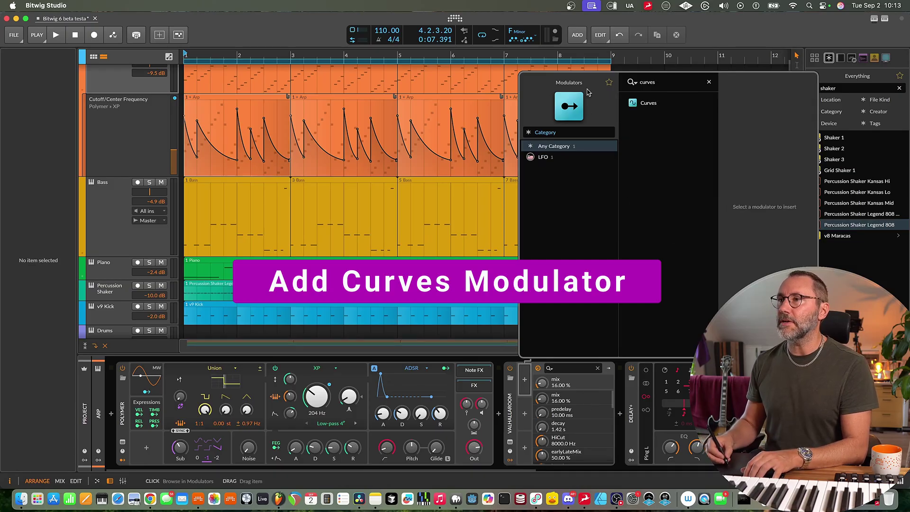
{"action": "left_click_drag", "start_coordinate": [592, 86], "coordinate": [426, 60]}
{"action": "left_click", "coordinate": [485, 78]}
{"action": "left_click", "coordinate": [624, 321]}
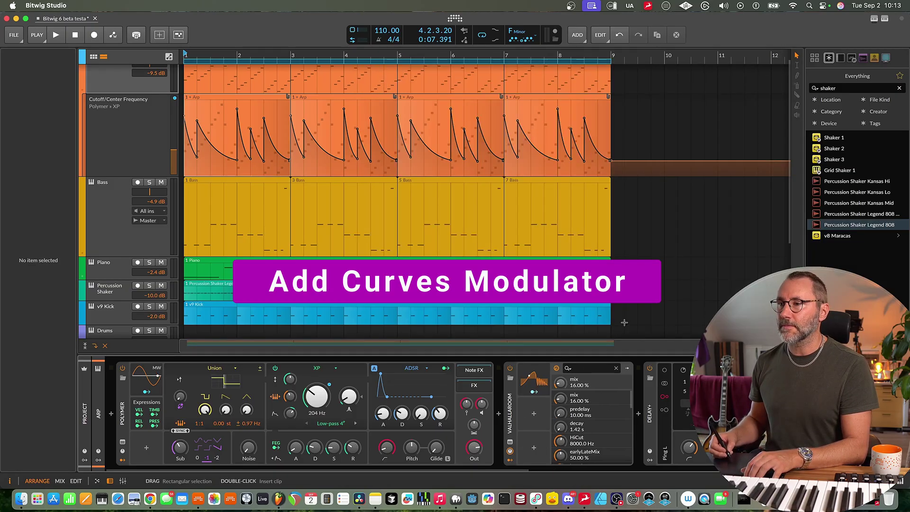
Copy the first cutoff automation clip into the Curves modulator and open its curve editor below the automation lane.
{"action": "left_click", "coordinate": [232, 101]}
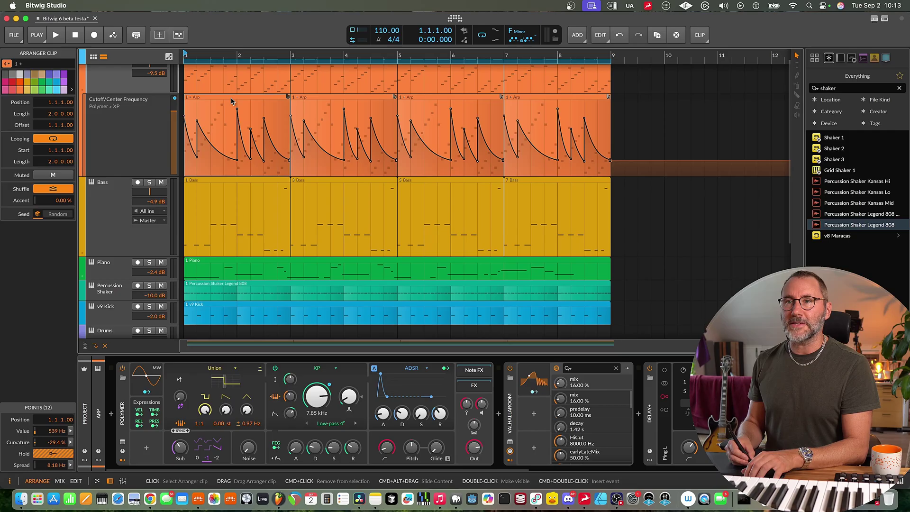
{"action": "left_click_drag", "start_coordinate": [227, 101], "coordinate": [537, 378]}
{"action": "left_click", "coordinate": [531, 387]}
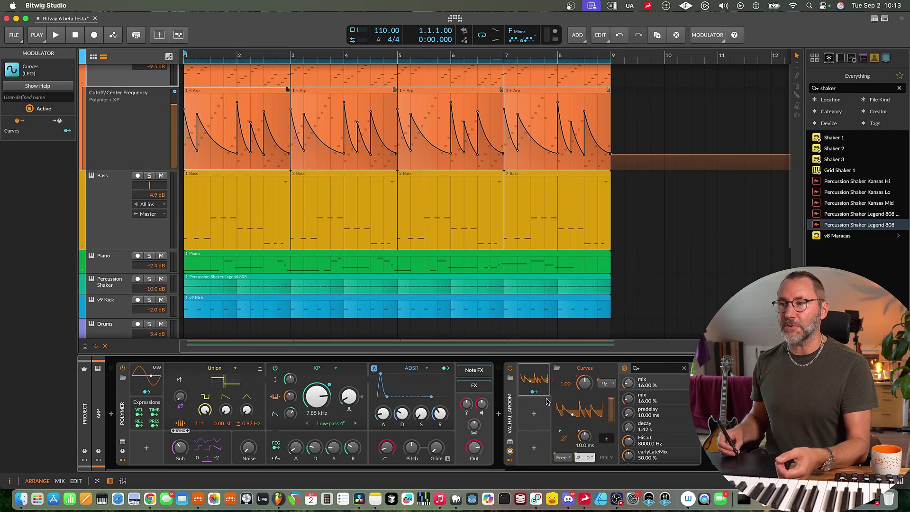
{"action": "left_click", "coordinate": [596, 415]}
{"action": "left_click_drag", "start_coordinate": [589, 235], "coordinate": [269, 180]}
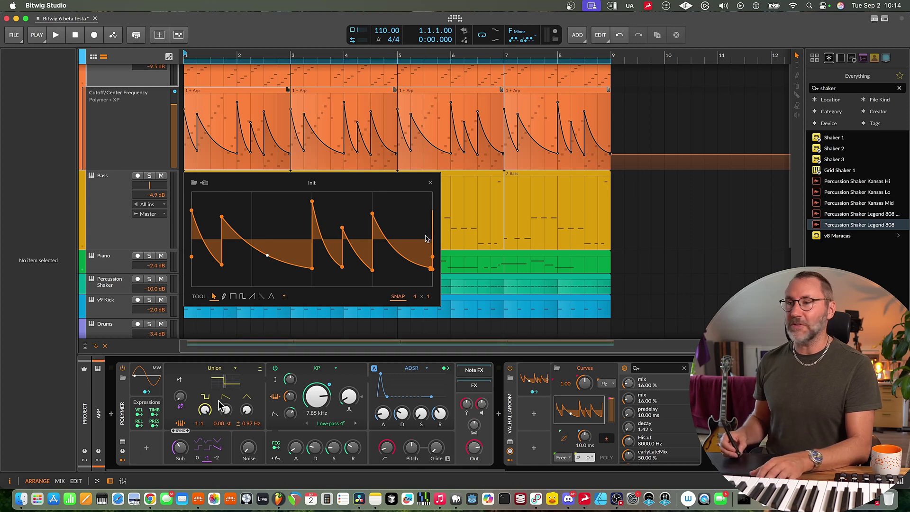
Set the Curves modulator's timebase to Bar and its trigger mode to Sync.
{"action": "left_click", "coordinate": [608, 387]}
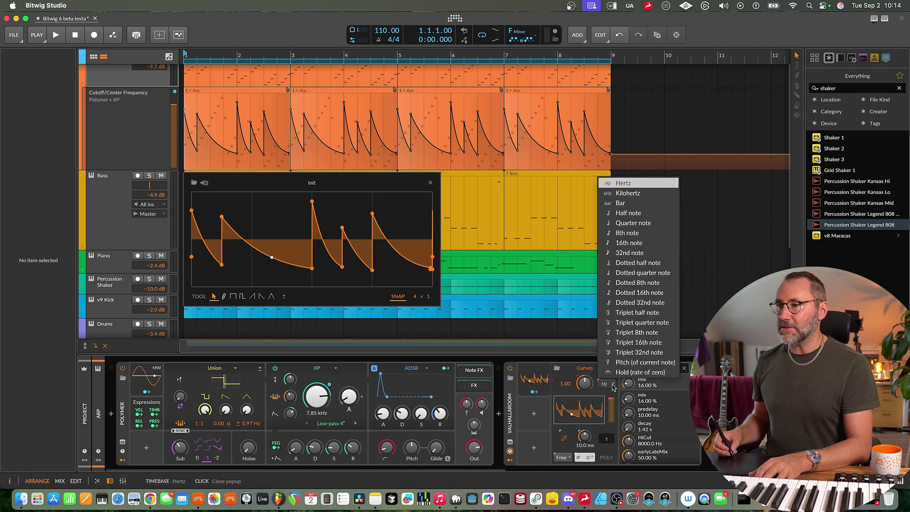
{"action": "left_click", "coordinate": [621, 203]}
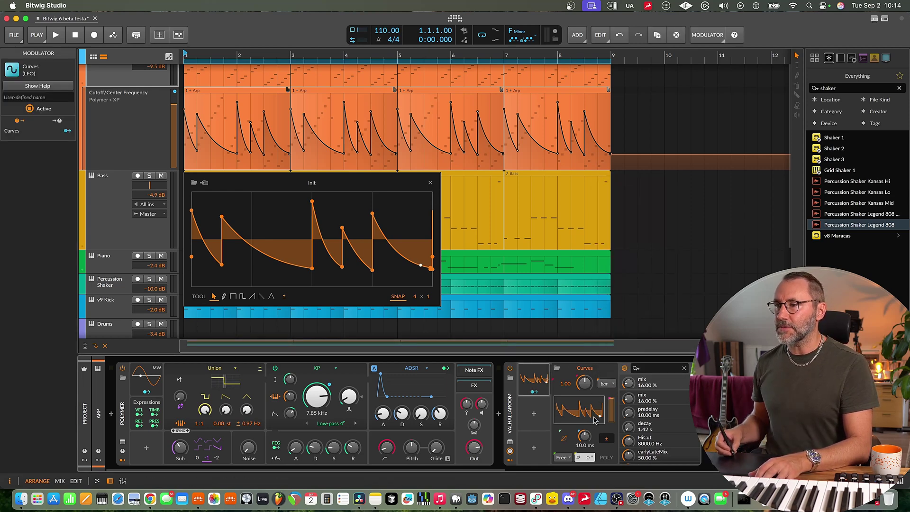
{"action": "left_click", "coordinate": [562, 458]}
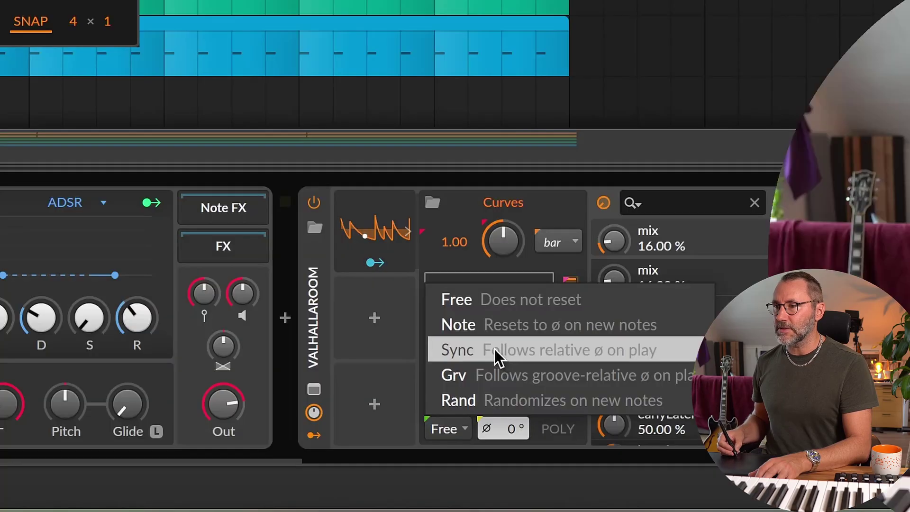
{"action": "left_click", "coordinate": [581, 426]}
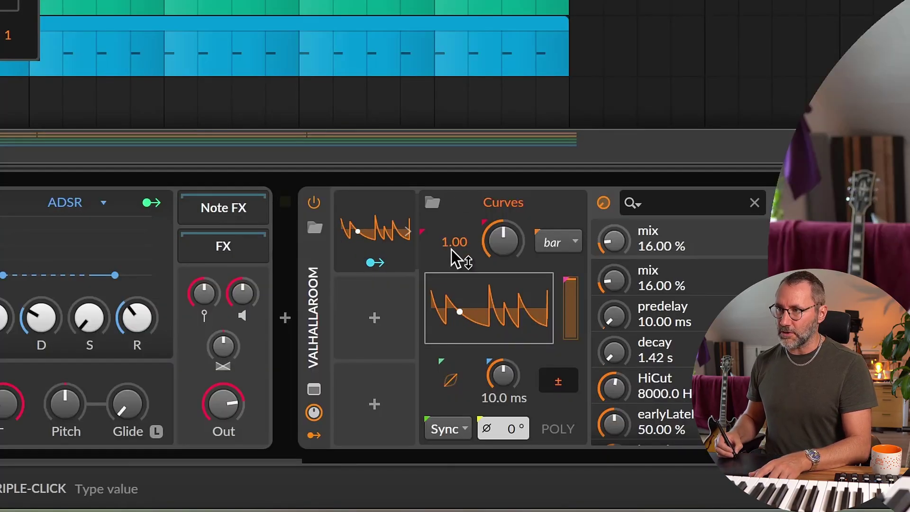
Set the Curves modulator's rate to 2.00 bars.
{"action": "left_click_drag", "start_coordinate": [463, 248], "coordinate": [463, 203]}
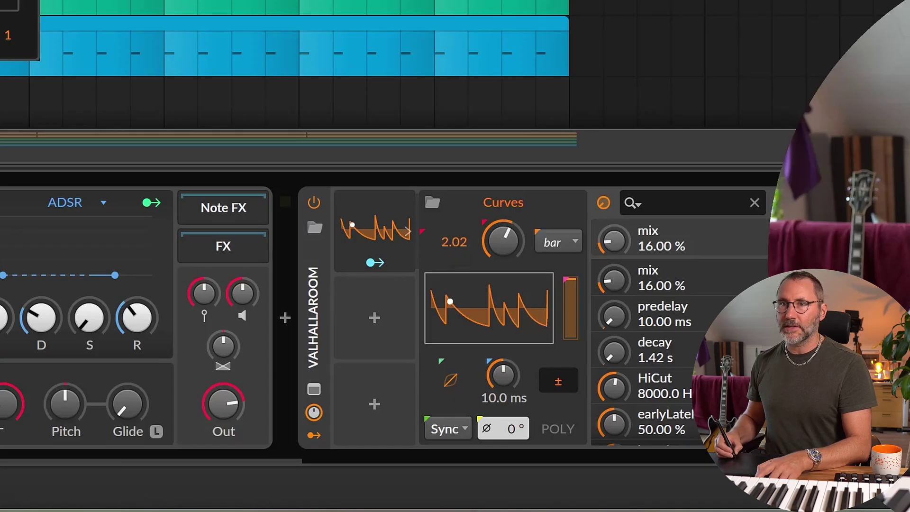
{"action": "double_click", "coordinate": [499, 241]}
{"action": "left_click_drag", "start_coordinate": [505, 231], "coordinate": [505, 187]}
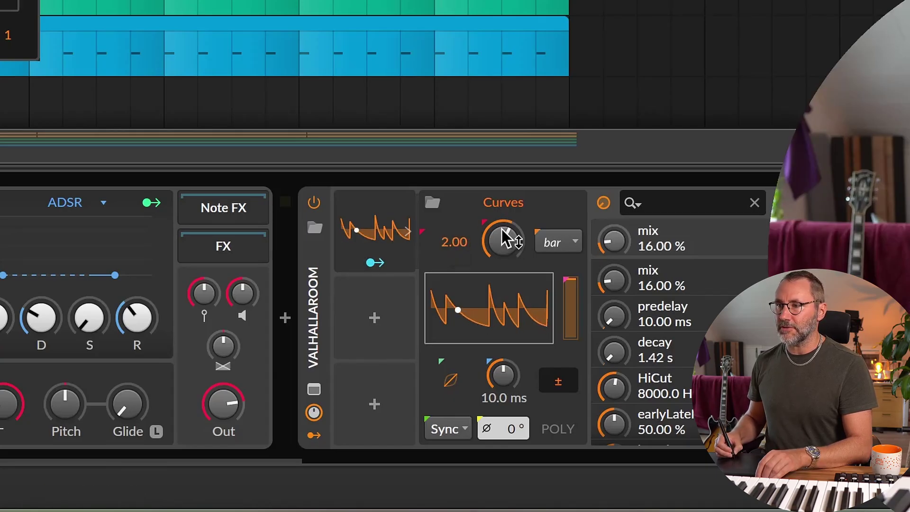
Play the arrangement and compare the Curves modulator's motion with the cutoff automation above it.
{"action": "key", "text": "space"}
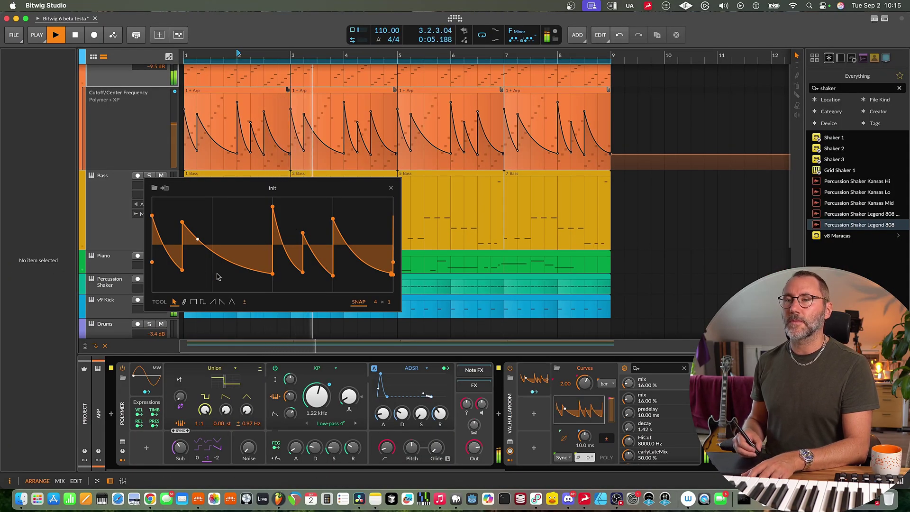
{"action": "left_click_drag", "start_coordinate": [304, 193], "coordinate": [344, 185]}
{"action": "key", "text": "space"}
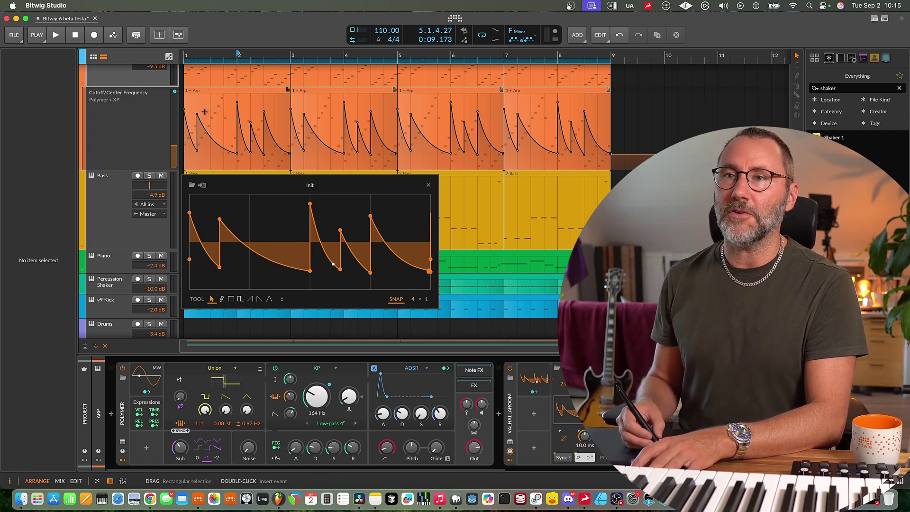
{"action": "key", "text": "space"}
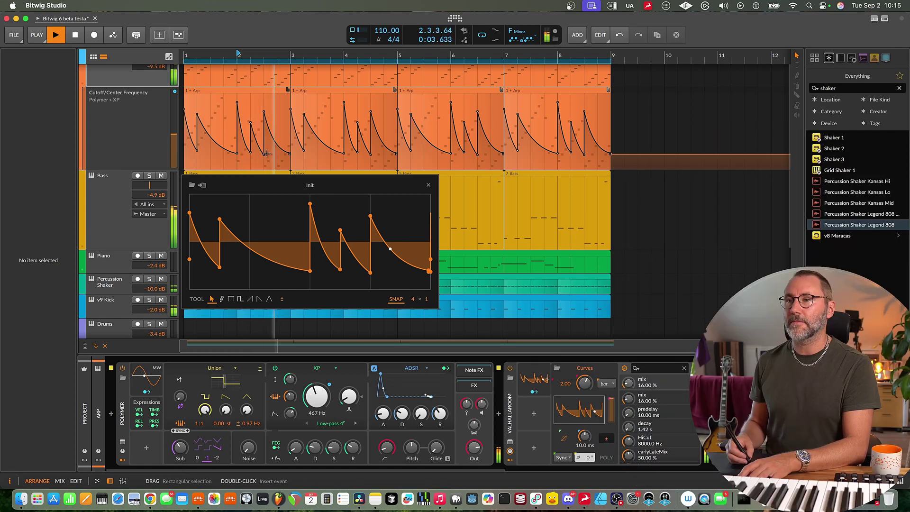
{"action": "mouse_move", "coordinate": [265, 157]}
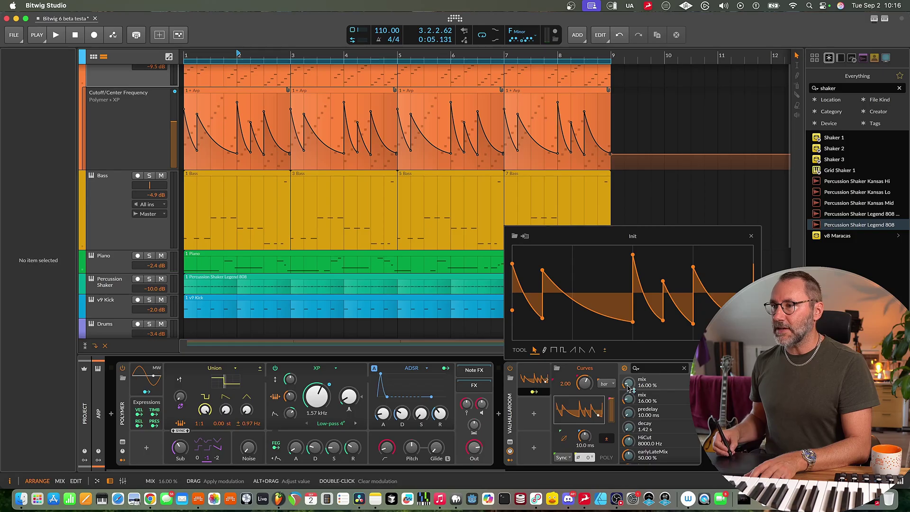
Map the Curves modulator to ValhallaRoom's mix with an amount of 0.425 and start playback.
{"action": "left_click", "coordinate": [554, 402]}
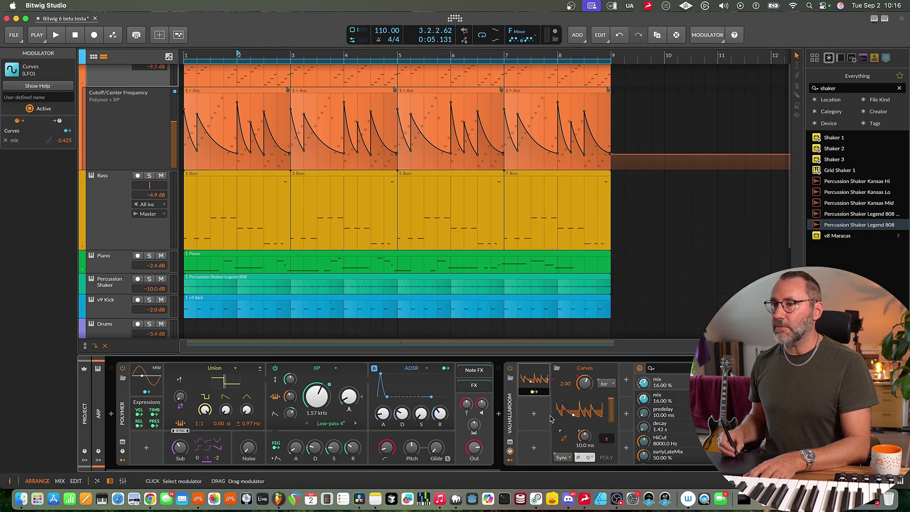
{"action": "key", "text": "space"}
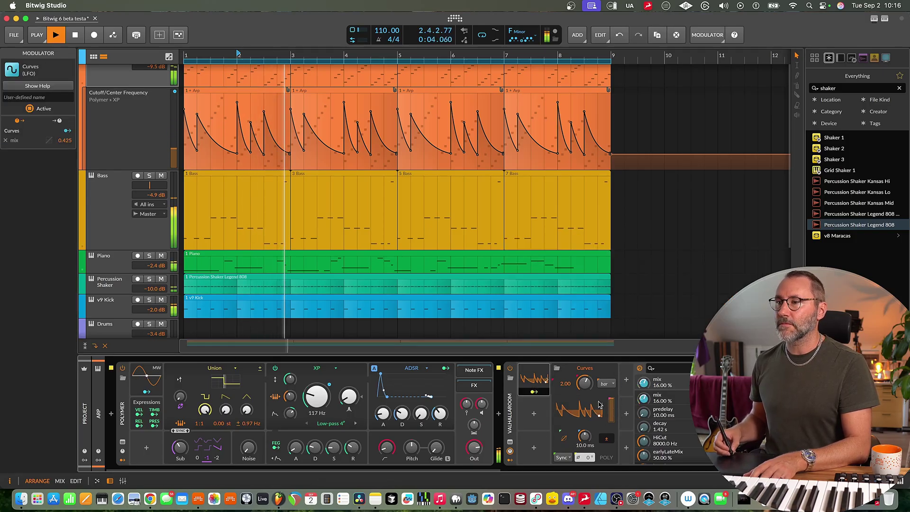
Bend two falling curves of the linked automation clips into rising ones, and copy the first clip into the Curves modulator.
{"action": "left_click_drag", "start_coordinate": [324, 141], "coordinate": [330, 104]}
{"action": "left_click_drag", "start_coordinate": [388, 151], "coordinate": [393, 108]}
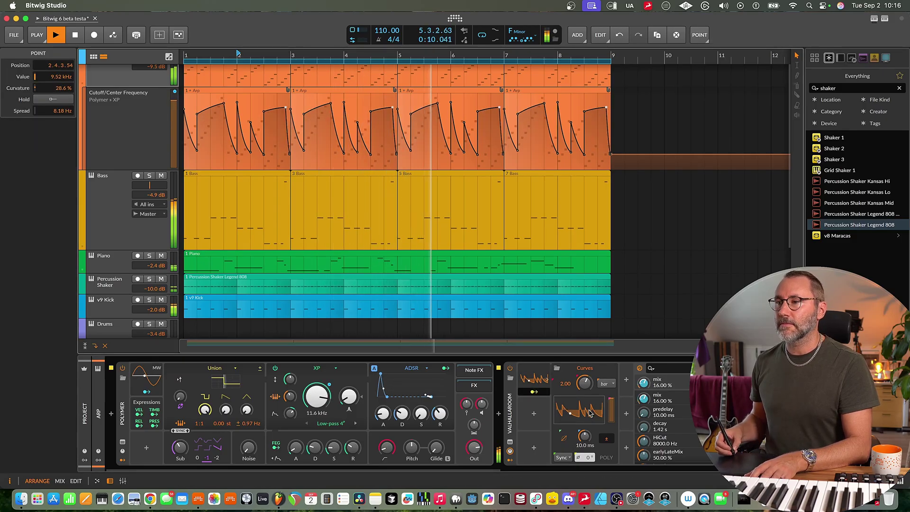
{"action": "left_click_drag", "start_coordinate": [230, 91], "coordinate": [592, 416]}
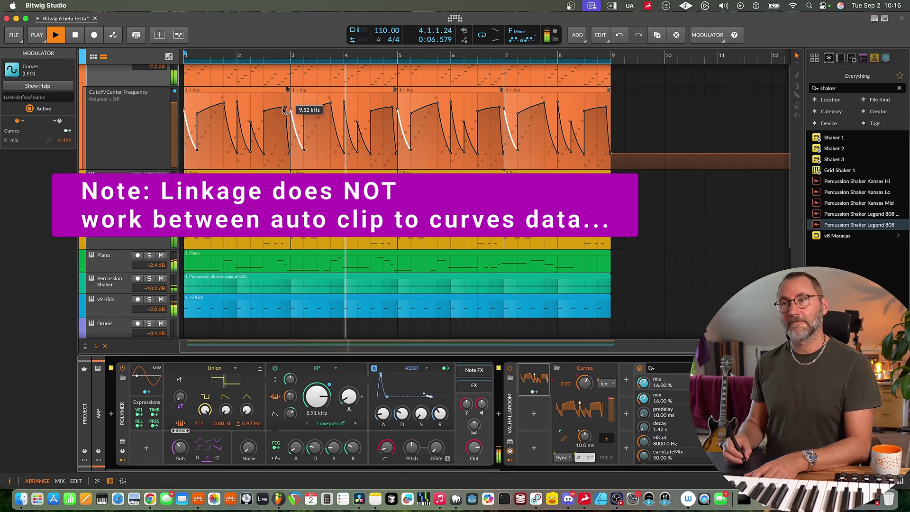
Reshape the end of the linked Arp cutoff curves into one long rise and copy the first clip into the Curves modulator.
{"action": "left_click_drag", "start_coordinate": [250, 153], "coordinate": [285, 98]}
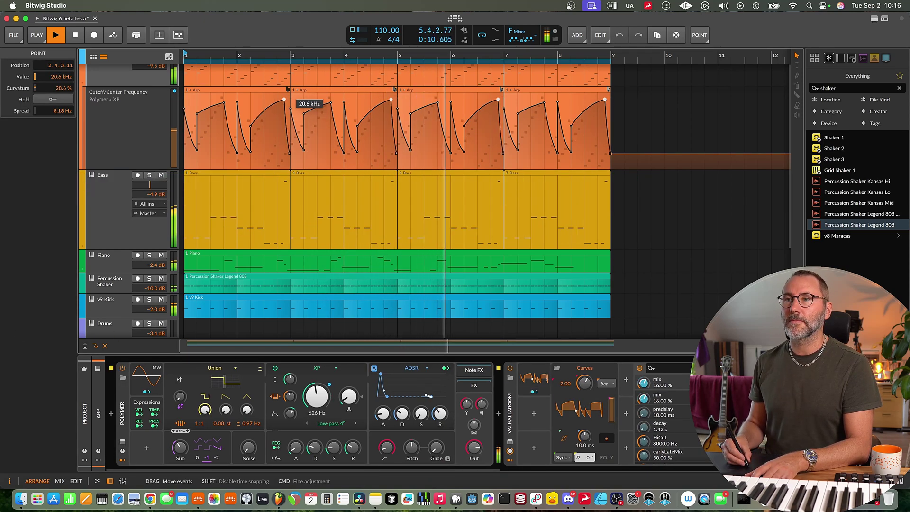
{"action": "mouse_move", "coordinate": [238, 93]}
{"action": "left_mouse_down"}
{"action": "mouse_move", "coordinate": [406, 177]}
{"action": "mouse_move", "coordinate": [238, 102]}
{"action": "left_mouse_up"}
{"action": "left_click", "coordinate": [224, 93]}
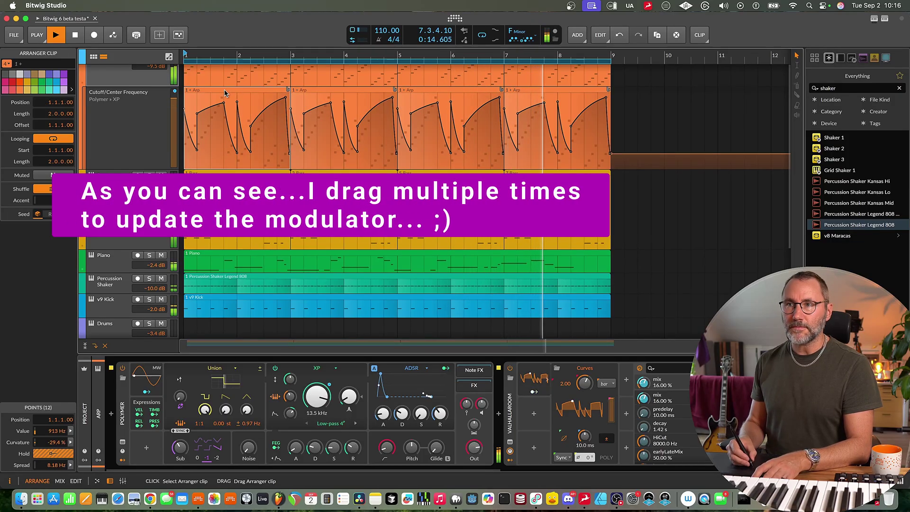
{"action": "left_click", "coordinate": [582, 423]}
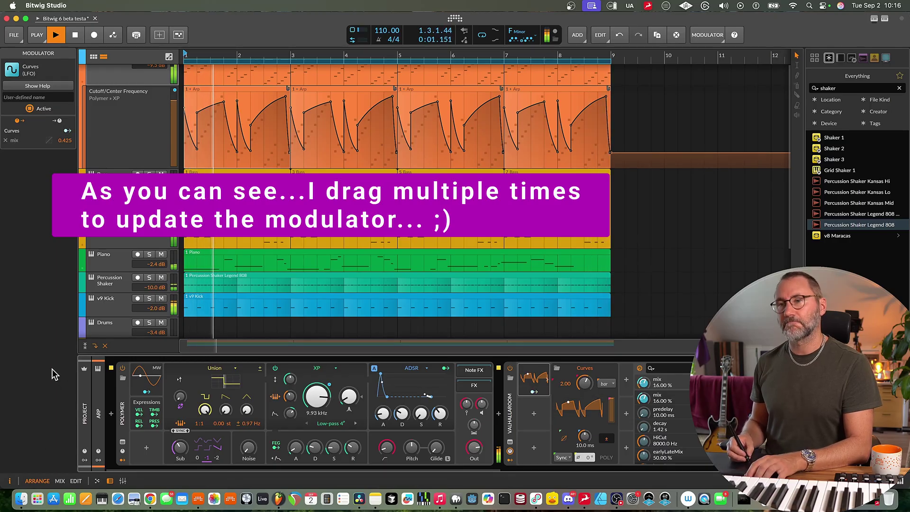
Add two points to the final rise of the first Arp cutoff clip, at 7.38 kHz and 17.8 kHz.
{"action": "scroll", "coordinate": [291, 189], "scroll_direction": "up", "scroll_amount": 1}
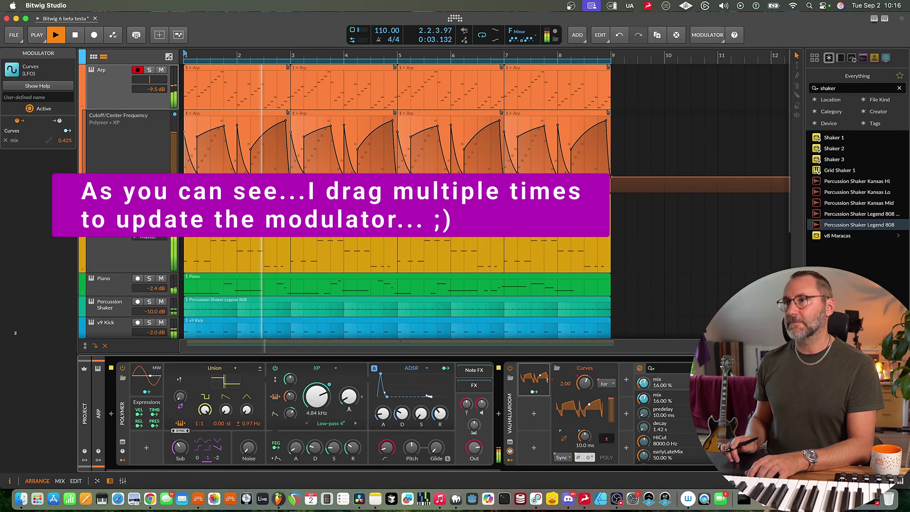
{"action": "scroll", "coordinate": [290, 191], "scroll_direction": "down", "scroll_amount": 2}
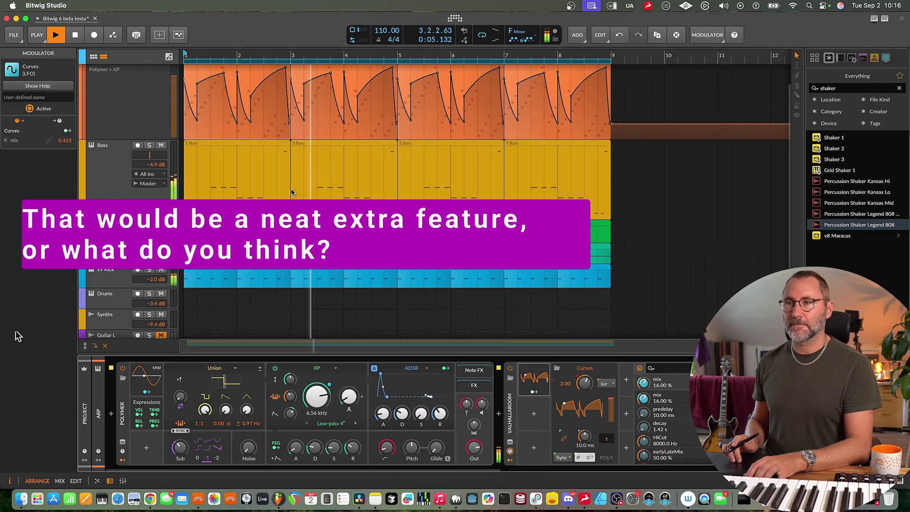
{"action": "scroll", "coordinate": [291, 190], "scroll_direction": "up", "scroll_amount": 2}
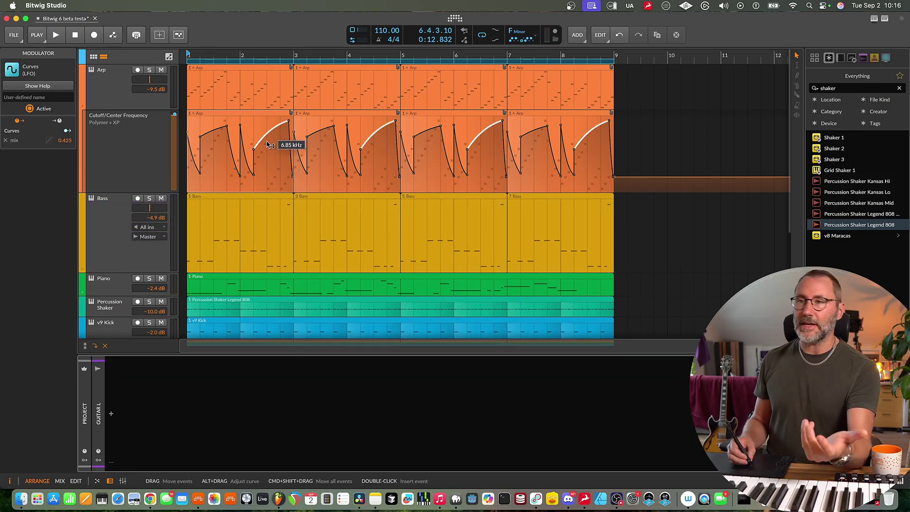
{"action": "left_click", "coordinate": [267, 135]}
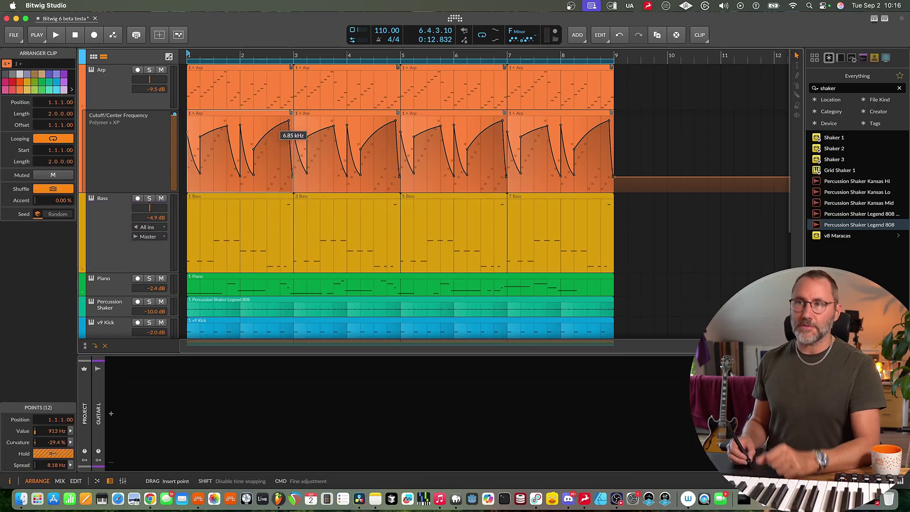
{"action": "mouse_move", "coordinate": [267, 135]}
{"action": "left_mouse_down"}
{"action": "mouse_move", "coordinate": [241, 157]}
{"action": "mouse_move", "coordinate": [209, 158]}
{"action": "mouse_move", "coordinate": [191, 172]}
{"action": "mouse_move", "coordinate": [267, 132]}
{"action": "left_mouse_up"}
{"action": "left_click", "coordinate": [281, 125]}
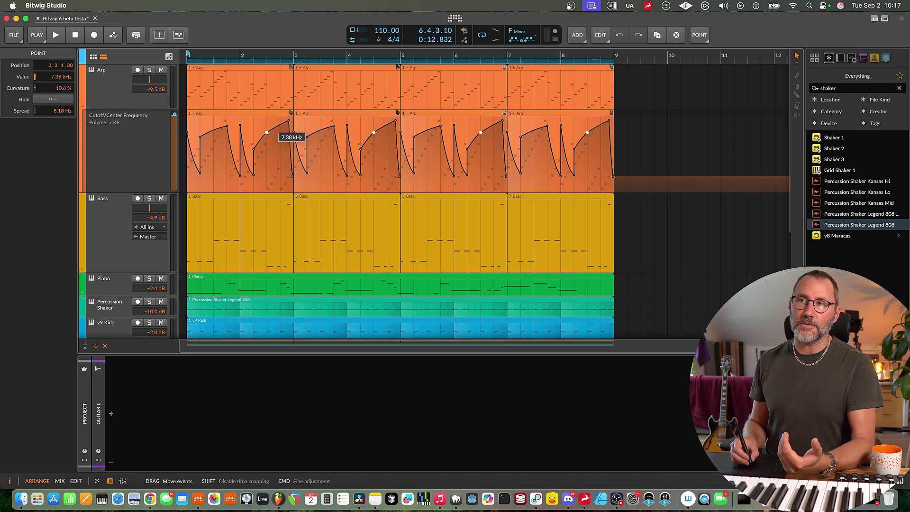
Undo a trial drag across the neighbouring points, and reshape the last section of the Arp cutoff curve into a plateau falling to 8.02 kHz.
{"action": "left_click_drag", "start_coordinate": [253, 131], "coordinate": [187, 150]}
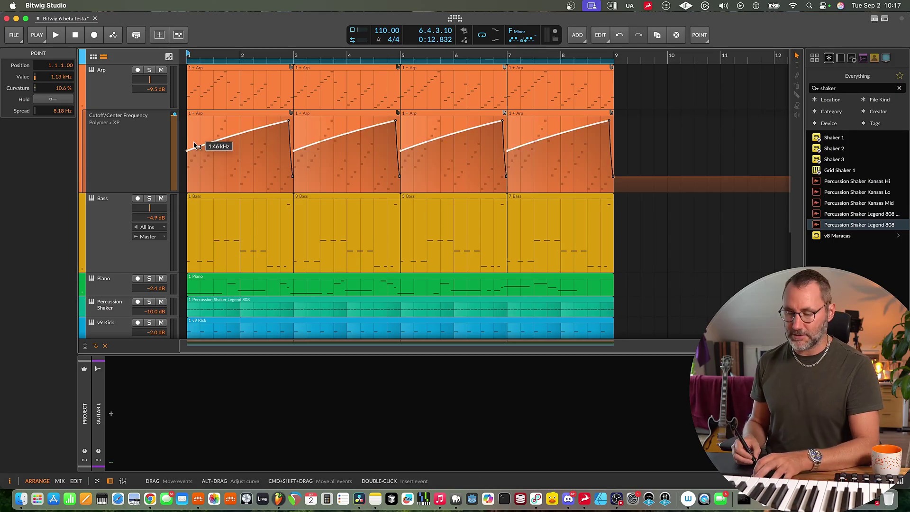
{"action": "key", "text": "super+z"}
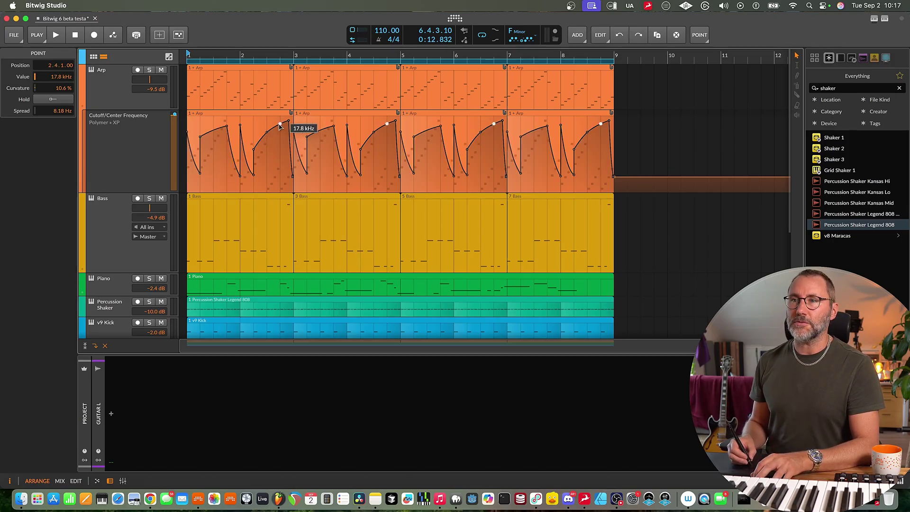
{"action": "mouse_move", "coordinate": [280, 124]}
{"action": "left_mouse_down"}
{"action": "mouse_move", "coordinate": [209, 137]}
{"action": "mouse_move", "coordinate": [267, 127]}
{"action": "left_mouse_up"}
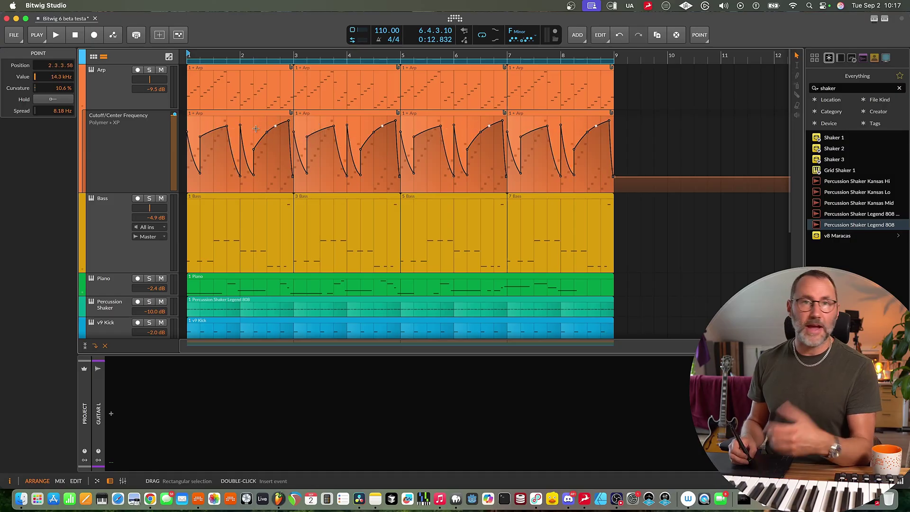
{"action": "mouse_move", "coordinate": [279, 129]}
{"action": "left_mouse_down"}
{"action": "mouse_move", "coordinate": [267, 184]}
{"action": "mouse_move", "coordinate": [266, 131]}
{"action": "mouse_move", "coordinate": [288, 134]}
{"action": "left_mouse_up"}
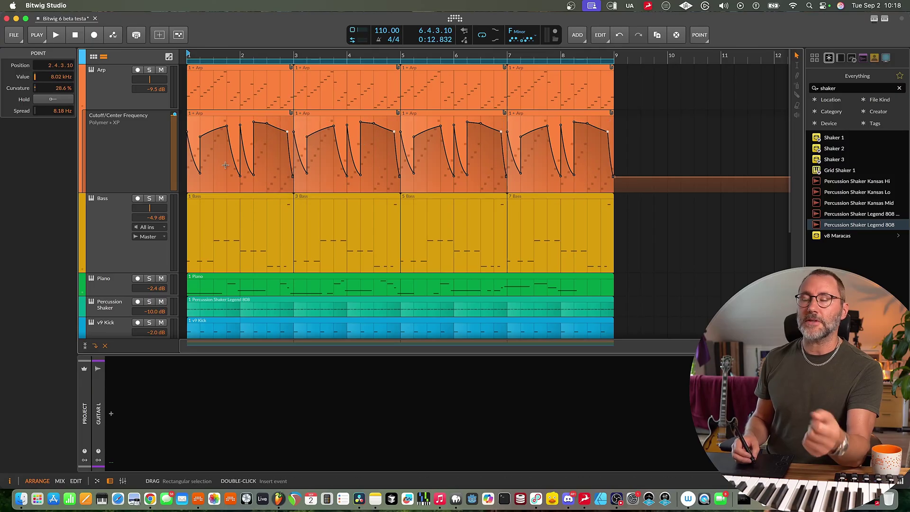
Compare the automation mode for all tracks with the Arp track's own automation lanes, and close the modulator's curve editor.
{"action": "left_click", "coordinate": [112, 90]}
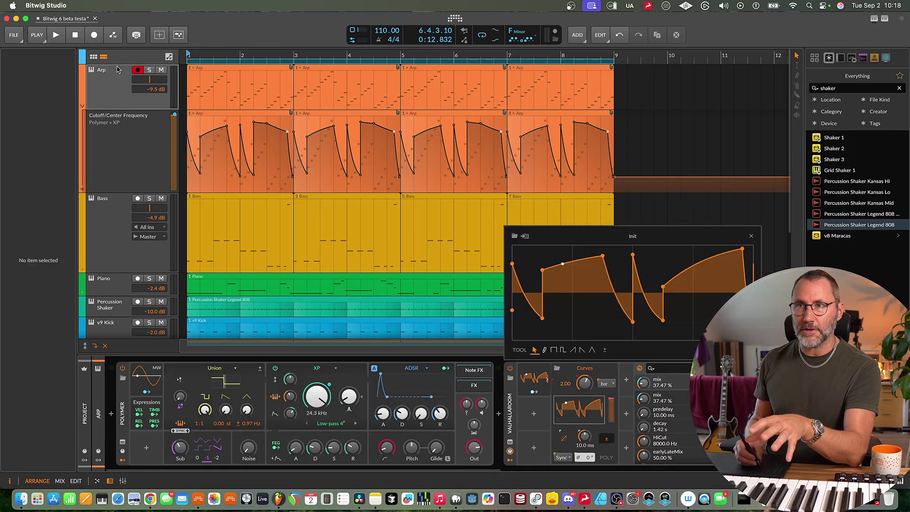
{"action": "left_click", "coordinate": [169, 57]}
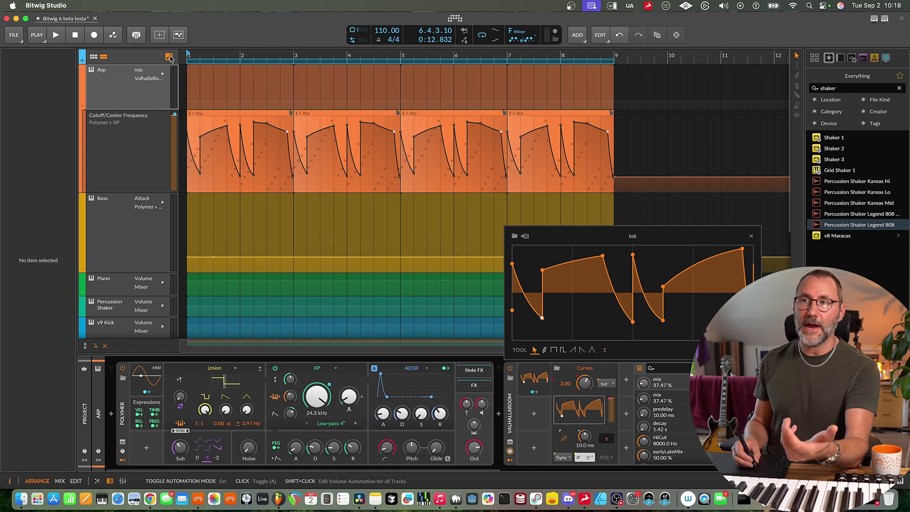
{"action": "left_click", "coordinate": [169, 57]}
{"action": "left_click", "coordinate": [84, 105]}
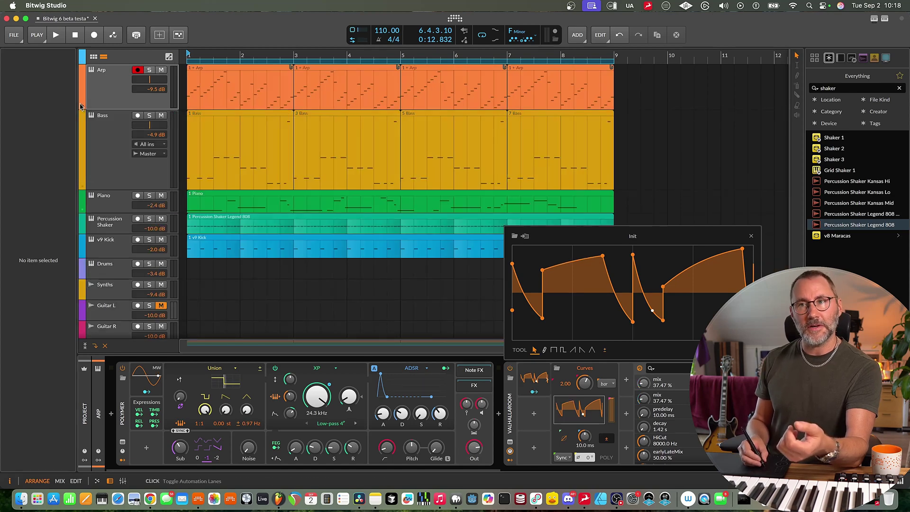
{"action": "left_click", "coordinate": [82, 108]}
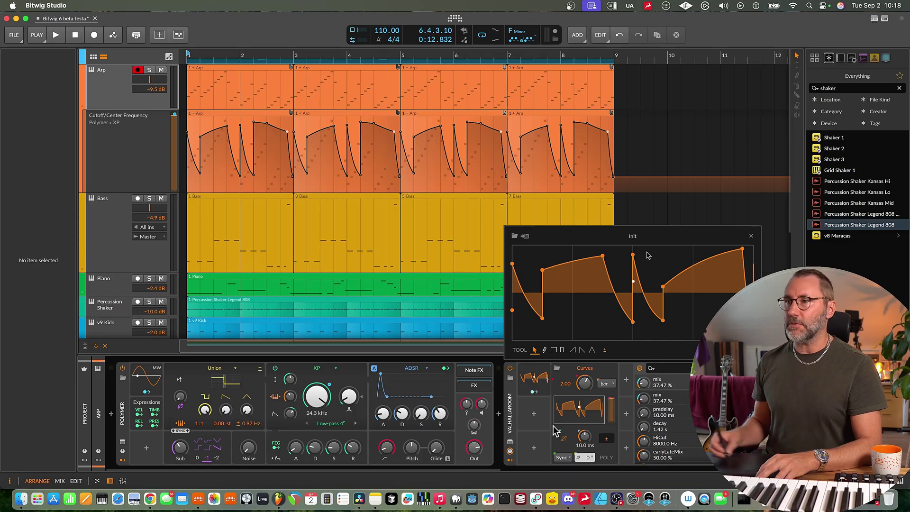
{"action": "left_click", "coordinate": [751, 237]}
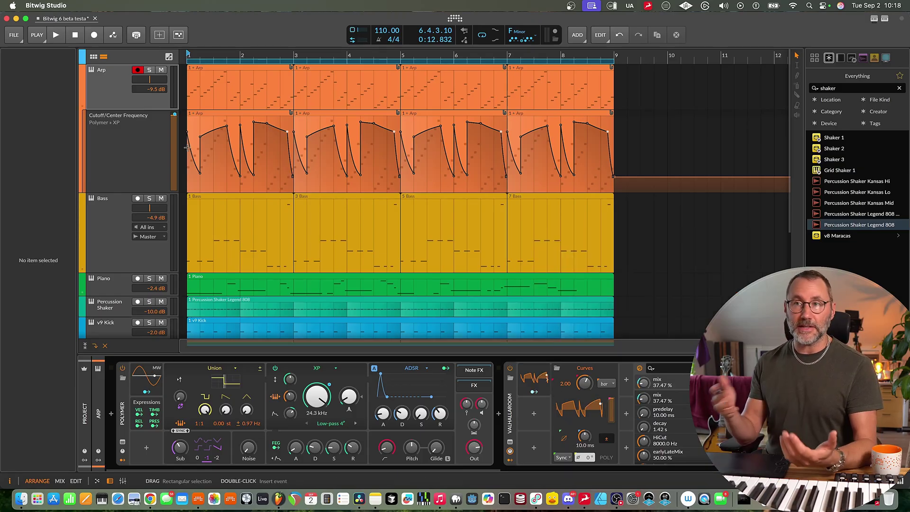
Expand the Bass track's automation lanes and add a lane for Polymer's XP Cutoff/Center Frequency.
{"action": "left_click", "coordinate": [270, 176]}
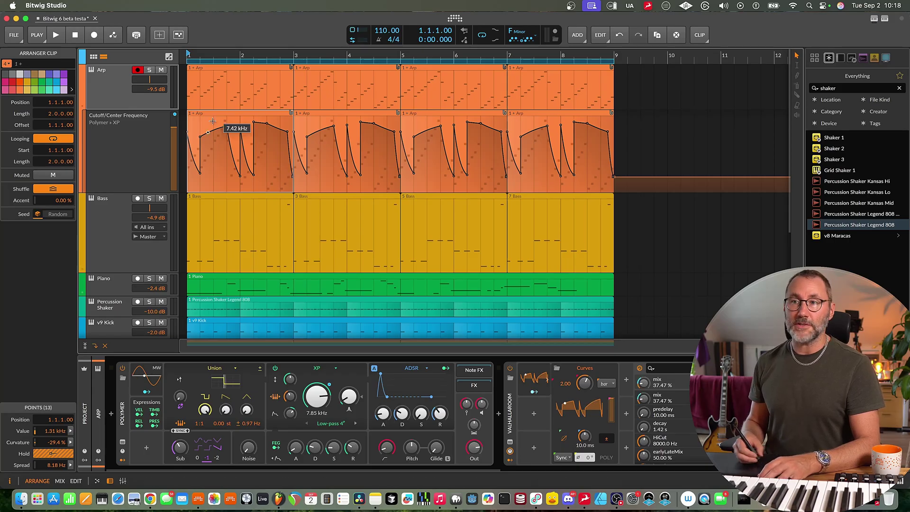
{"action": "scroll", "coordinate": [96, 178], "scroll_direction": "down", "scroll_amount": 3}
{"action": "left_click", "coordinate": [83, 165]}
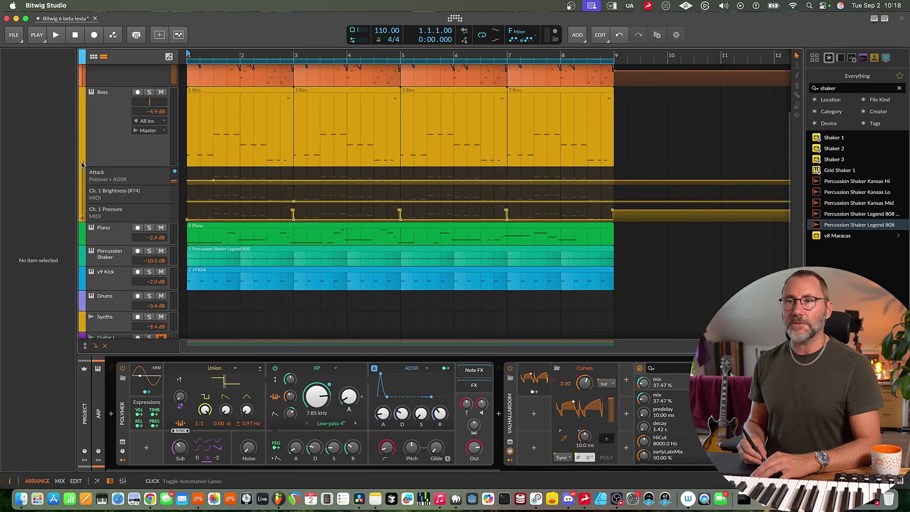
{"action": "left_click", "coordinate": [133, 182]}
{"action": "left_click", "coordinate": [82, 219]}
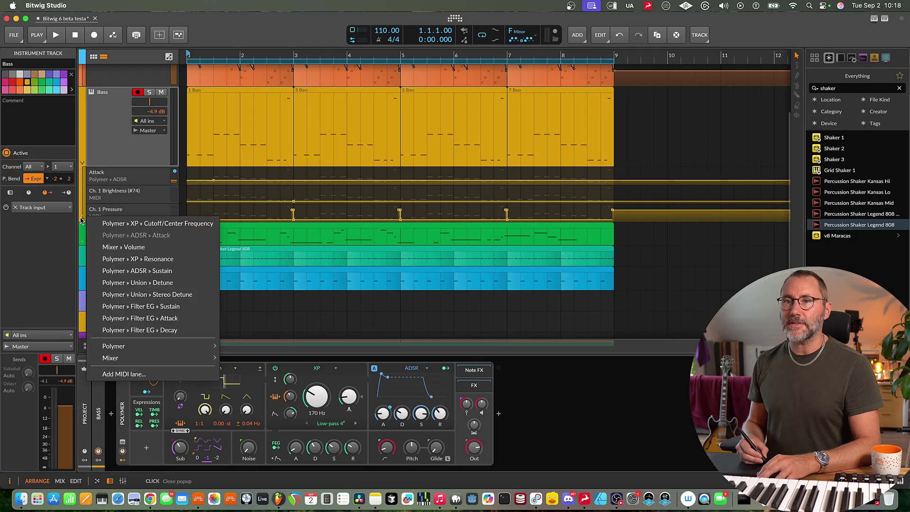
{"action": "left_click", "coordinate": [176, 223]}
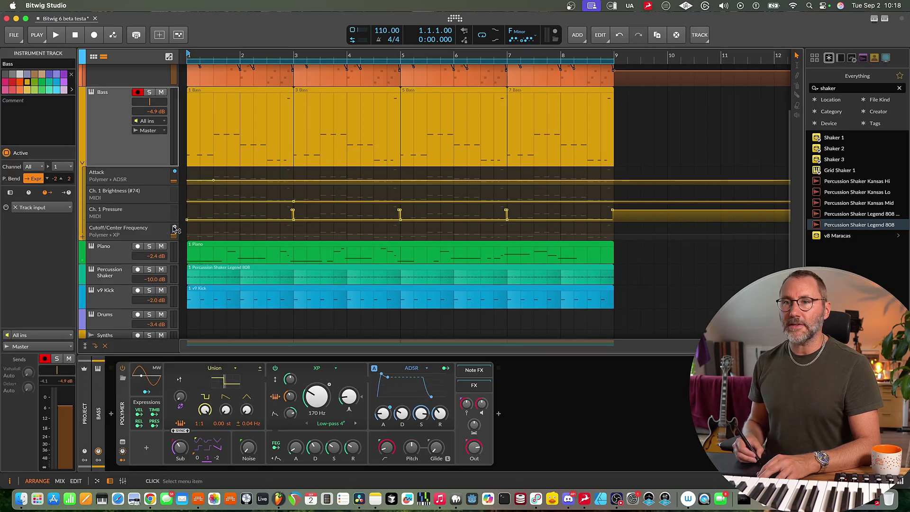
Enlarge the Bass Cutoff/Center Frequency lane and move it above the Attack lane.
{"action": "left_click_drag", "start_coordinate": [122, 238], "coordinate": [124, 306]}
{"action": "left_click", "coordinate": [128, 235]}
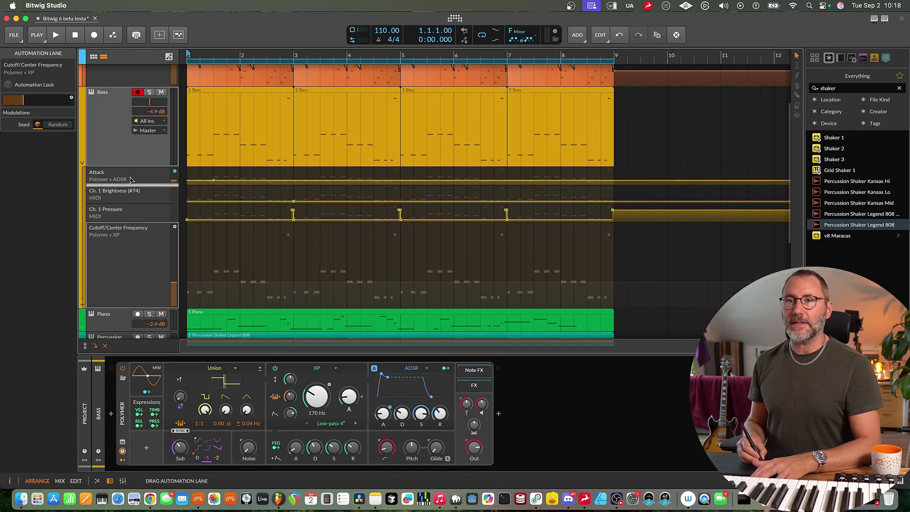
{"action": "left_click_drag", "start_coordinate": [131, 179], "coordinate": [142, 171]}
Copy the first Arp cutoff automation clip to bar 1 of the Bass Cutoff/Center Frequency lane.
{"action": "scroll", "coordinate": [213, 183], "scroll_direction": "up", "scroll_amount": 3}
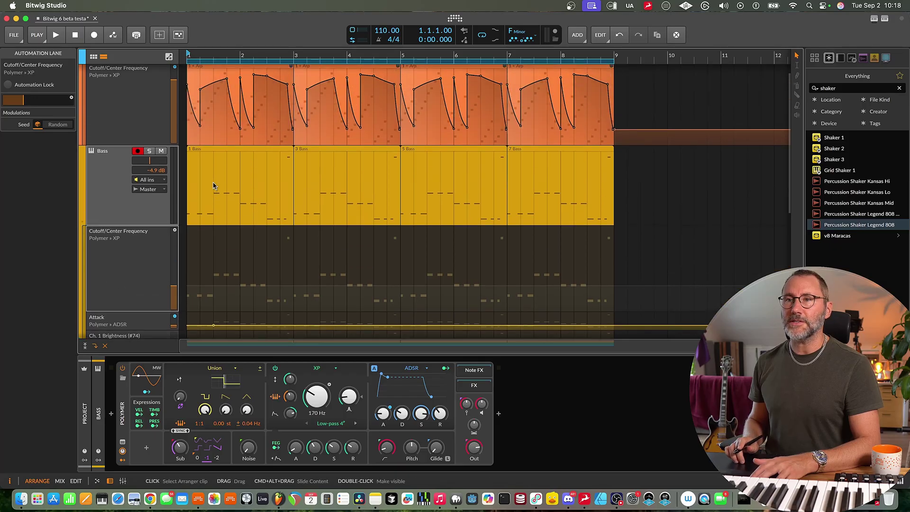
{"action": "scroll", "coordinate": [213, 185], "scroll_direction": "up", "scroll_amount": 2}
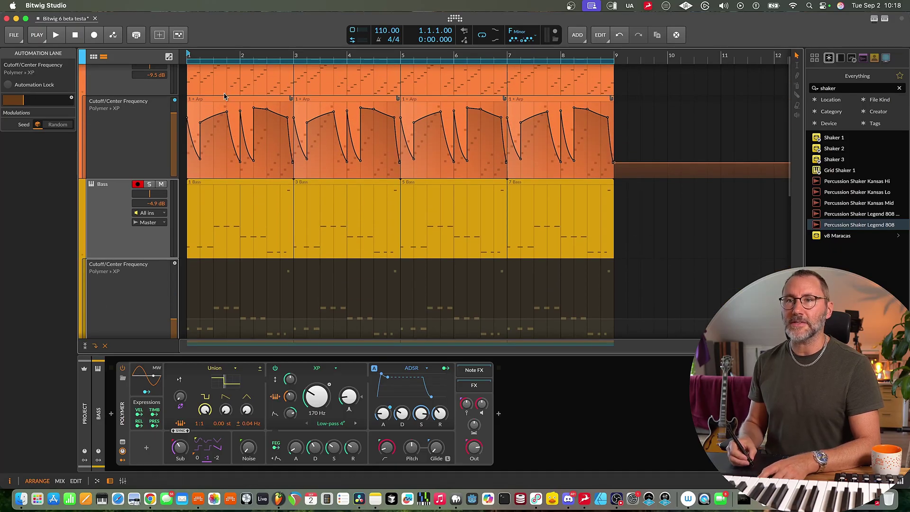
{"action": "left_click", "coordinate": [232, 104]}
{"action": "left_click_drag", "start_coordinate": [220, 174], "coordinate": [210, 294]}
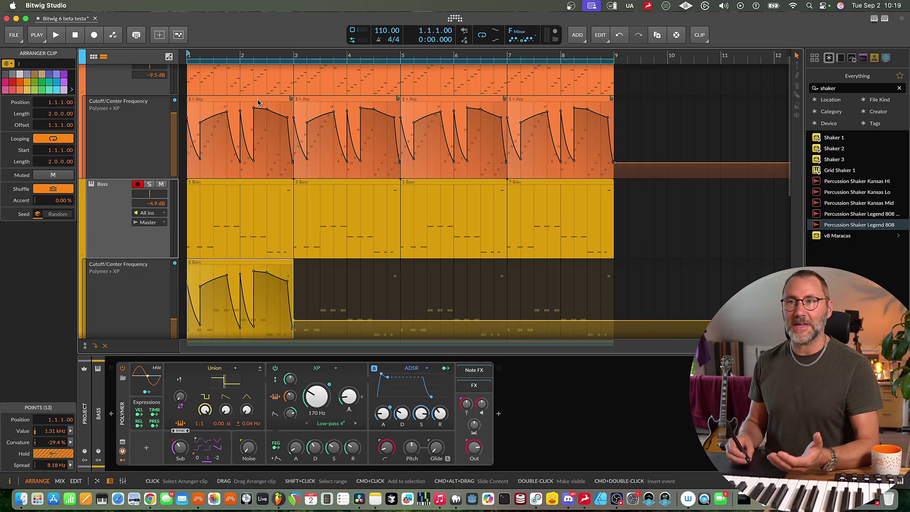
Play the arrangement and lower the upper points of the Bass cutoff clip in two passes, bringing the first point to 373 Hz.
{"action": "key", "text": "space"}
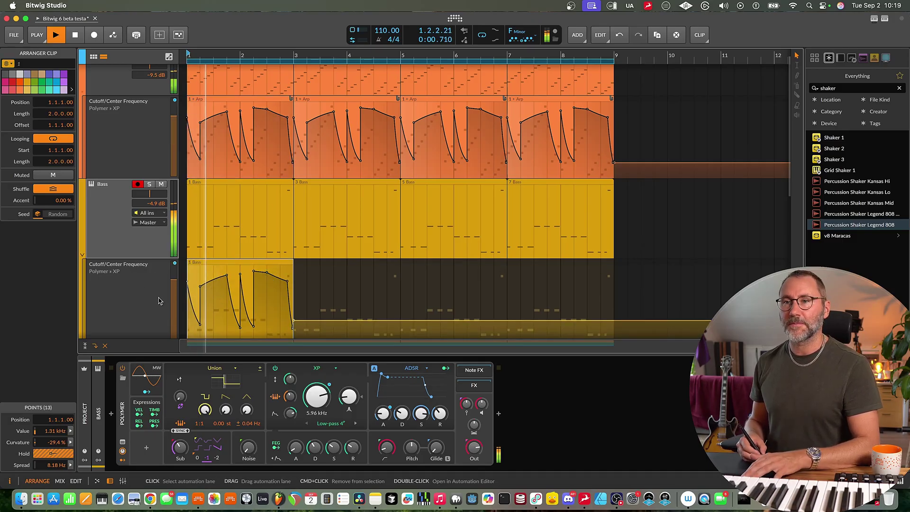
{"action": "mouse_move", "coordinate": [289, 267]}
{"action": "left_mouse_down"}
{"action": "mouse_move", "coordinate": [181, 306]}
{"action": "mouse_move", "coordinate": [201, 306]}
{"action": "left_mouse_up"}
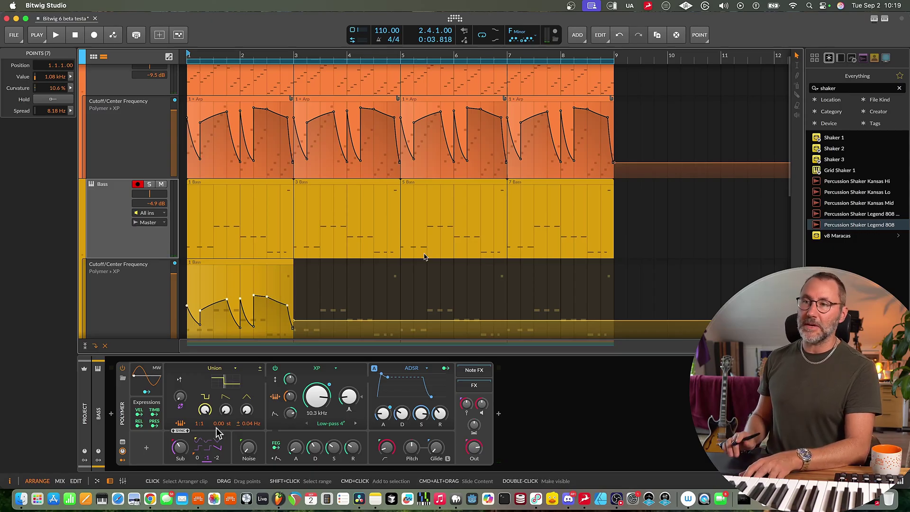
{"action": "scroll", "coordinate": [424, 256], "scroll_direction": "down", "scroll_amount": 1}
{"action": "key", "text": "space"}
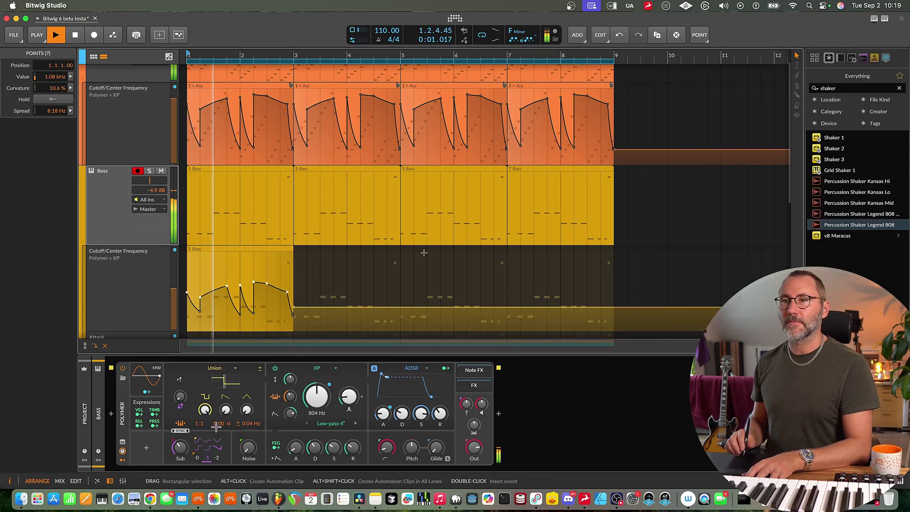
{"action": "left_click_drag", "start_coordinate": [200, 297], "coordinate": [200, 309]}
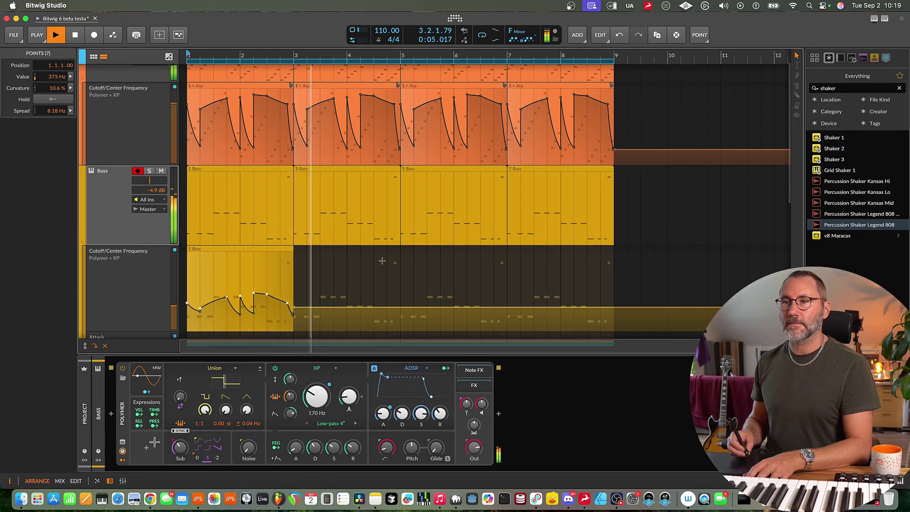
Extend the looping Bass cutoff clip to a length of 8 bars, ending at bar 9.
{"action": "left_click", "coordinate": [256, 259]}
{"action": "left_click", "coordinate": [256, 249]}
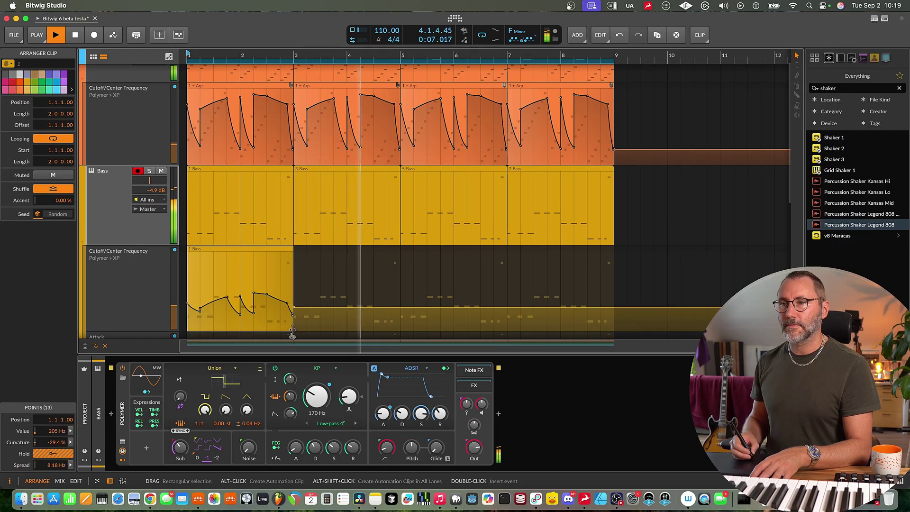
{"action": "left_click_drag", "start_coordinate": [293, 330], "coordinate": [614, 330]}
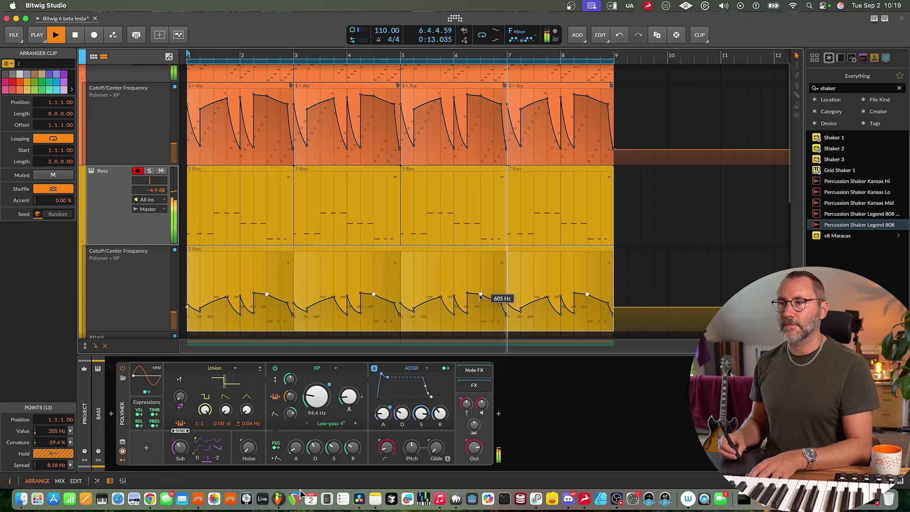
Reshape the end of the Bass cutoff loop into a dip with a steep rise to 9.48 kHz, and hide the Bass automation lanes.
{"action": "left_click_drag", "start_coordinate": [479, 295], "coordinate": [501, 273]}
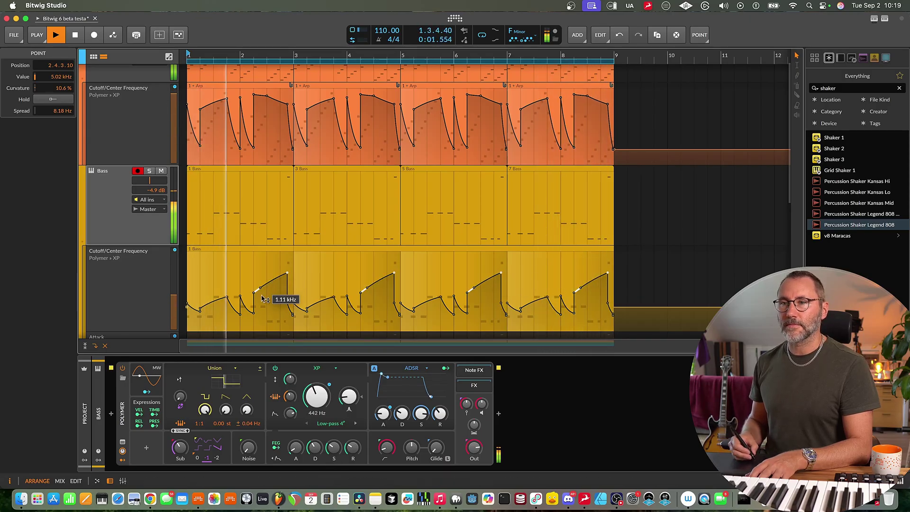
{"action": "left_click_drag", "start_coordinate": [262, 296], "coordinate": [267, 316]}
{"action": "double_click", "coordinate": [288, 302]}
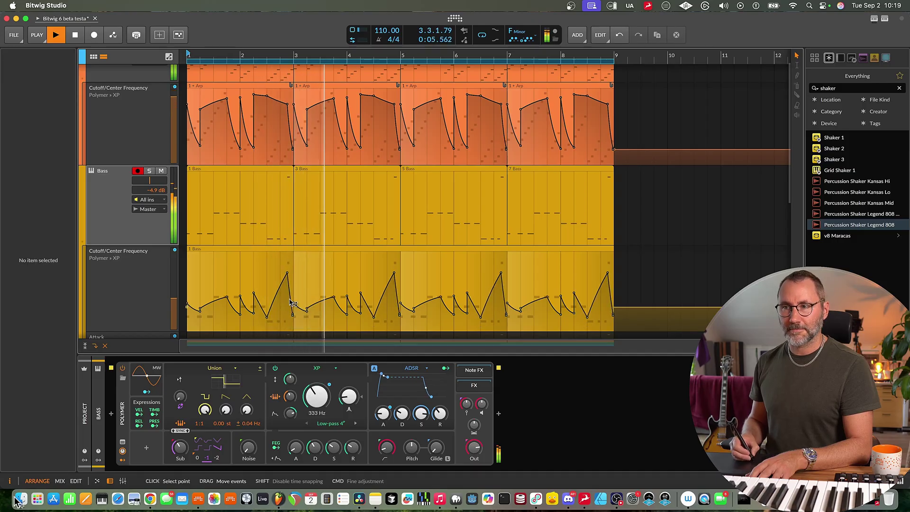
{"action": "left_click_drag", "start_coordinate": [286, 273], "coordinate": [288, 267]}
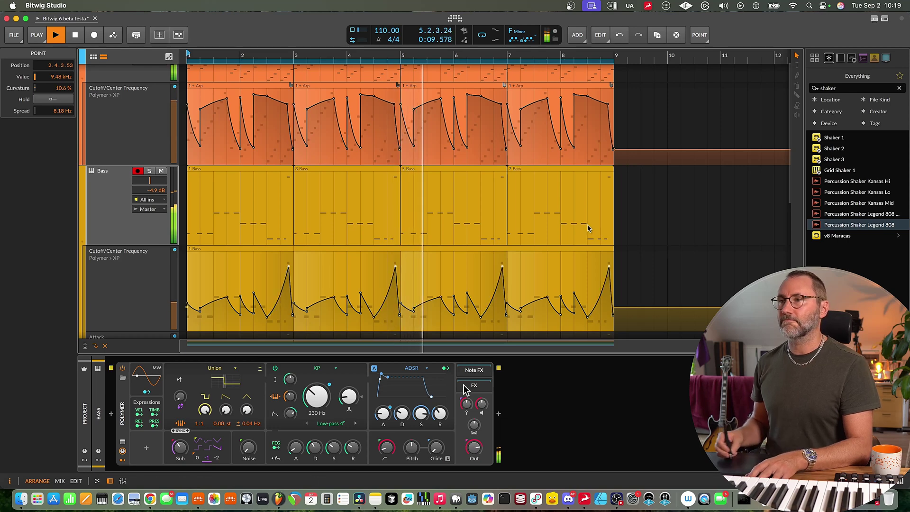
{"action": "left_click", "coordinate": [84, 242]}
{"action": "scroll", "coordinate": [145, 232], "scroll_direction": "up", "scroll_amount": 2}
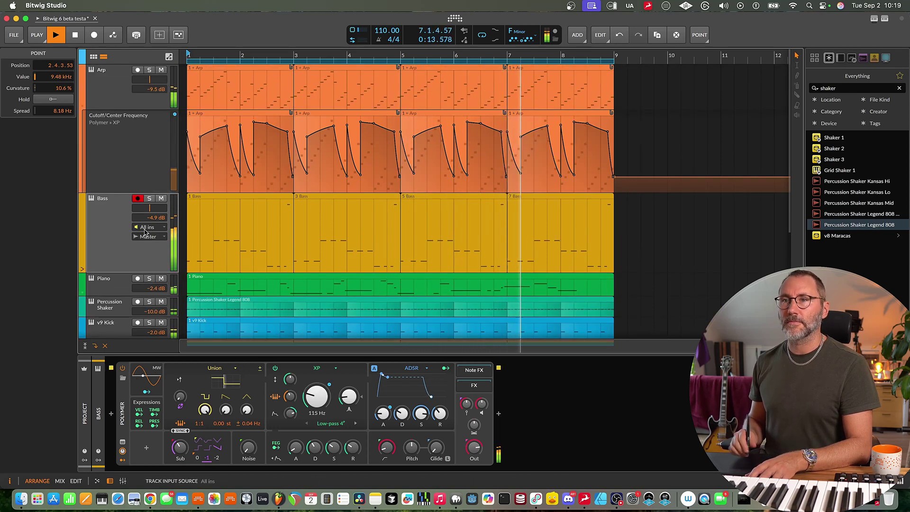
Hide the Arp automation lanes and briefly switch the arranger to automation mode to view the Bass cutoff curve on its track.
{"action": "left_click", "coordinate": [81, 107]}
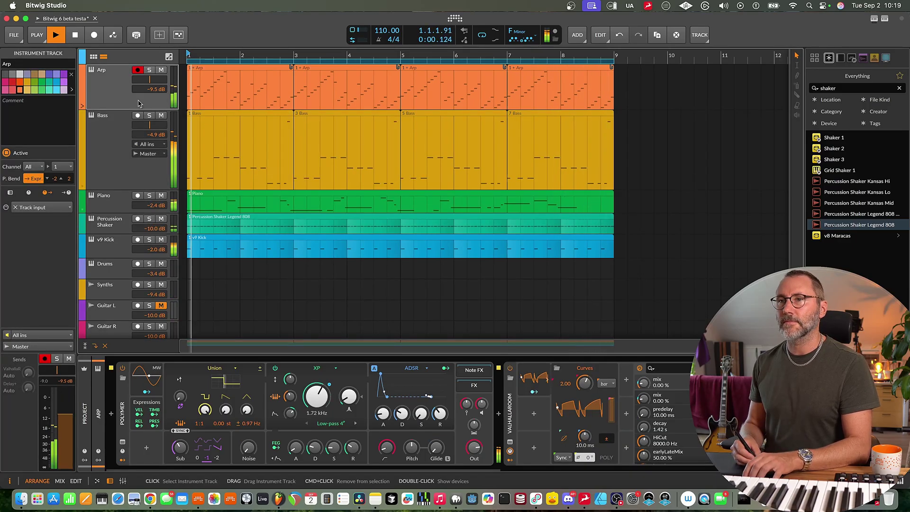
{"action": "key", "text": "a"}
{"action": "left_click", "coordinate": [149, 138]}
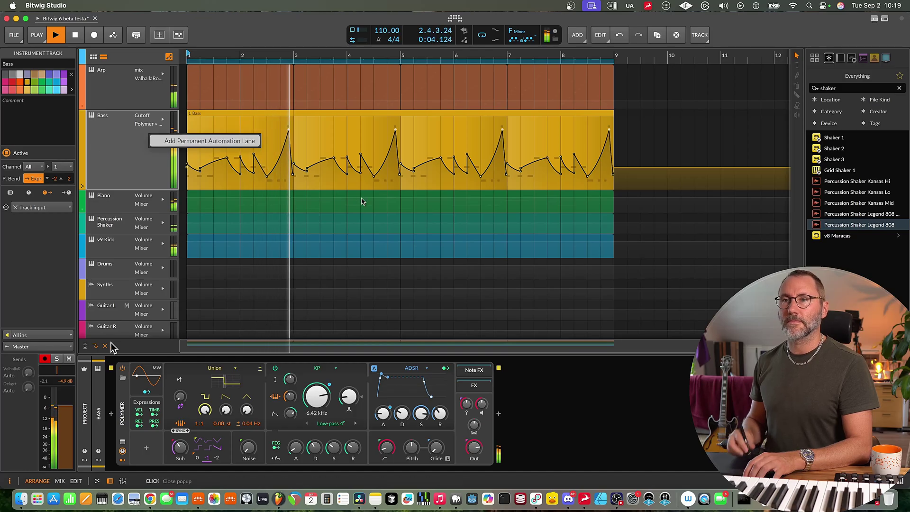
{"action": "key", "text": "Escape"}
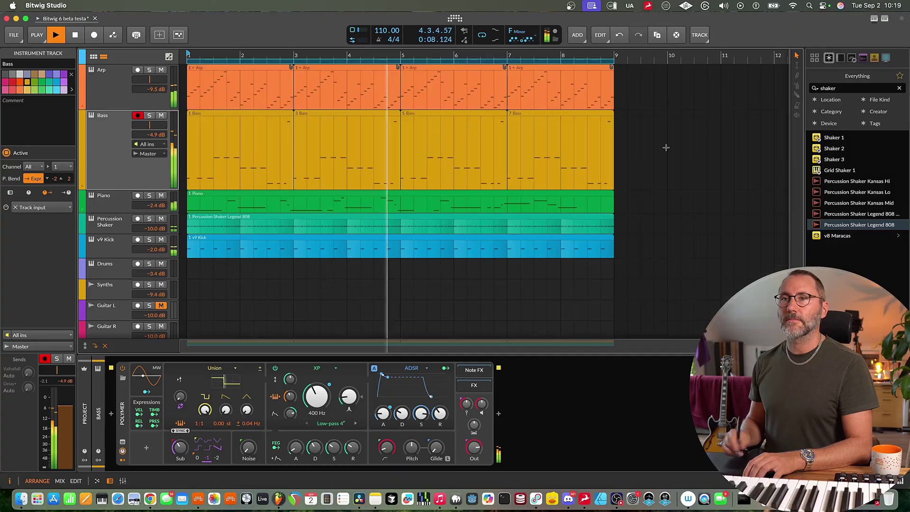
Unfold the Arp Cutoff/Center Frequency lane and toggle automation mode on and off to compare the note clip and automation views.
{"action": "left_click", "coordinate": [113, 93]}
{"action": "left_click", "coordinate": [82, 106]}
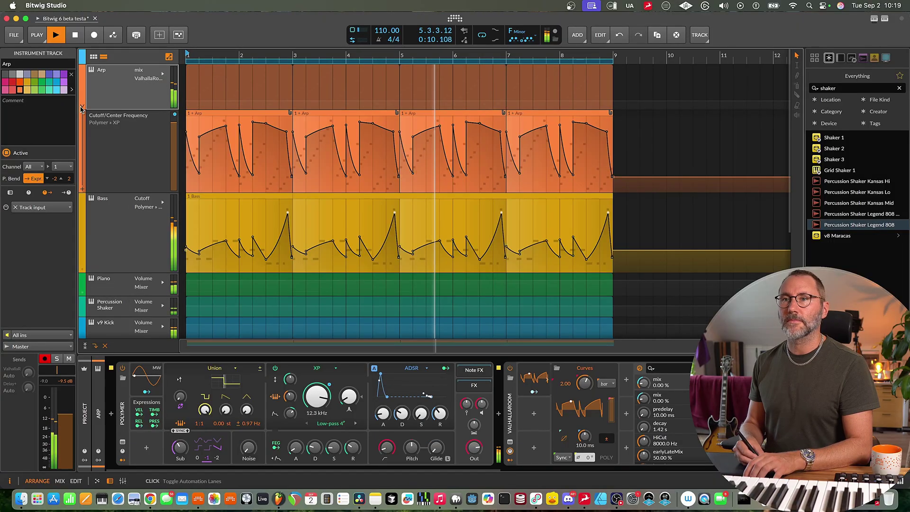
{"action": "key", "text": "a"}
{"action": "key", "text": "a"}
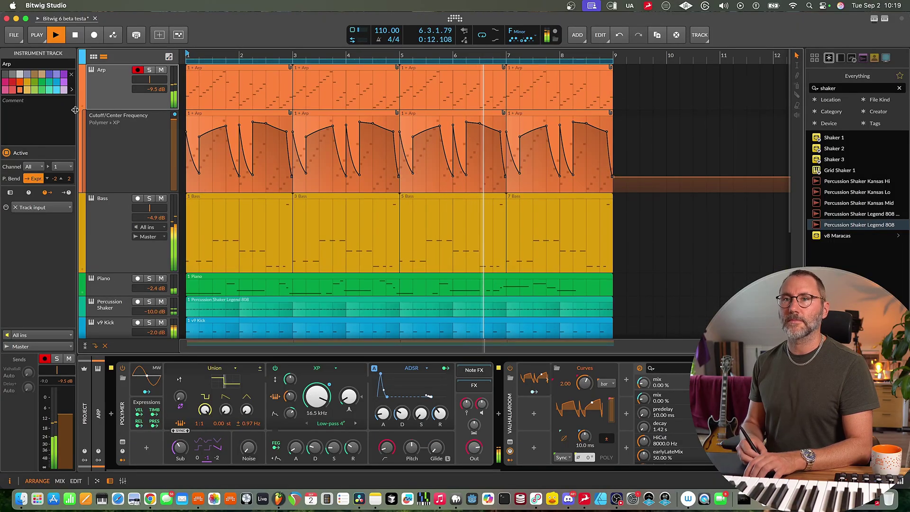
{"action": "left_click", "coordinate": [81, 130]}
{"action": "key", "text": "a"}
{"action": "key", "text": "a"}
{"action": "left_click", "coordinate": [83, 107]}
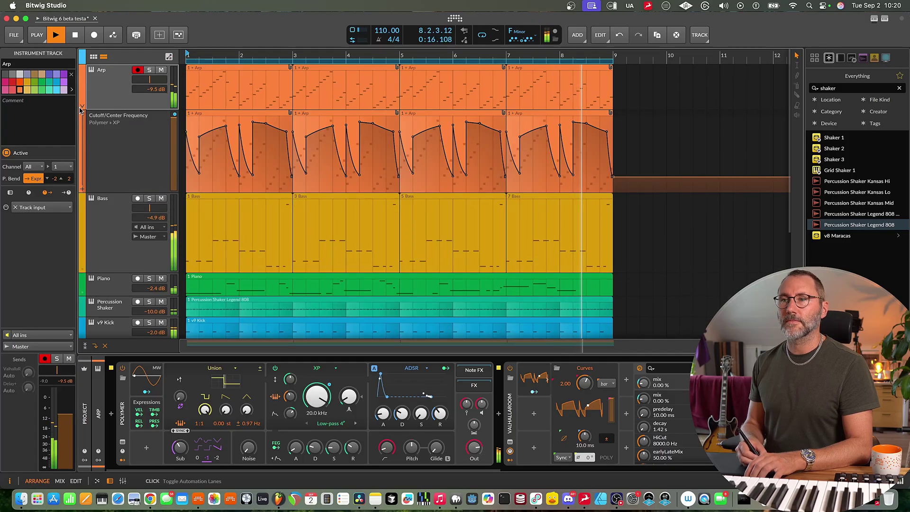